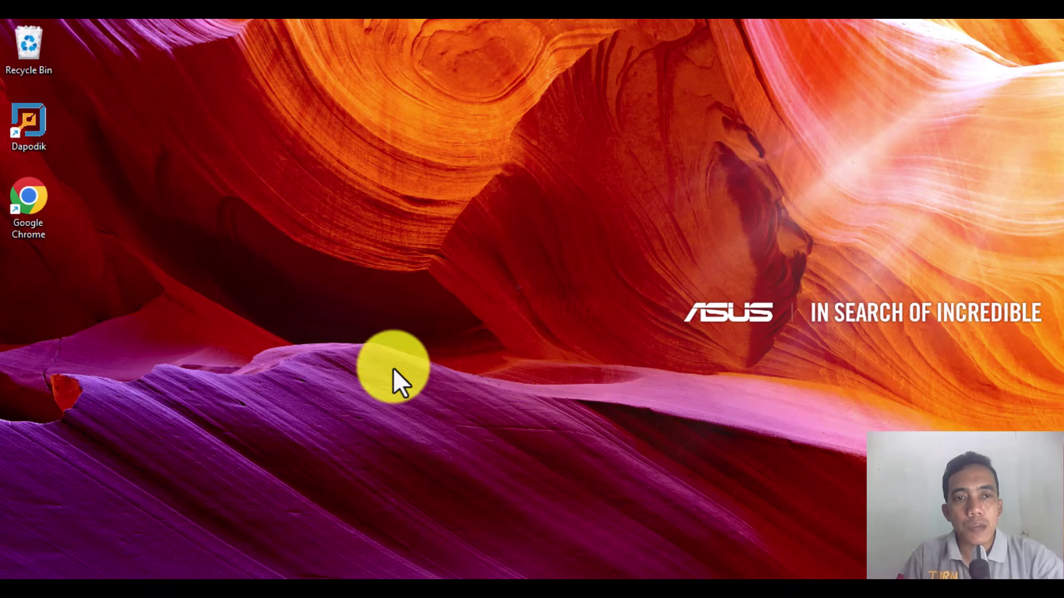
Refresh the desktop repeatedly from its right-click menu
right_click(344, 312)
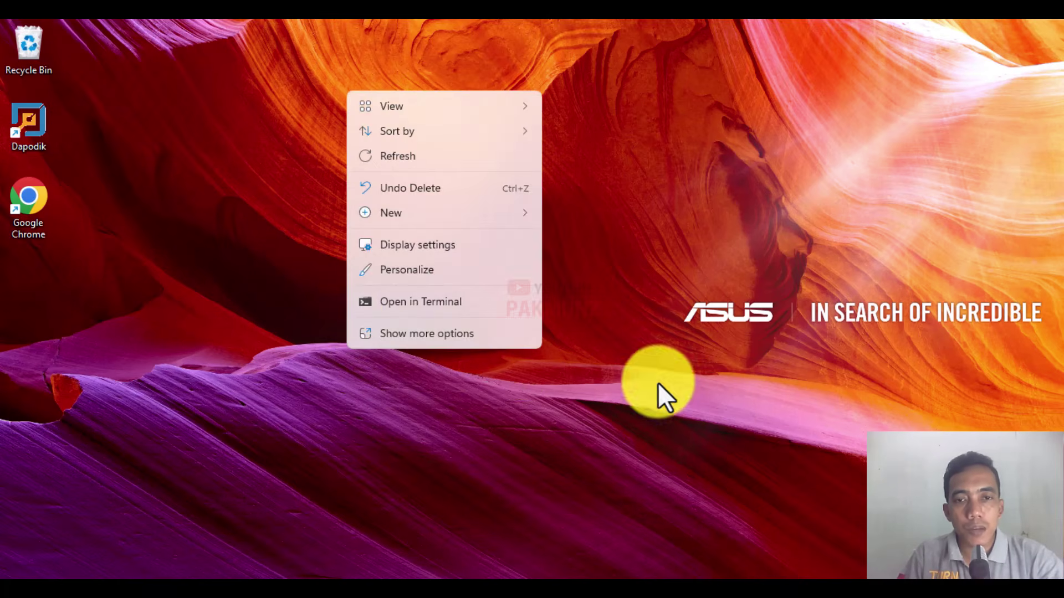
right_click(705, 374)
left_click(748, 187)
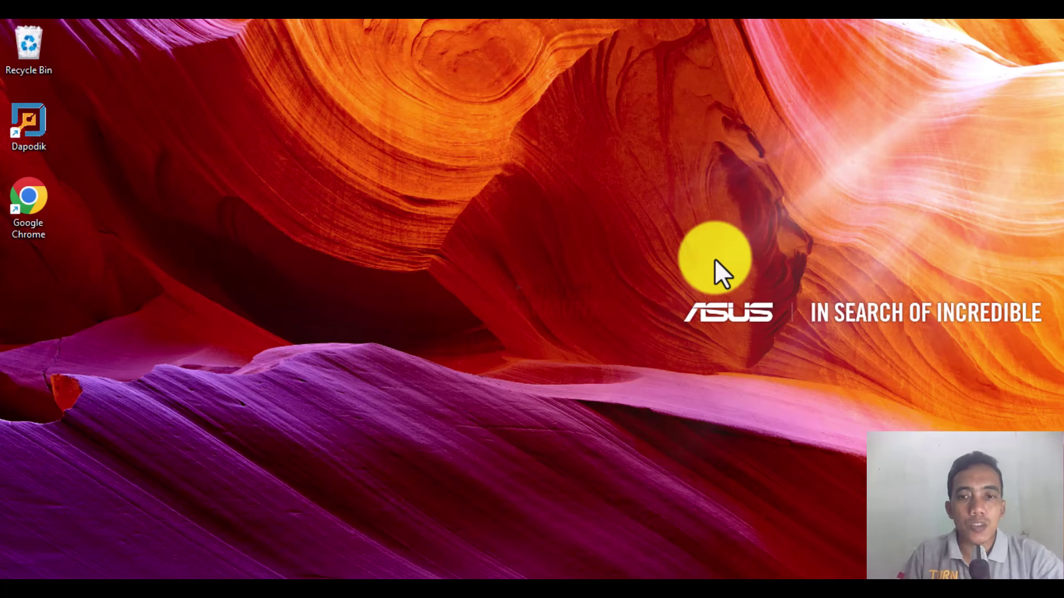
right_click(723, 188)
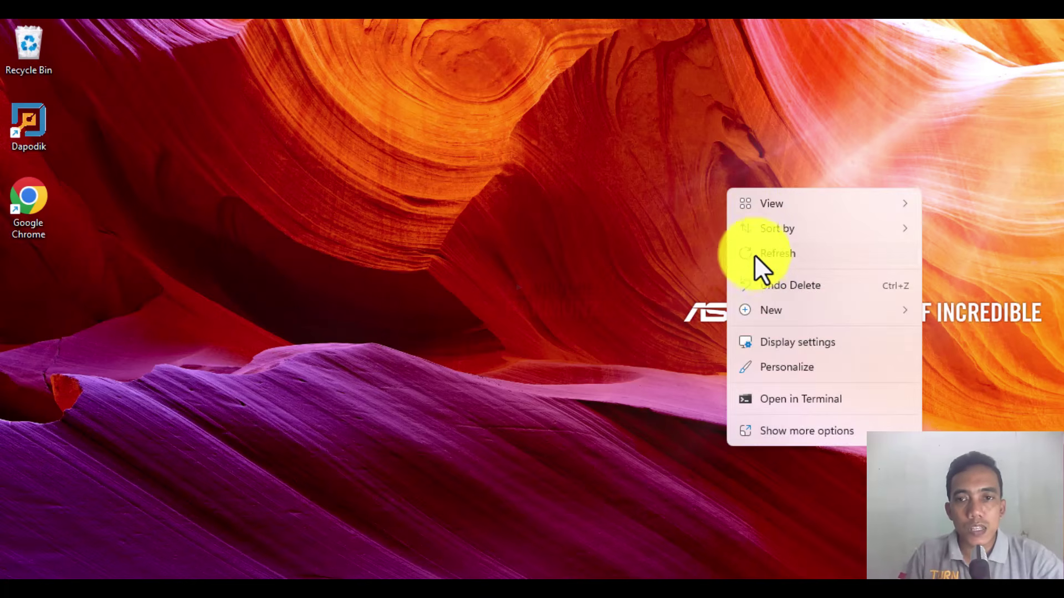
left_click(756, 260)
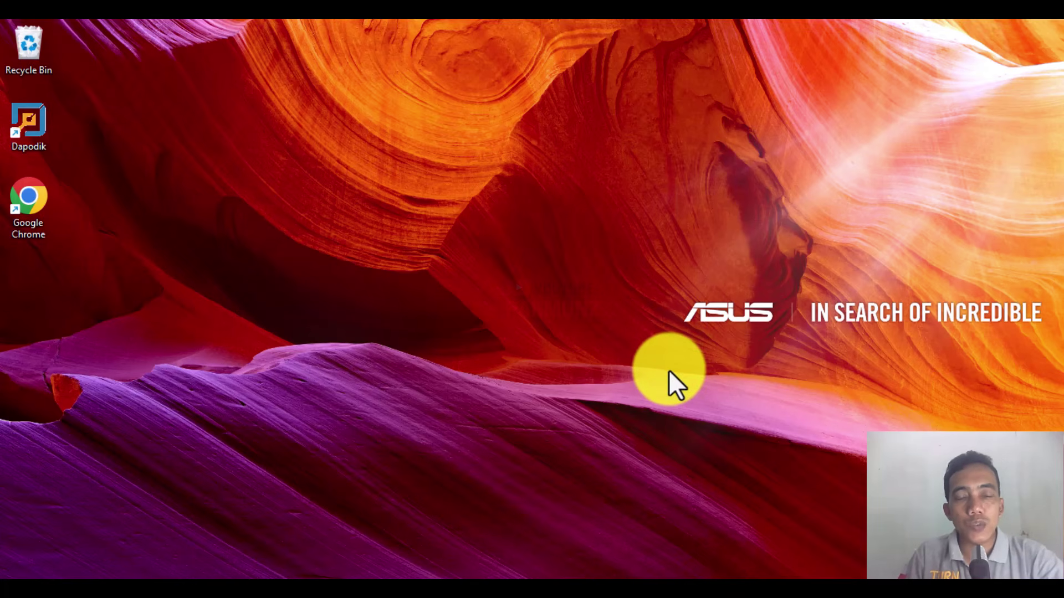
right_click(718, 208)
left_click(749, 271)
right_click(725, 205)
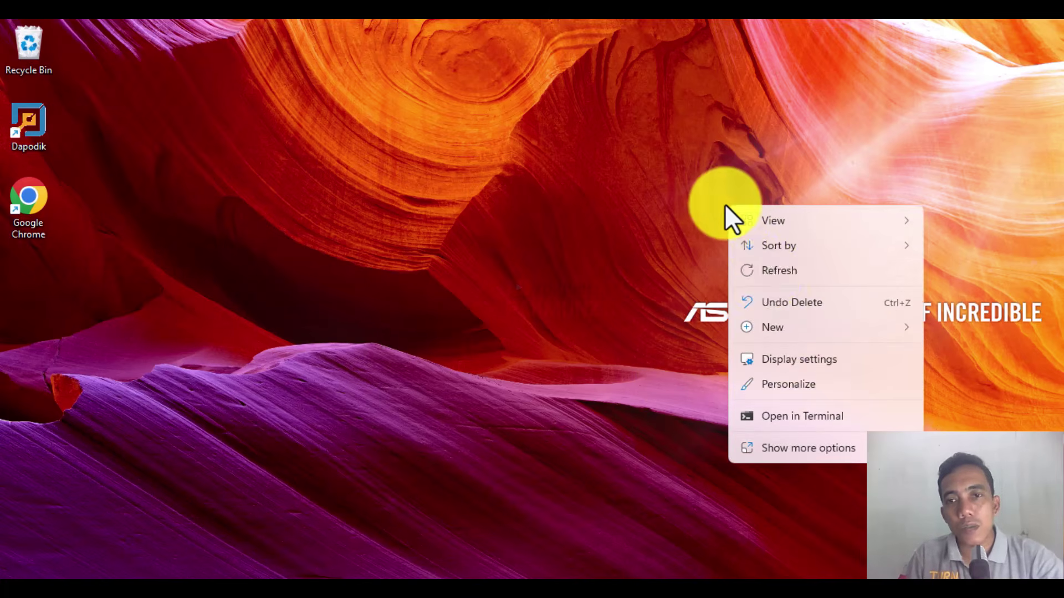
left_click(763, 277)
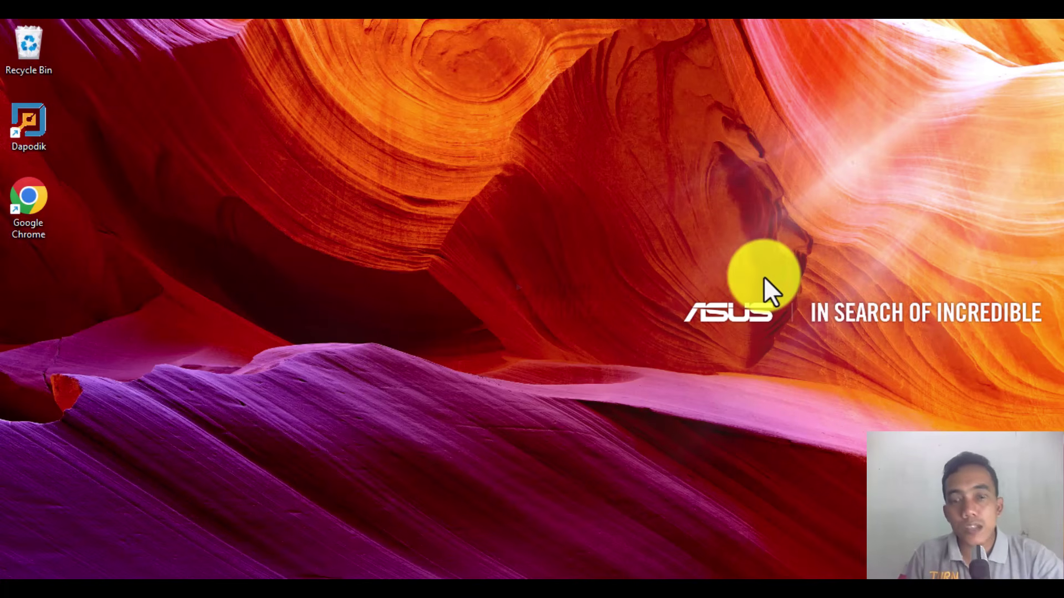
right_click(736, 200)
left_click(773, 269)
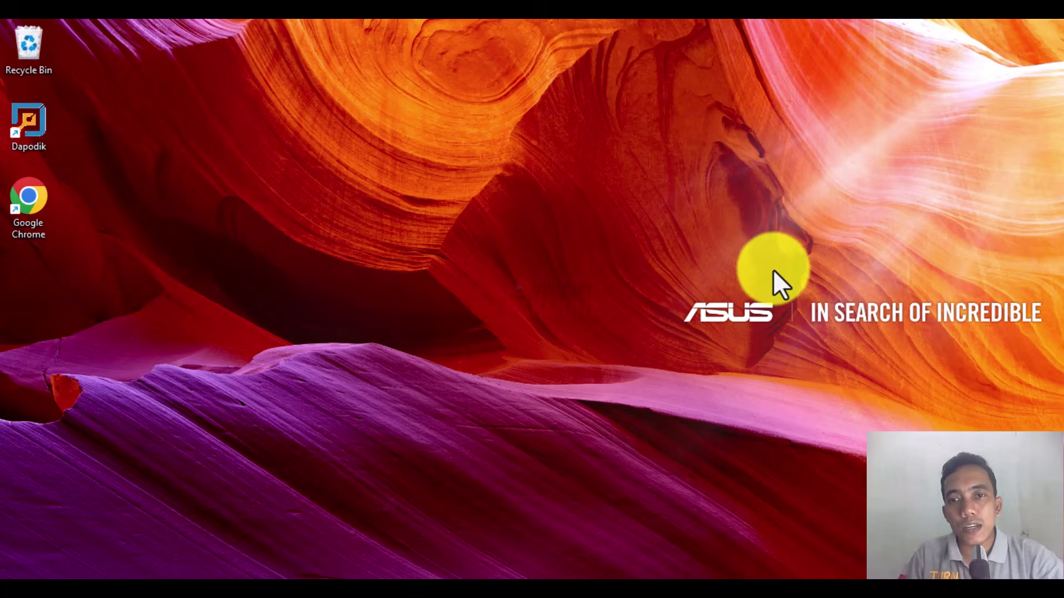
right_click(743, 215)
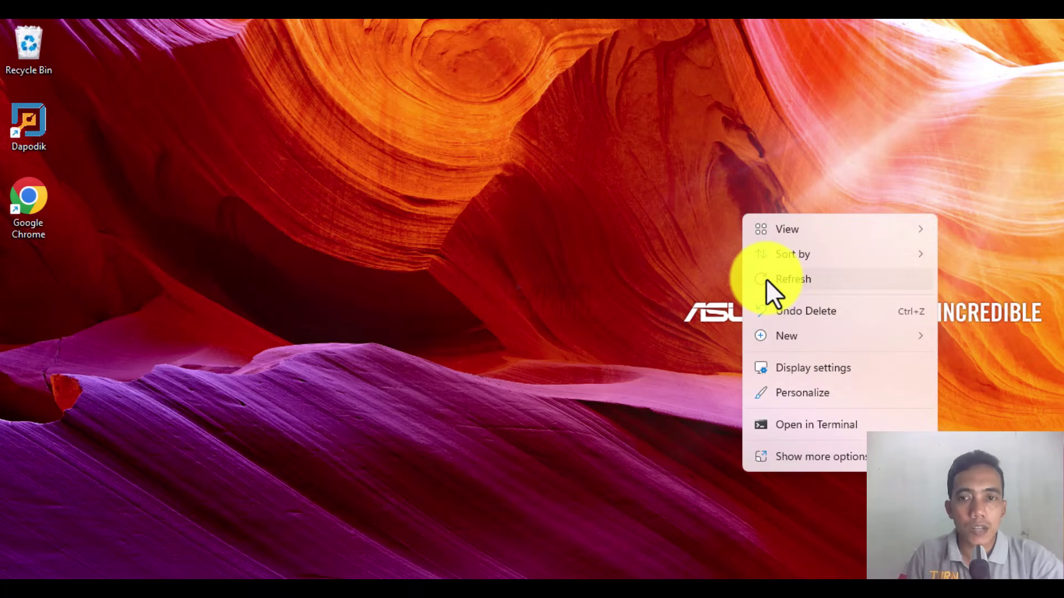
left_click(766, 278)
right_click(751, 183)
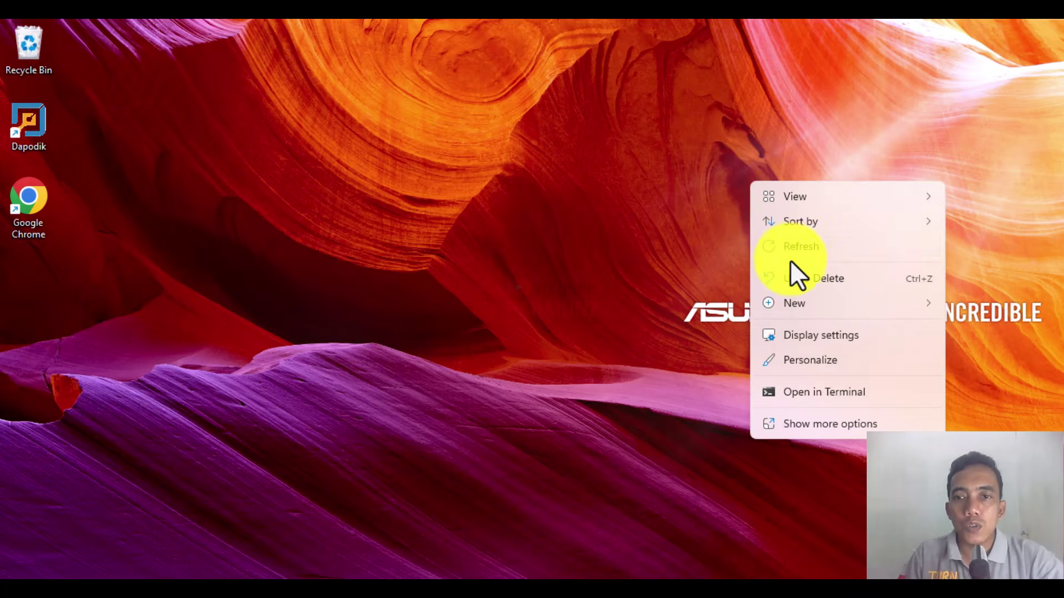
left_click(790, 255)
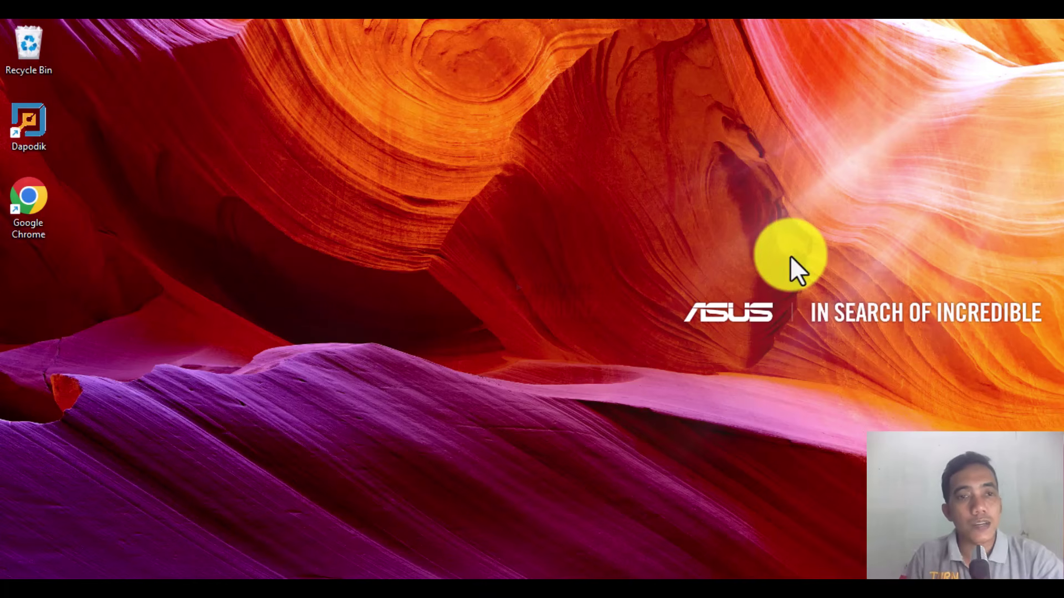
right_click(505, 293)
left_click(530, 326)
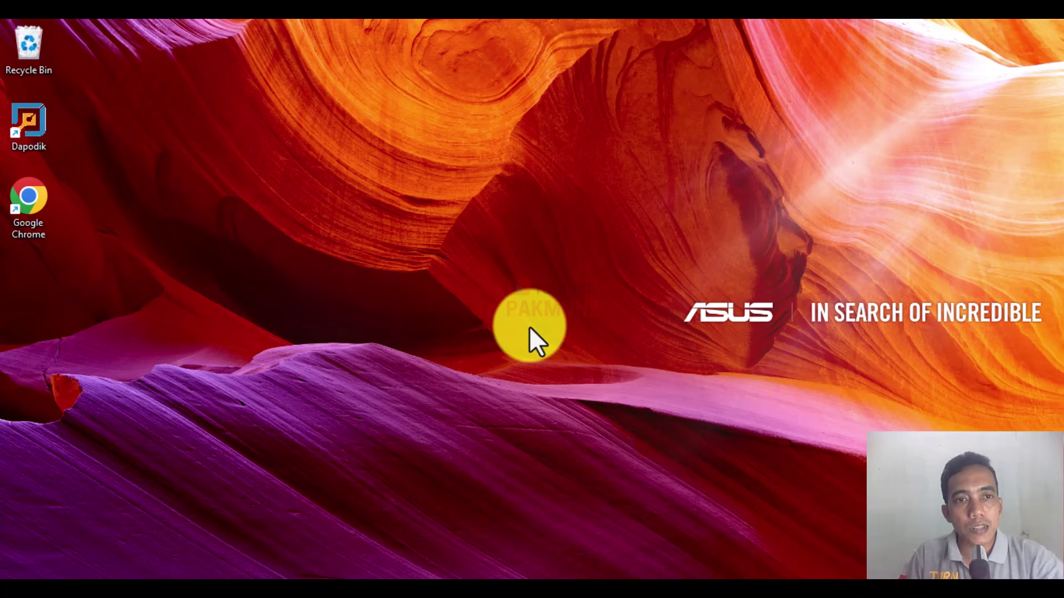
right_click(784, 253)
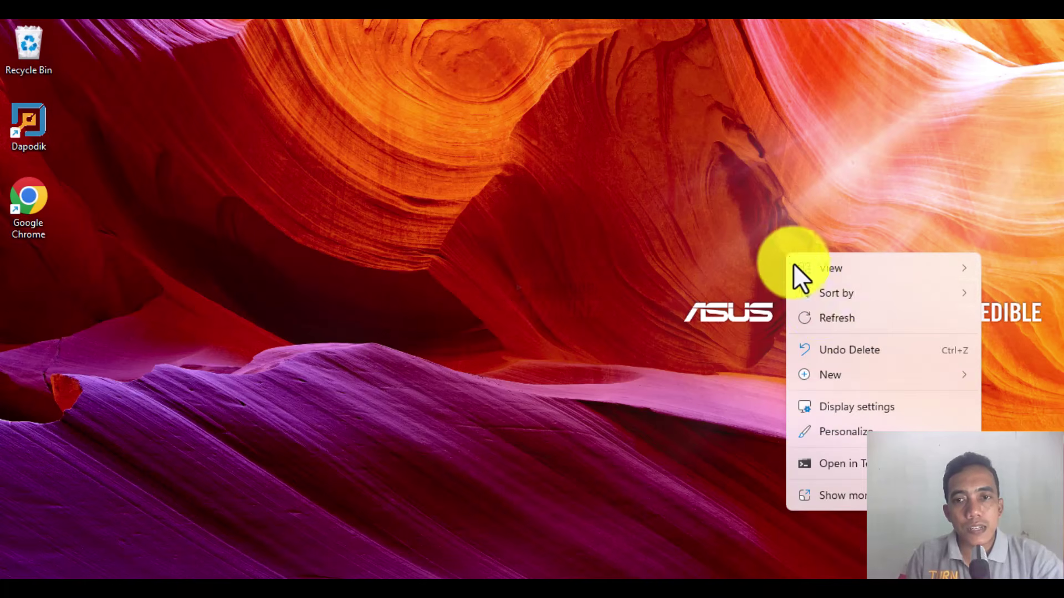
left_click(819, 318)
right_click(688, 194)
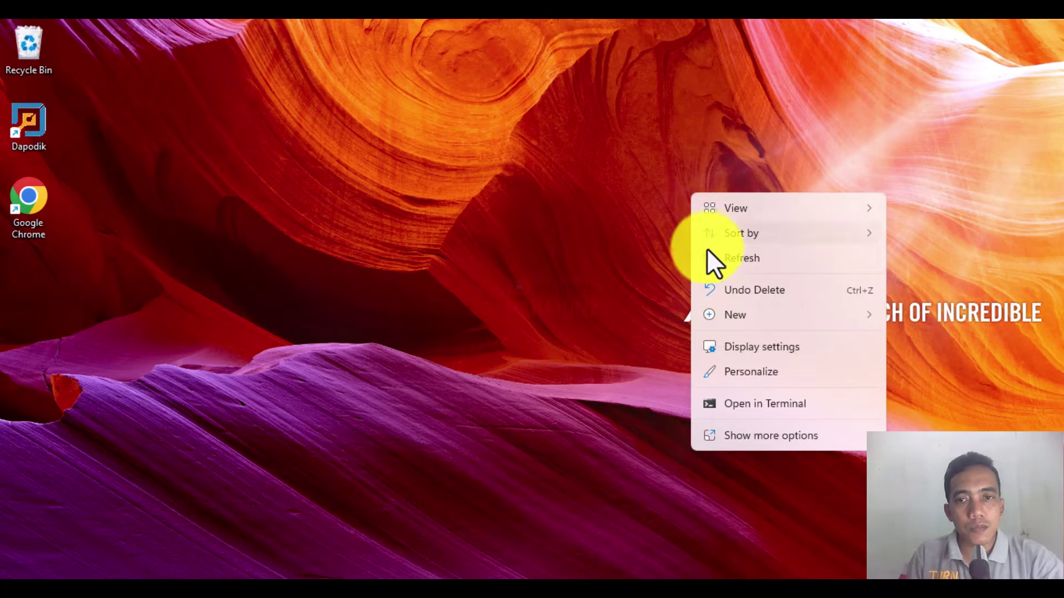
left_click(710, 256)
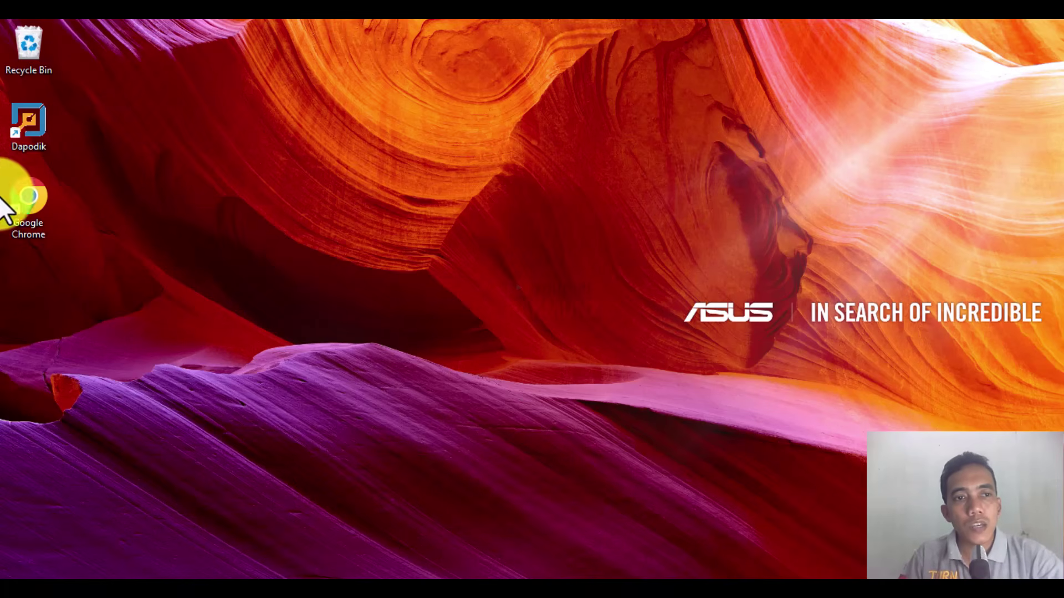
Launch Chrome, load info.gtk.kemdikbud.go.id/info, maximize the window and open a new tab
double_click(20, 191)
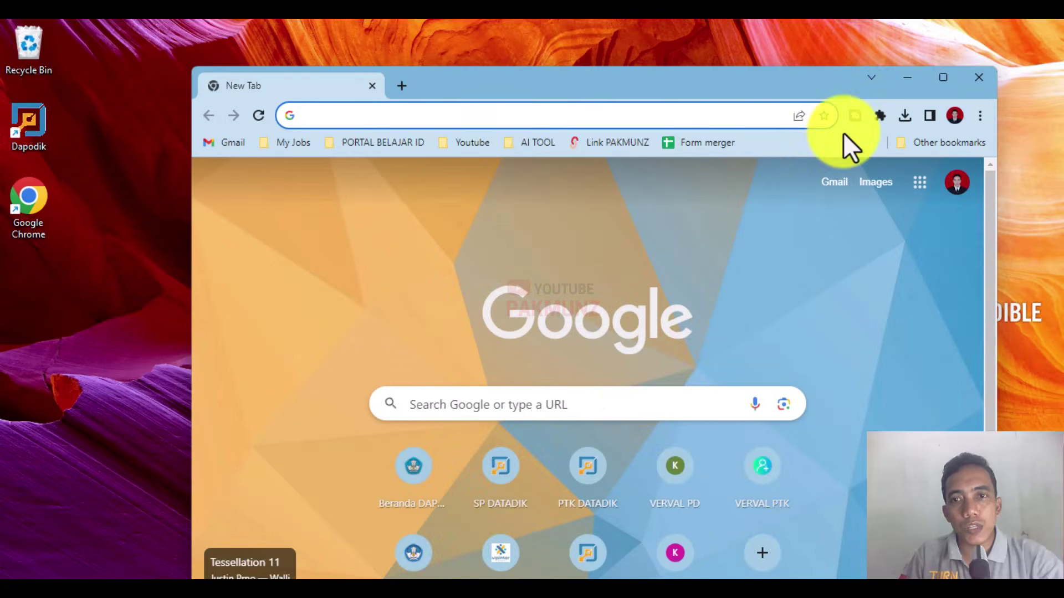
left_click(635, 401)
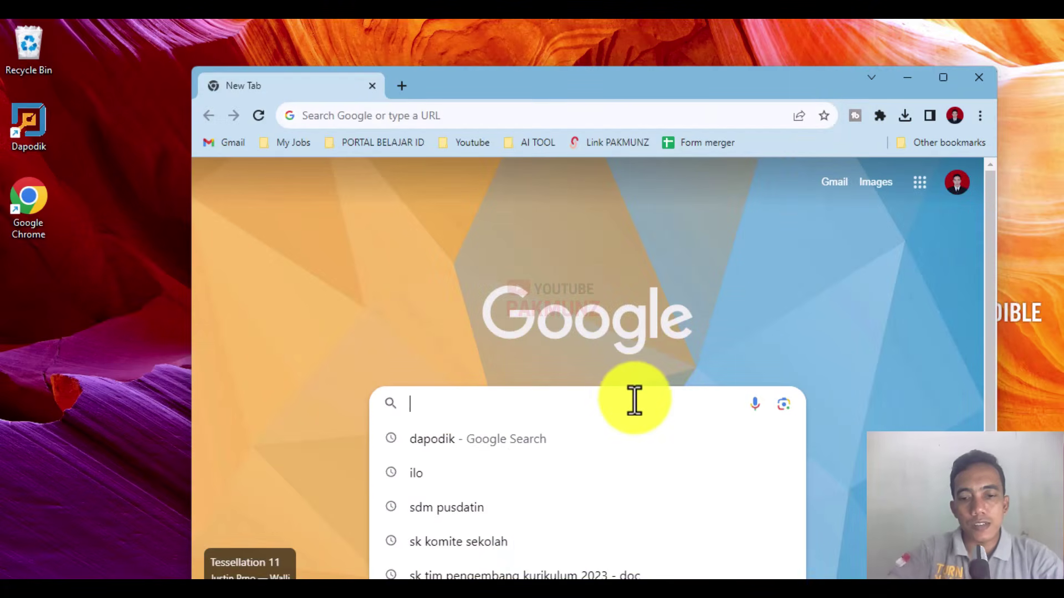
type("info")
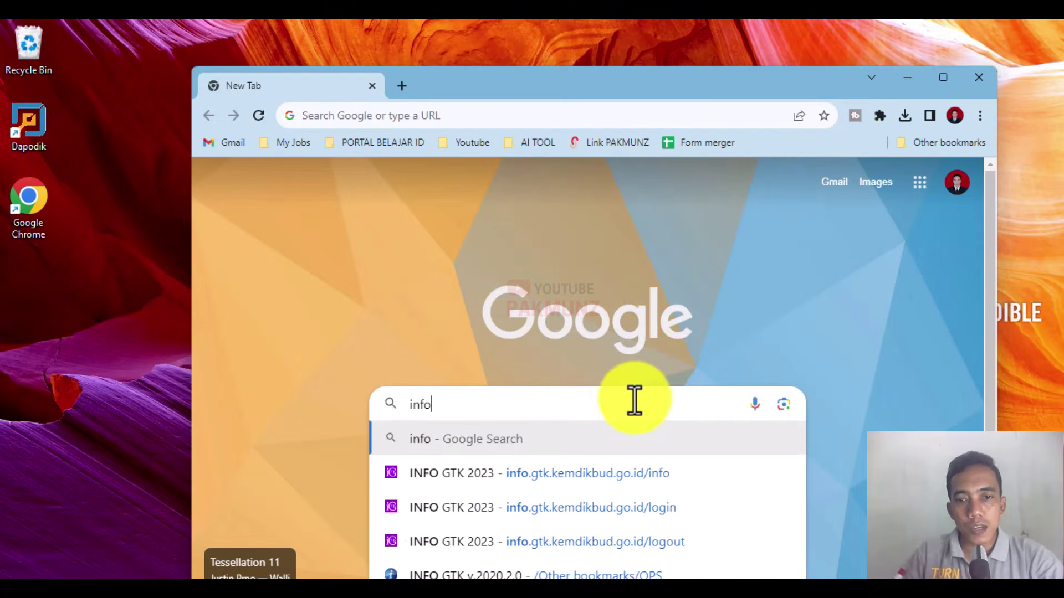
left_click(616, 472)
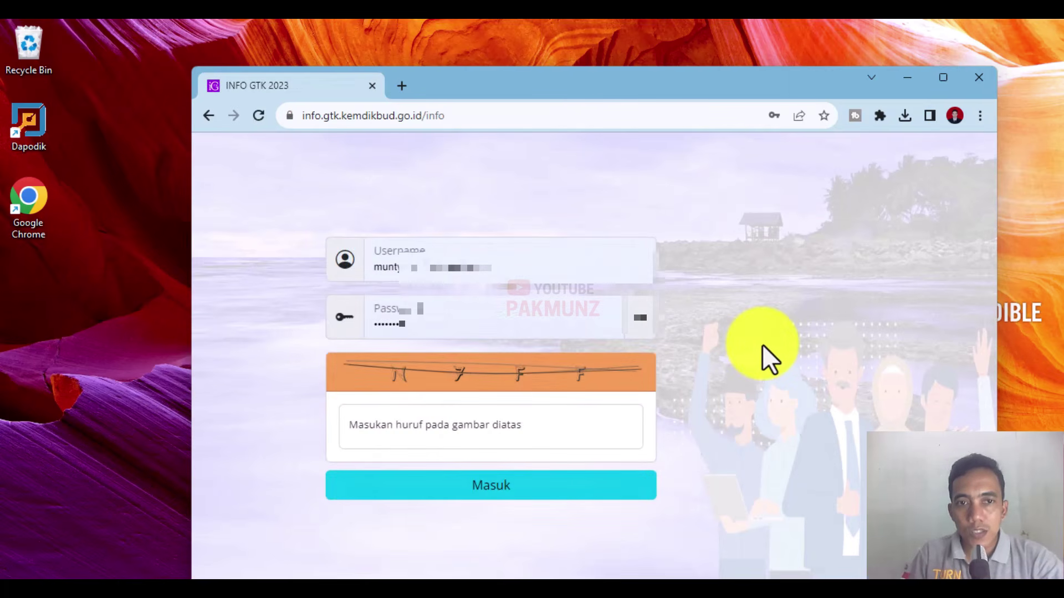
left_click(941, 80)
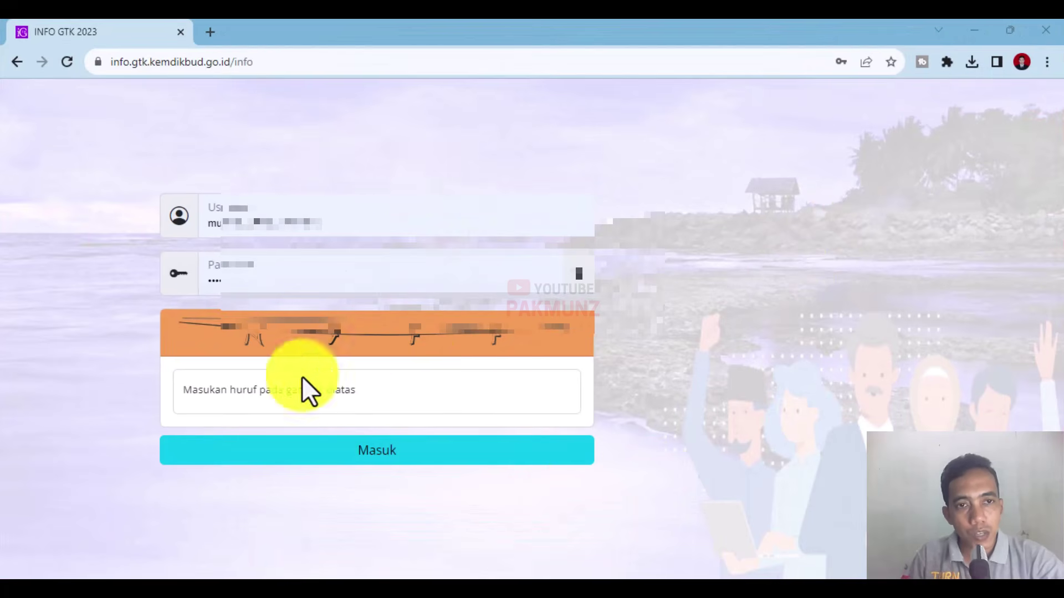
left_click(210, 33)
Load the PTK Dapodik site, then search 'sp' in another new tab
type("ptk")
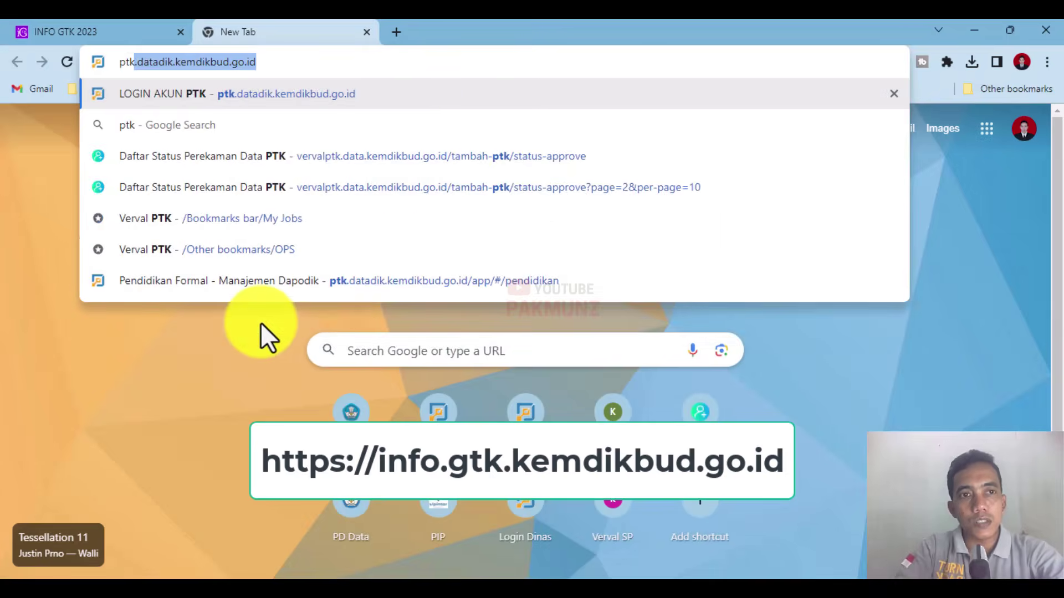
key("Return")
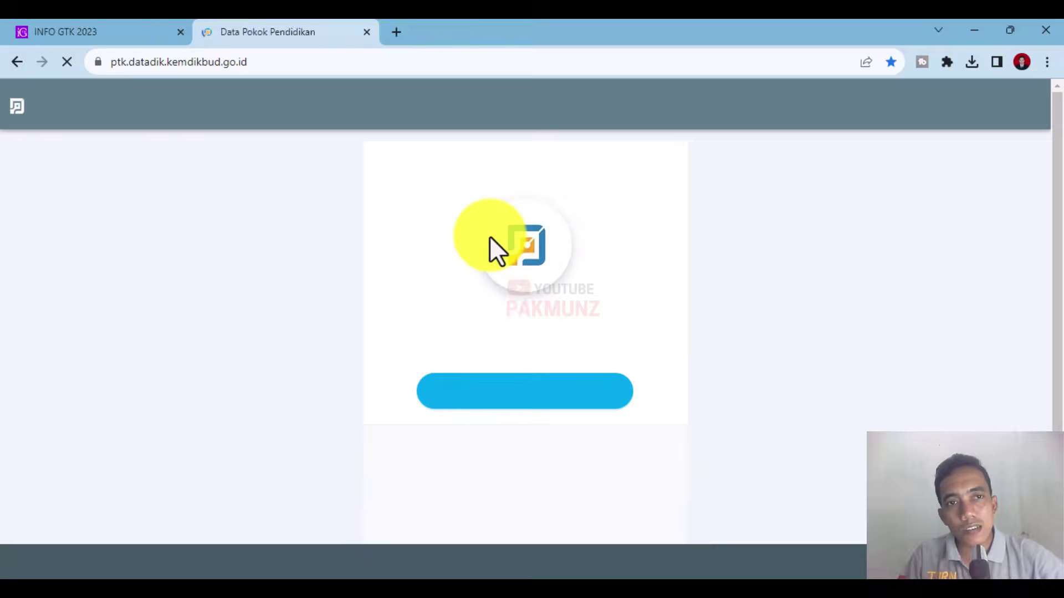
left_click(396, 27)
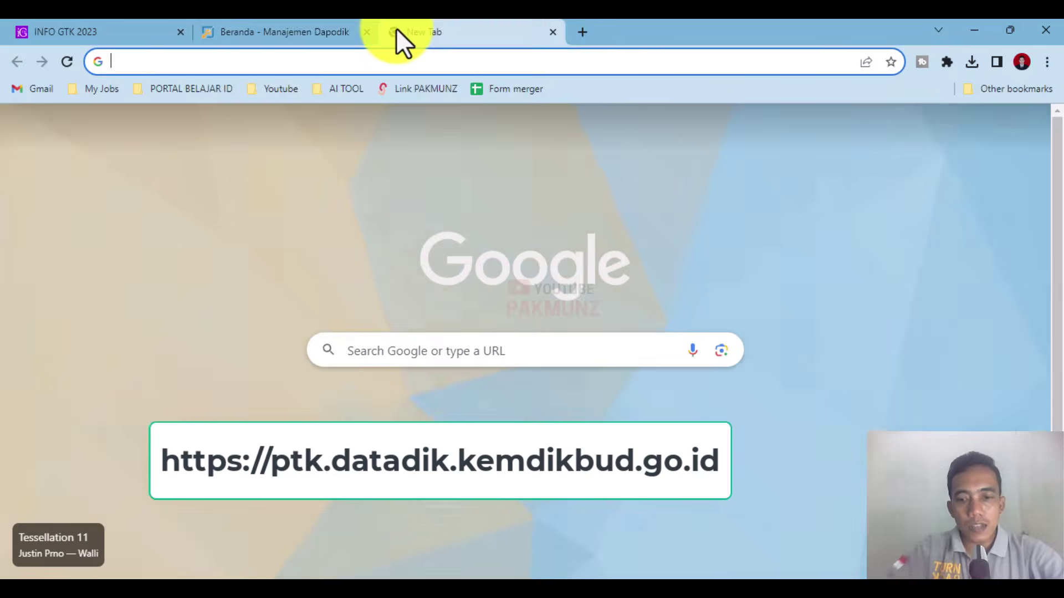
type("sp")
key("Return")
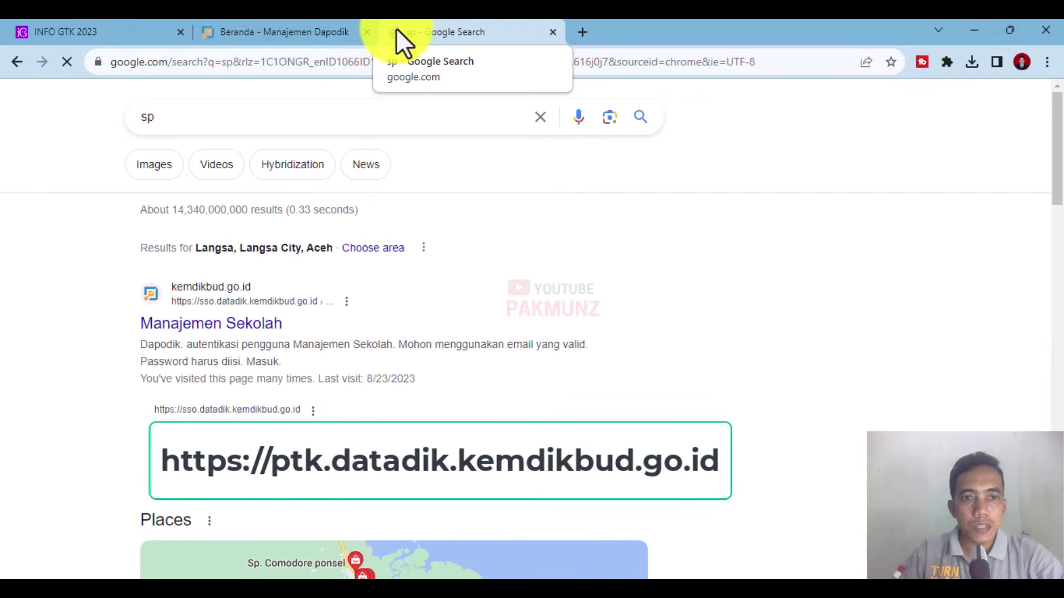
Sign in to Dapodik Manajemen Sekolah with the school's saved login
left_click(247, 328)
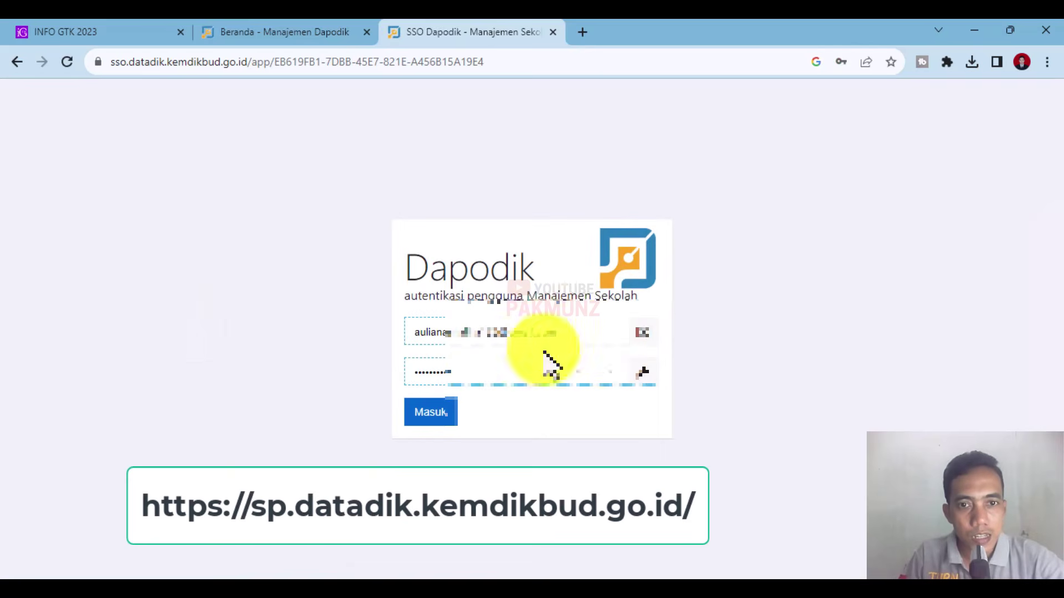
left_click(610, 333)
type("sdnege")
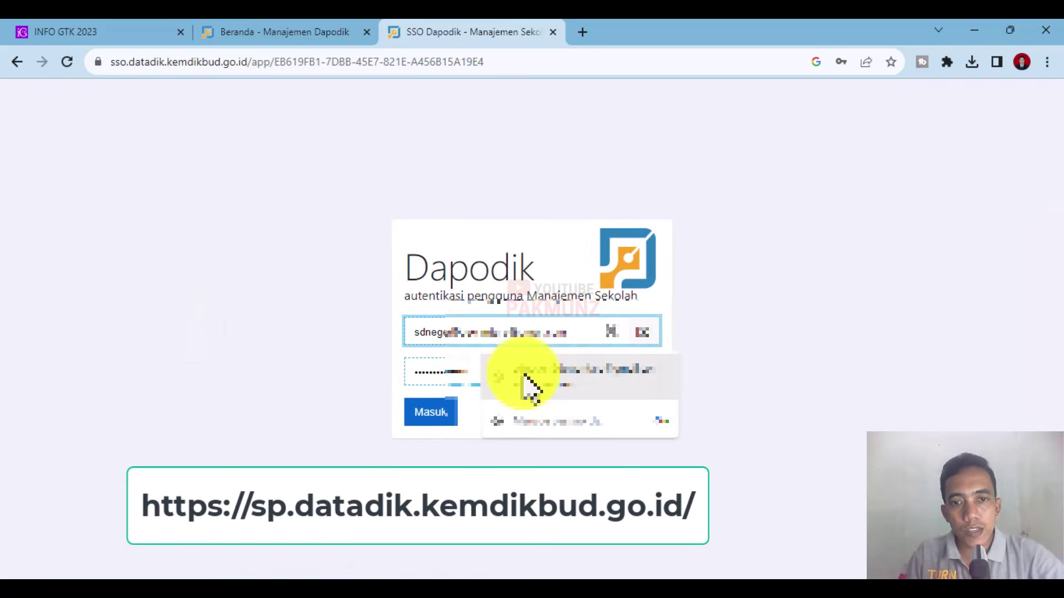
left_click(523, 375)
left_click(421, 424)
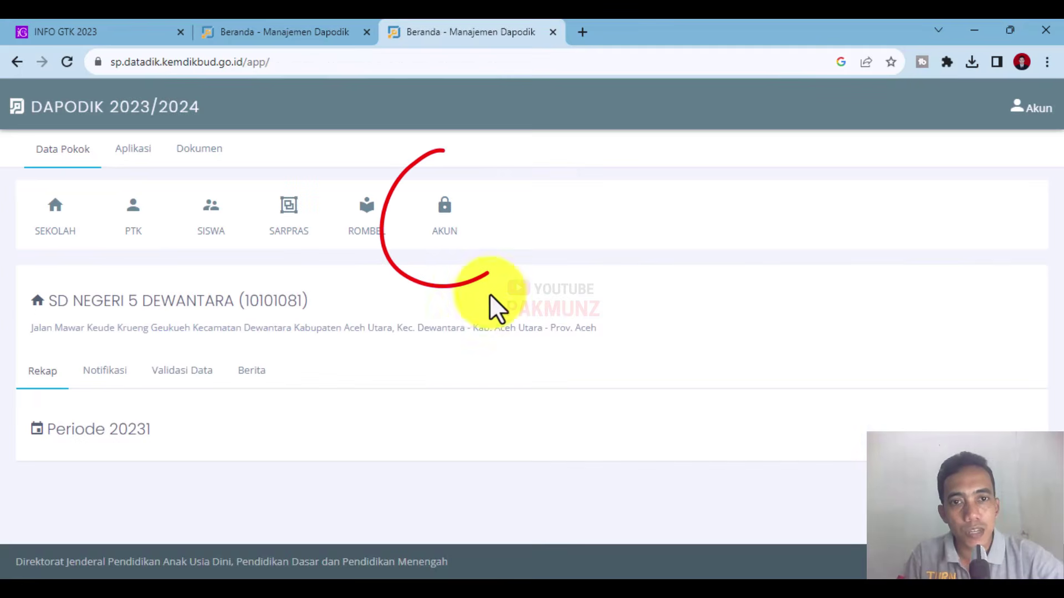
In the Dapodik PTK account list, open and close one staff account's edit form, then return to the PTK tab
left_click(450, 233)
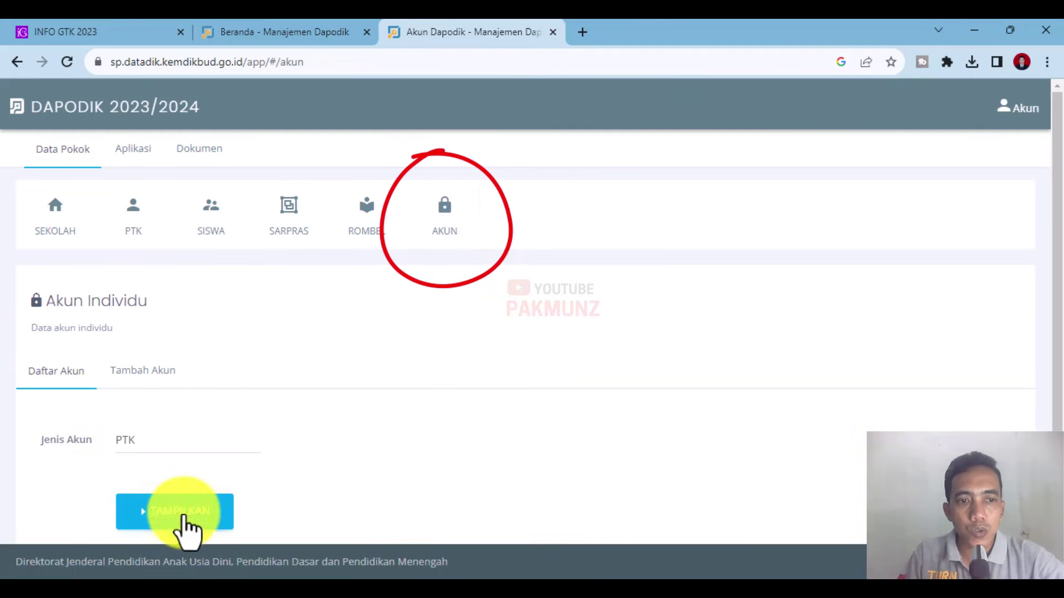
left_click(180, 516)
scroll(453, 416, "down", 6)
scroll(453, 414, "down", 2)
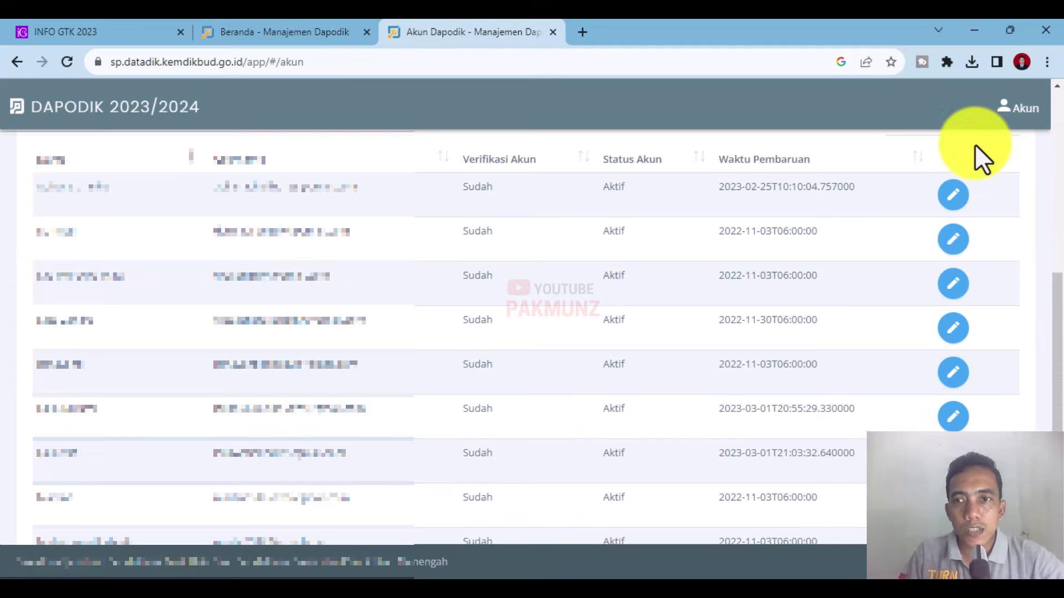
left_click(953, 419)
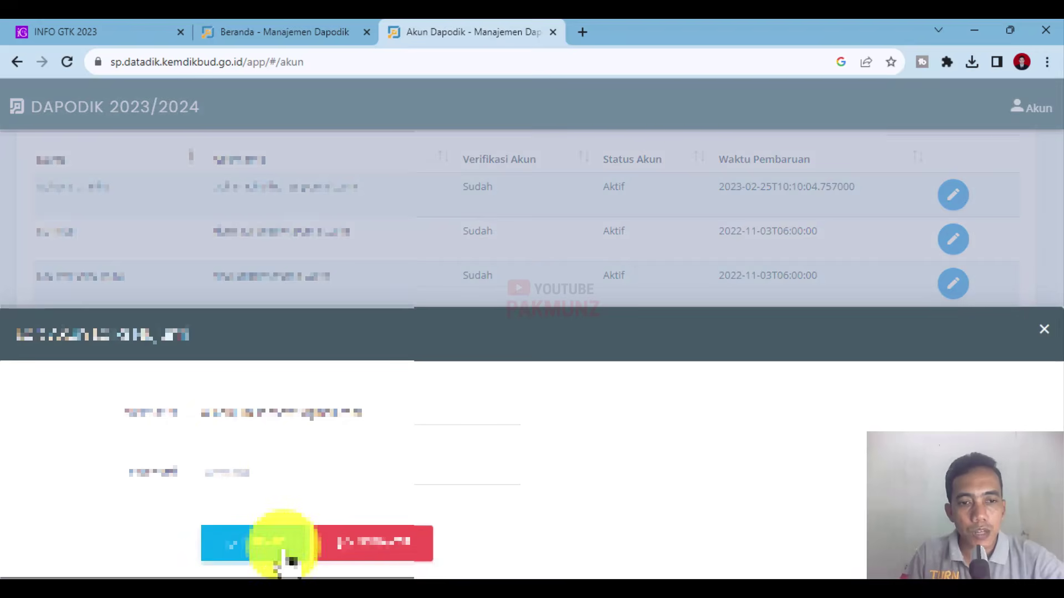
left_click(1044, 329)
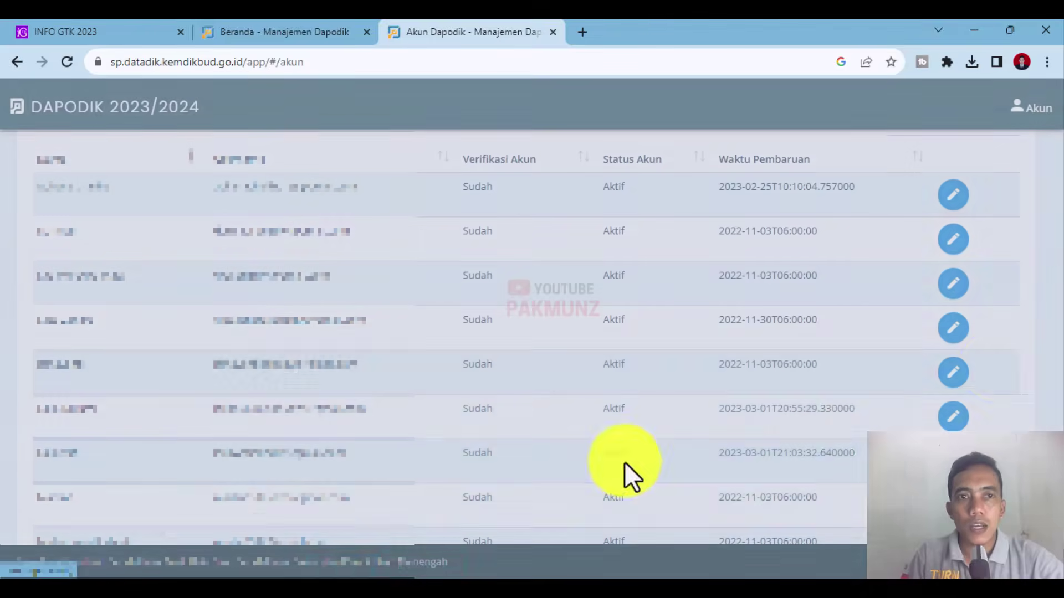
left_click(285, 32)
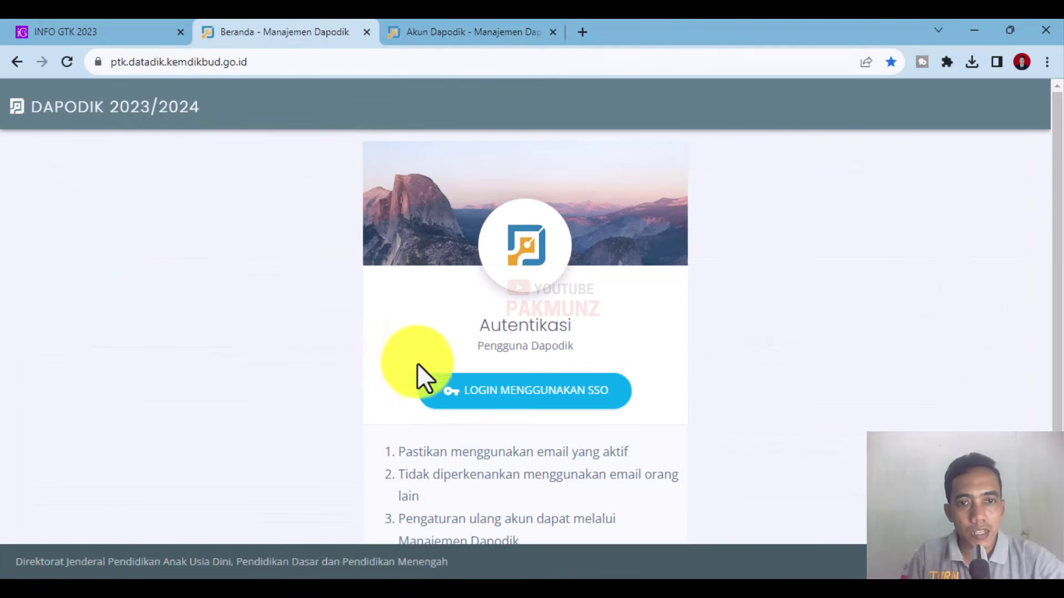
Log in to PTK Dapodik via SSO with the saved staff login as Pendidik dan Tendik
left_click(524, 392)
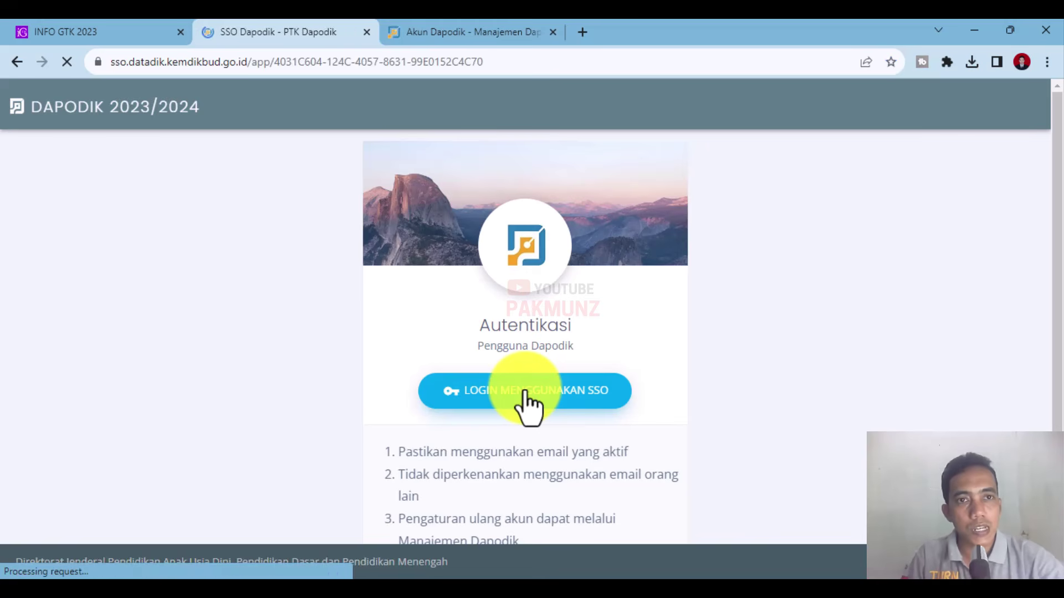
double_click(526, 335)
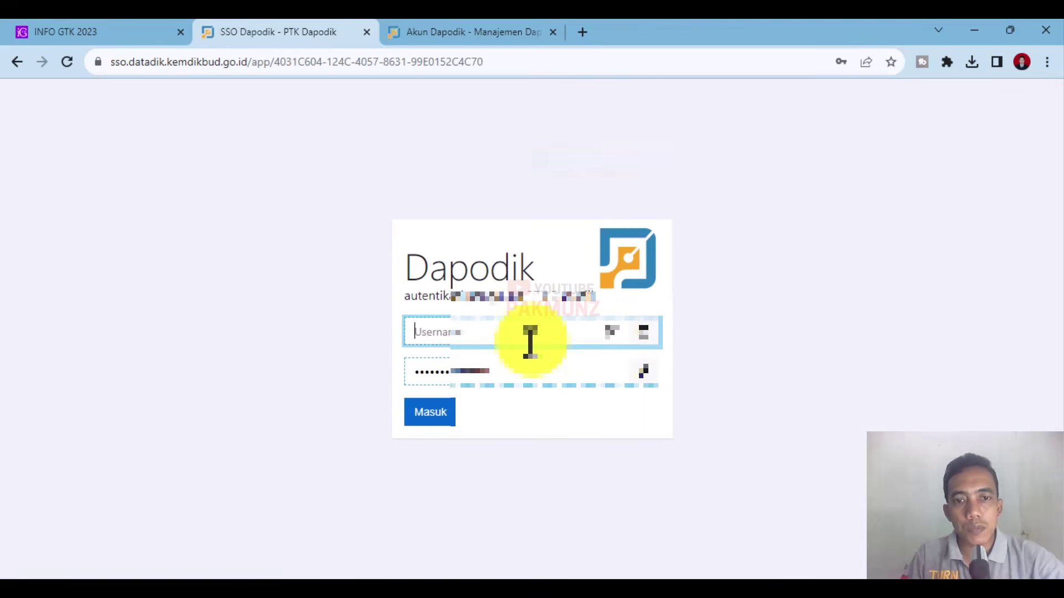
type("nafsiahs")
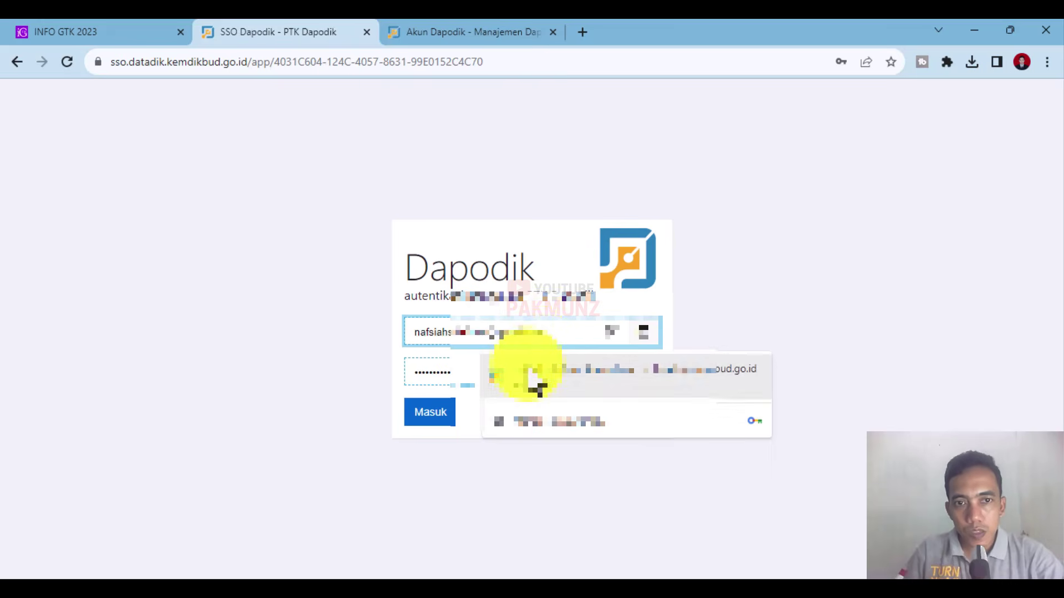
left_click(532, 378)
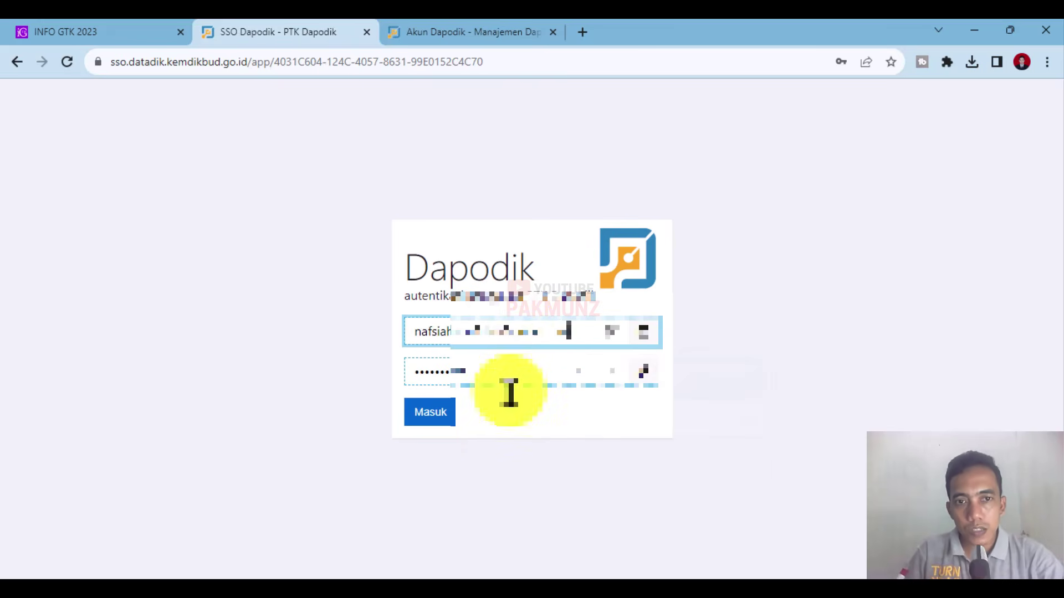
left_click(435, 421)
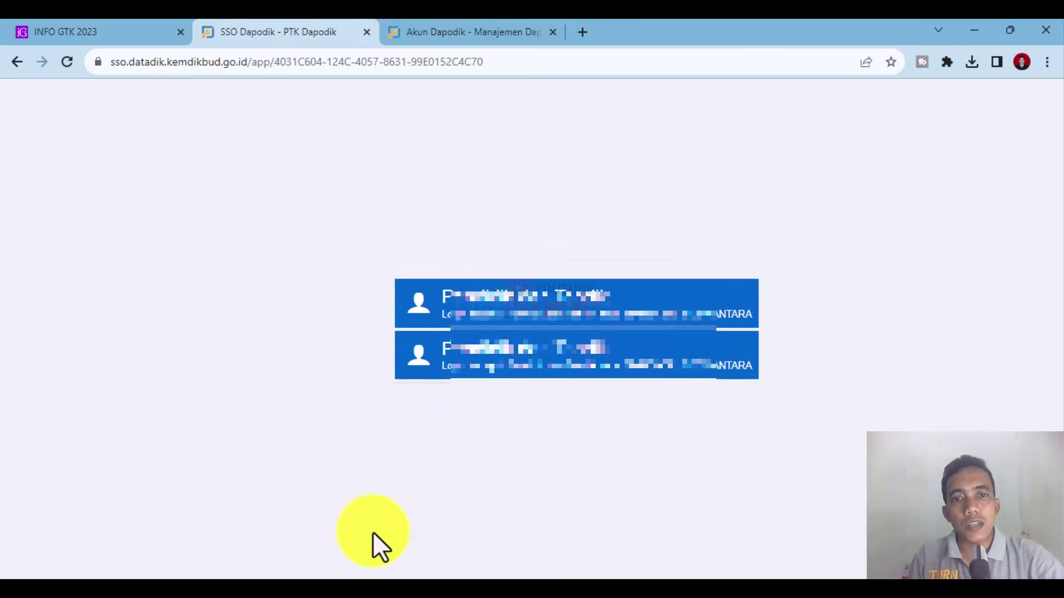
left_click(556, 302)
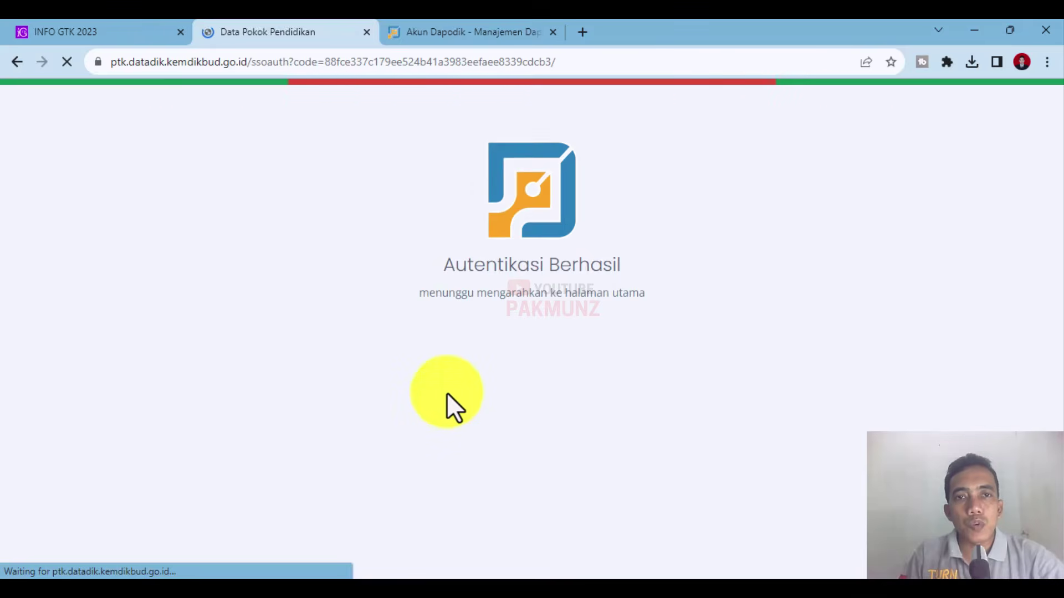
Alternate between the Info GTK login tab and the Dapodik home tab, touching the captcha field
left_click(98, 25)
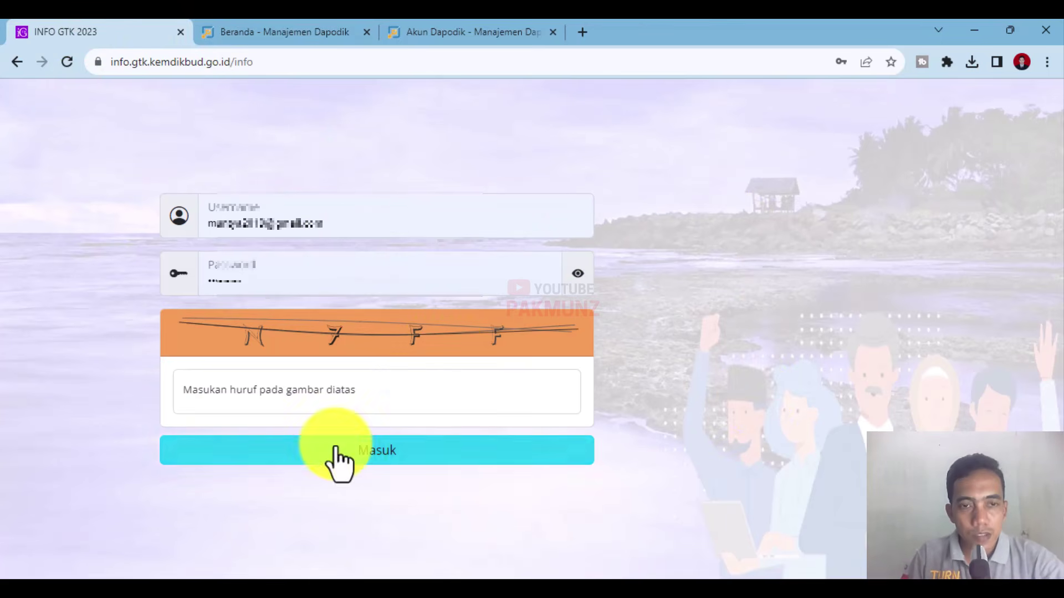
left_click(254, 28)
key("ctrl+shift+Tab")
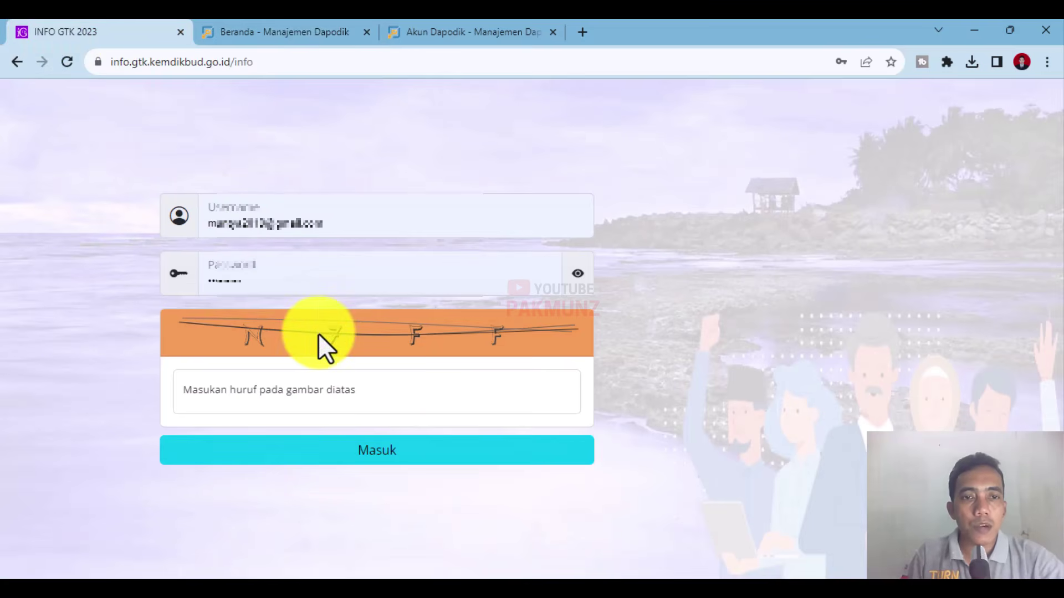
left_click(272, 32)
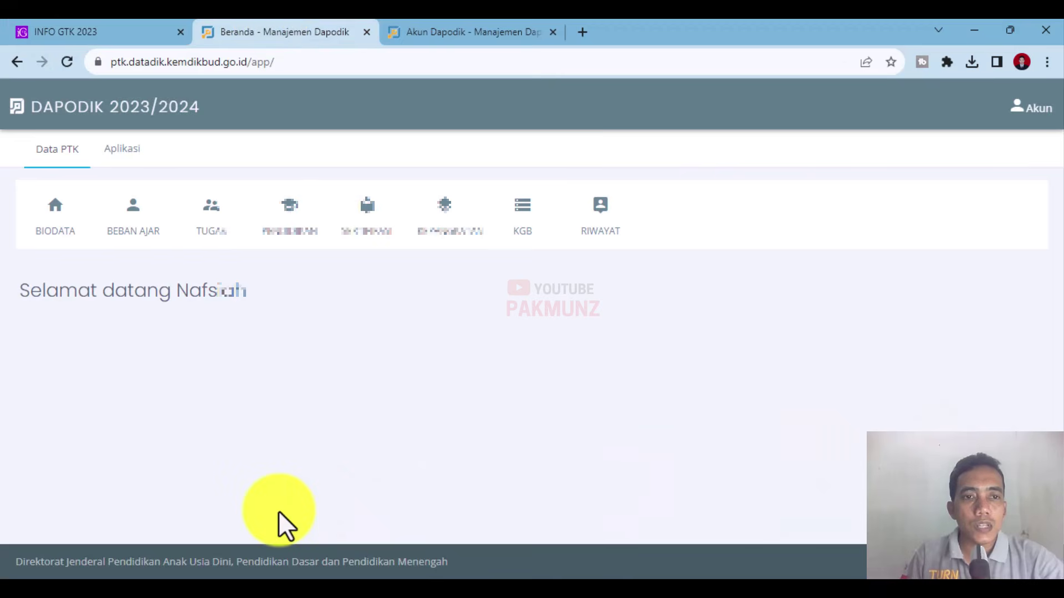
left_click(88, 31)
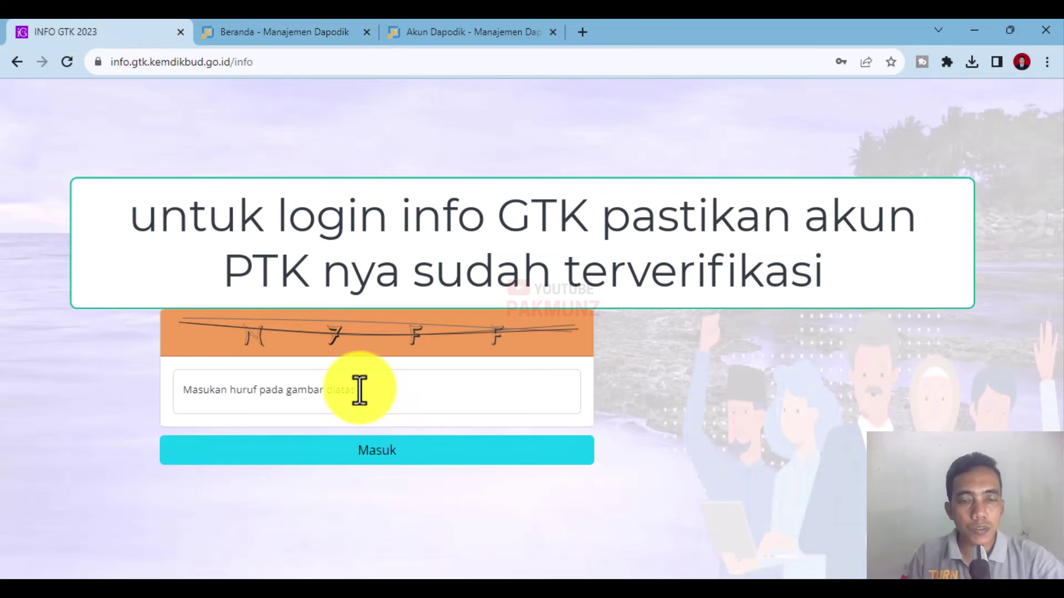
left_click(277, 32)
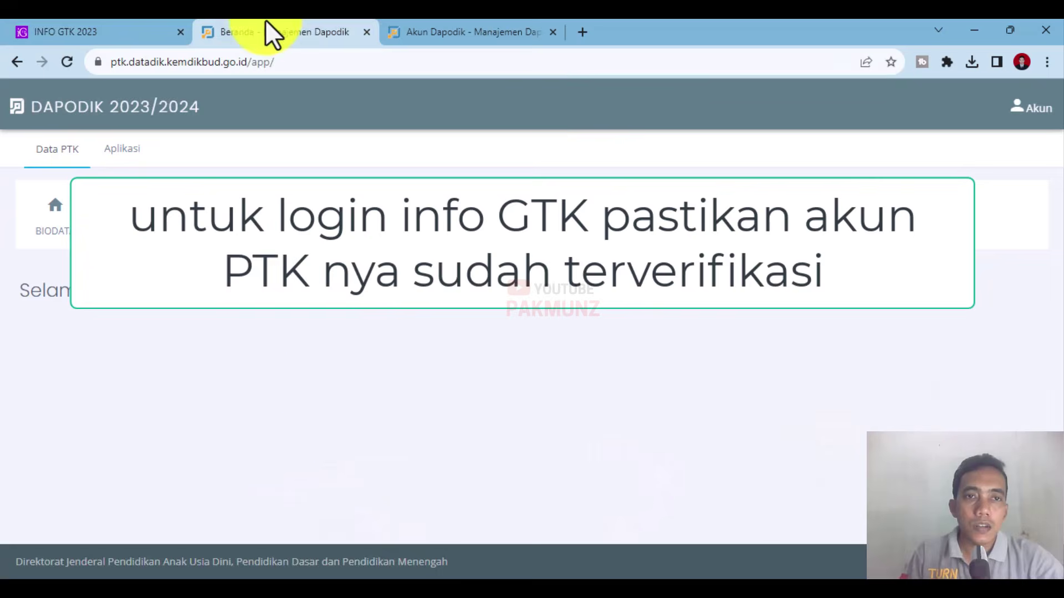
left_click(65, 34)
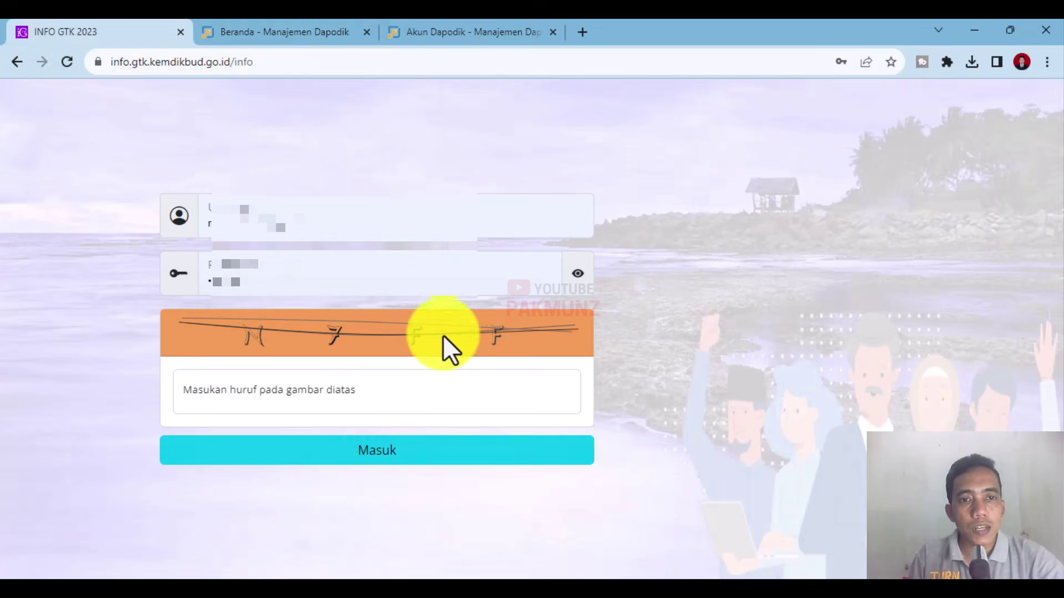
left_click(274, 394)
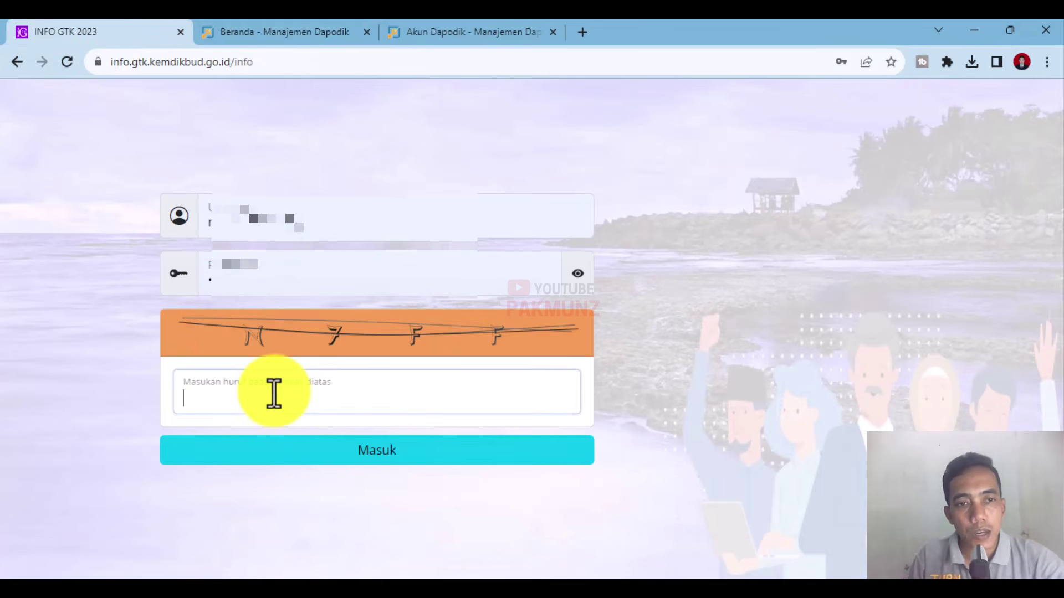
left_click(230, 32)
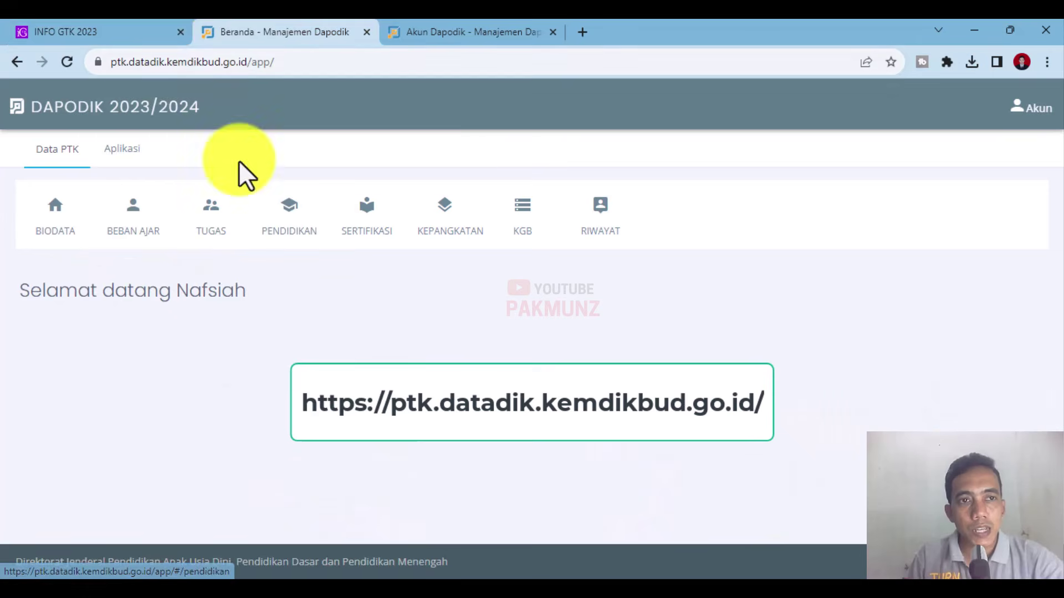
Open the teacher's Biodata in Dapodik and follow its Buka Info GTK link
left_click(54, 244)
scroll(359, 361, "down", 10)
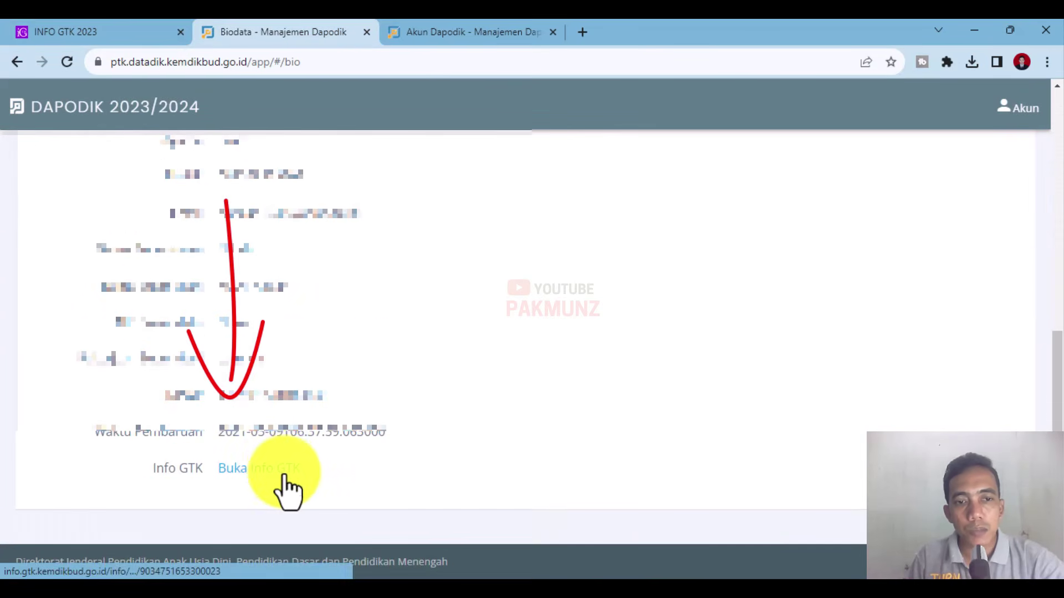
left_click(284, 470)
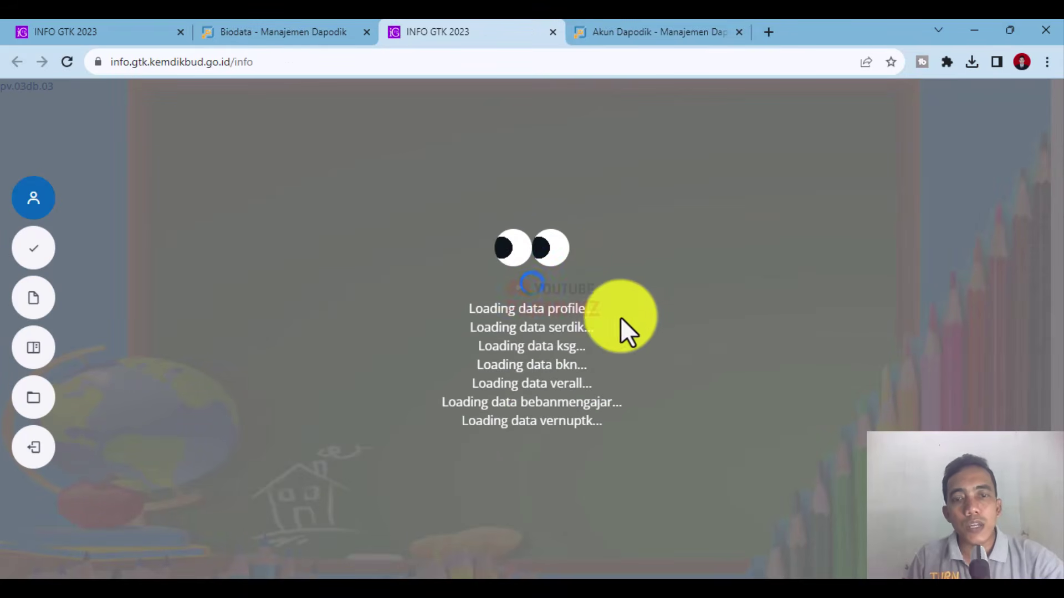
Scroll the Info GTK profile down to the Verval Ijazah section above the footer
scroll(626, 332, "down", 10)
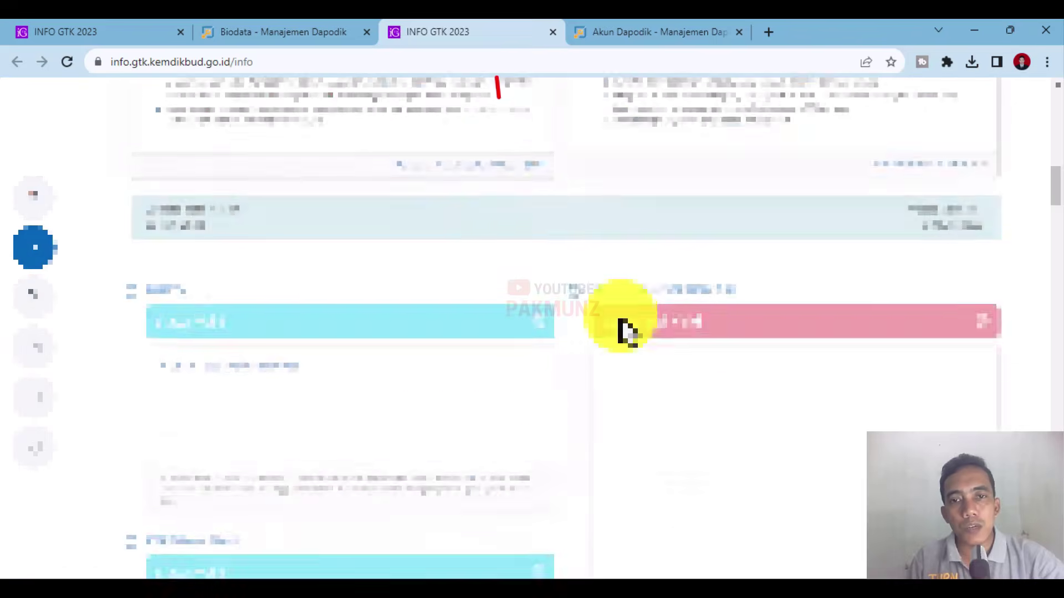
scroll(626, 332, "down", 15)
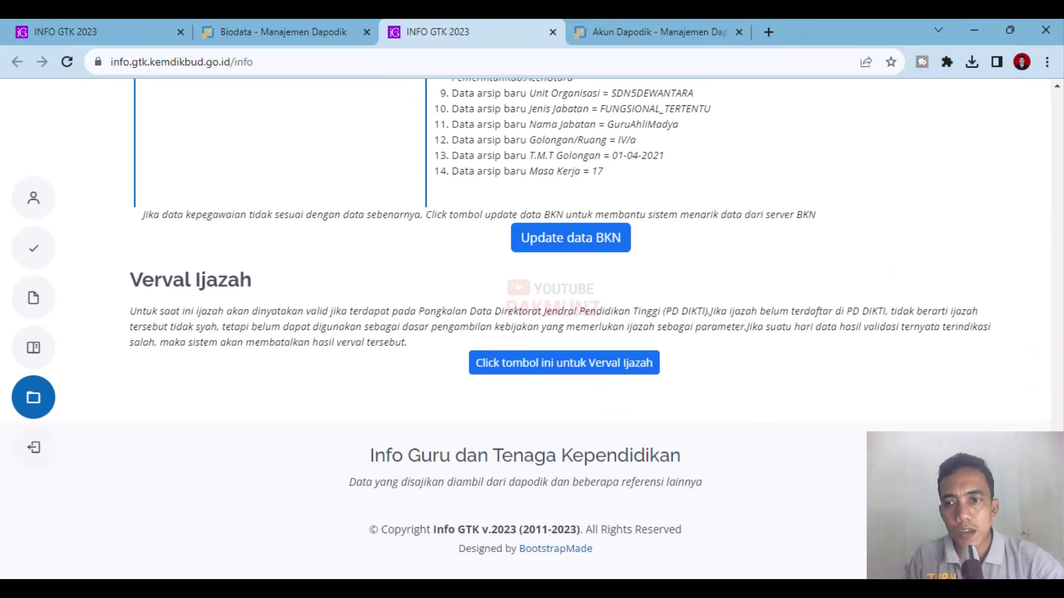
mouse_move(1060, 546)
left_mouse_down()
mouse_move(1060, 115)
mouse_move(1061, 565)
left_mouse_up()
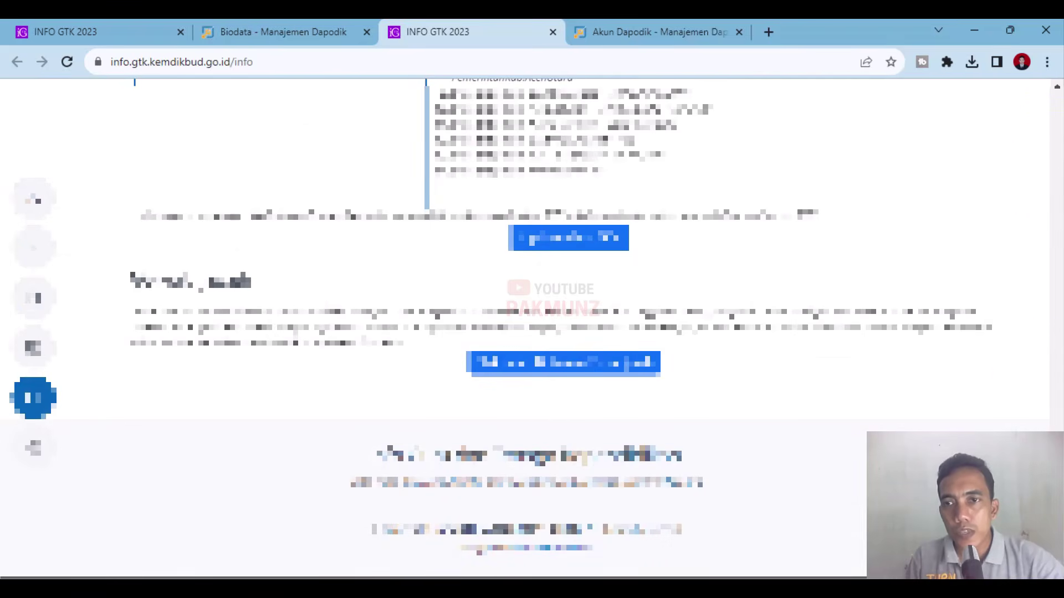
left_click(1048, 62)
mouse_move(854, 391)
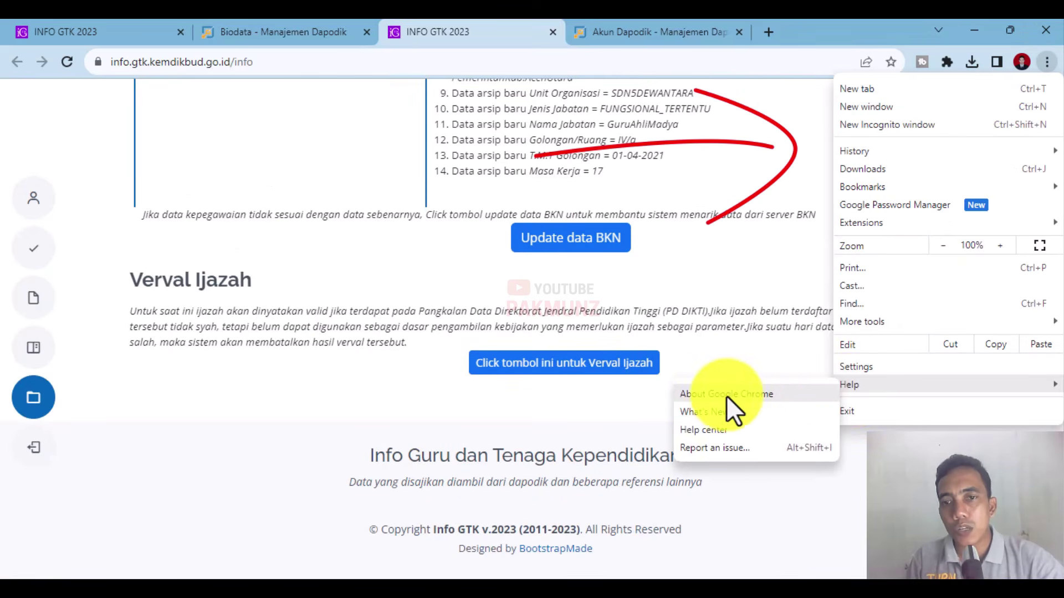
left_click(860, 506)
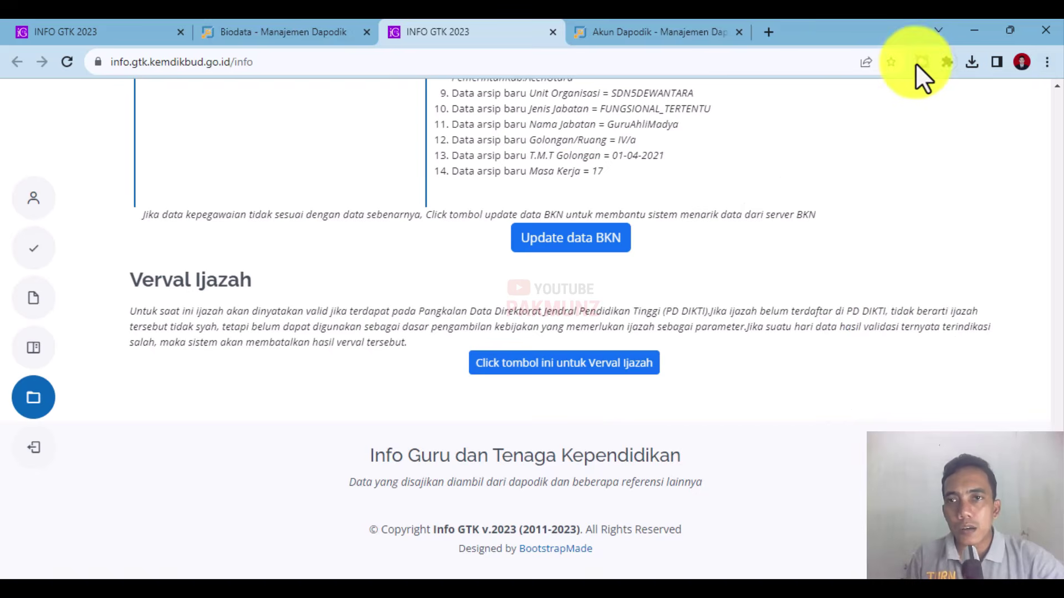
left_click(1047, 62)
mouse_move(872, 151)
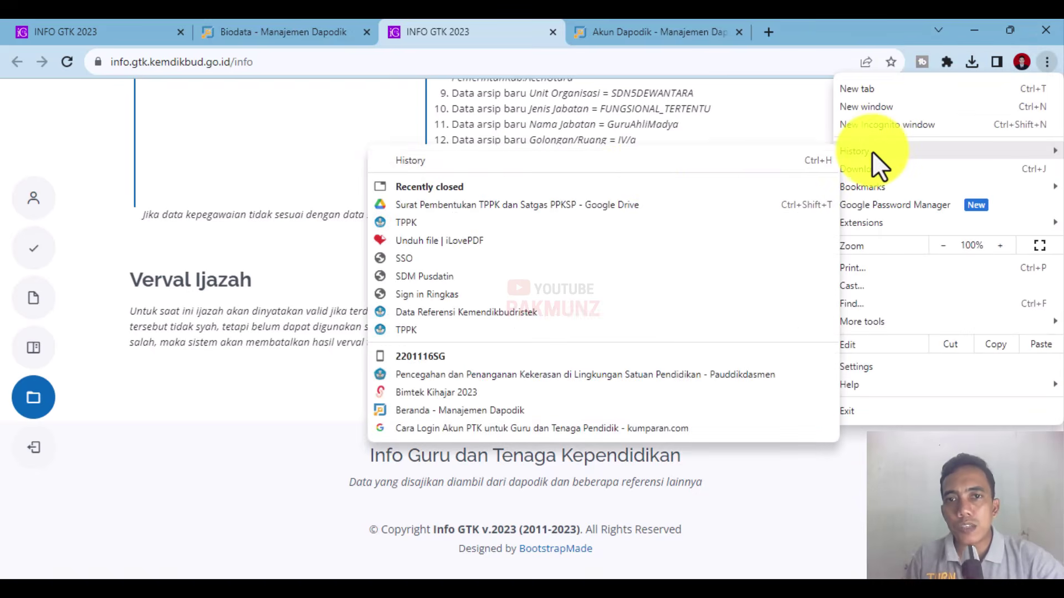
left_click(254, 389)
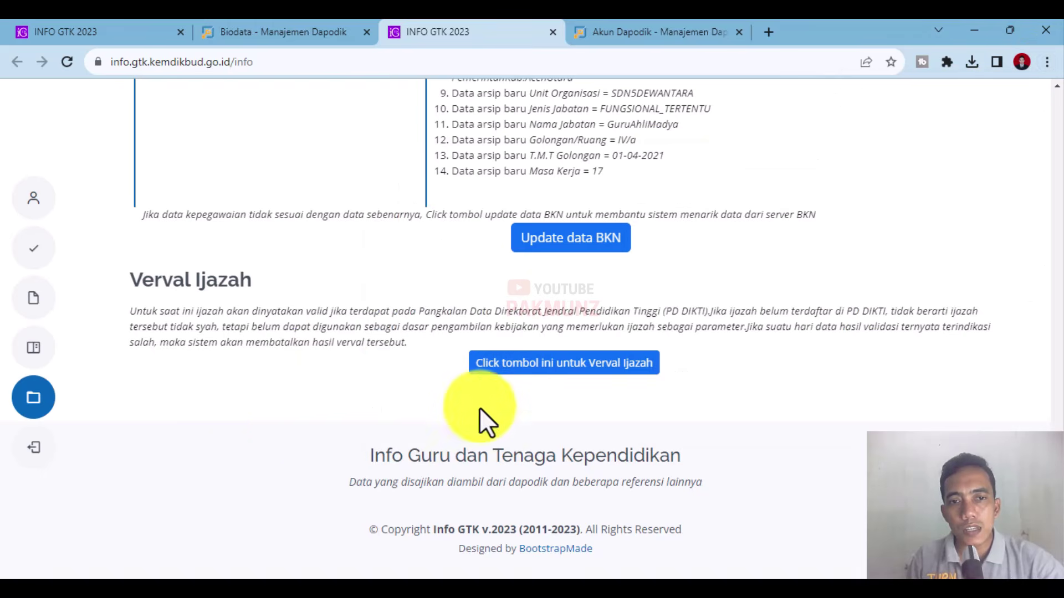
left_click(1047, 63)
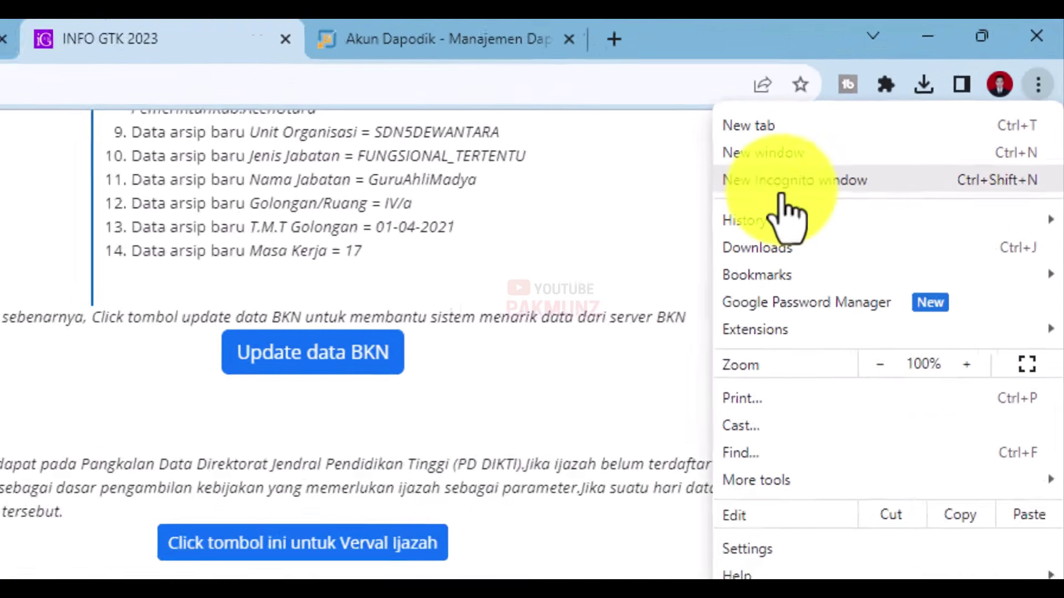
left_click(707, 240)
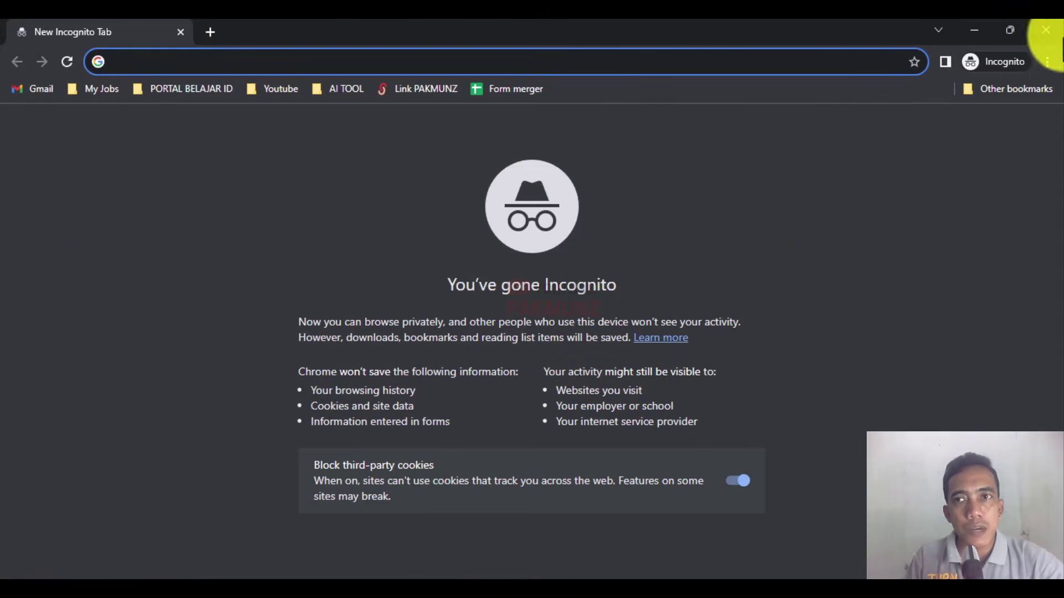
left_click(1047, 31)
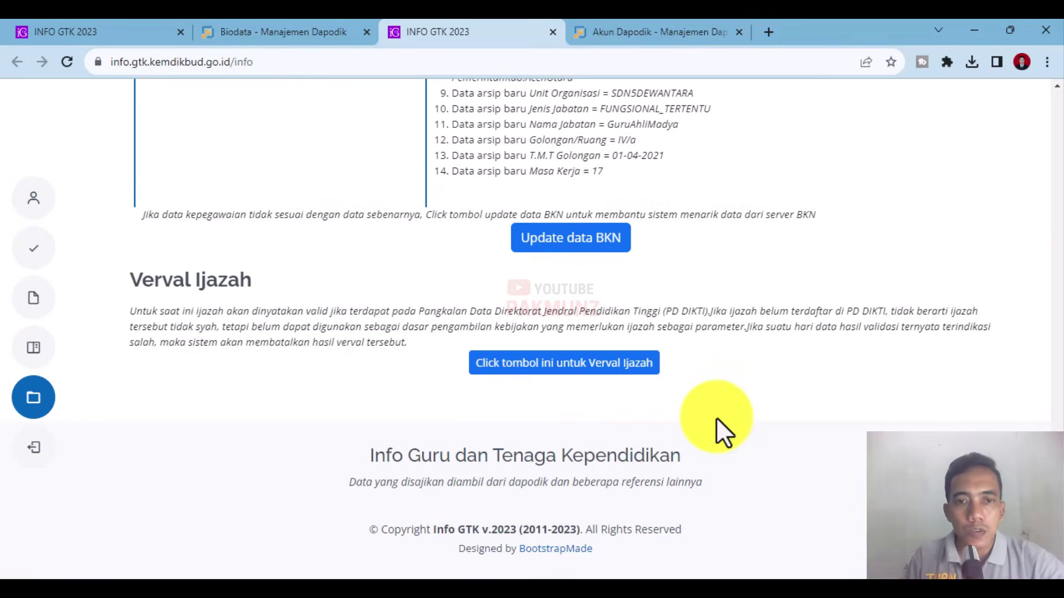
left_click(621, 373)
left_click(532, 359)
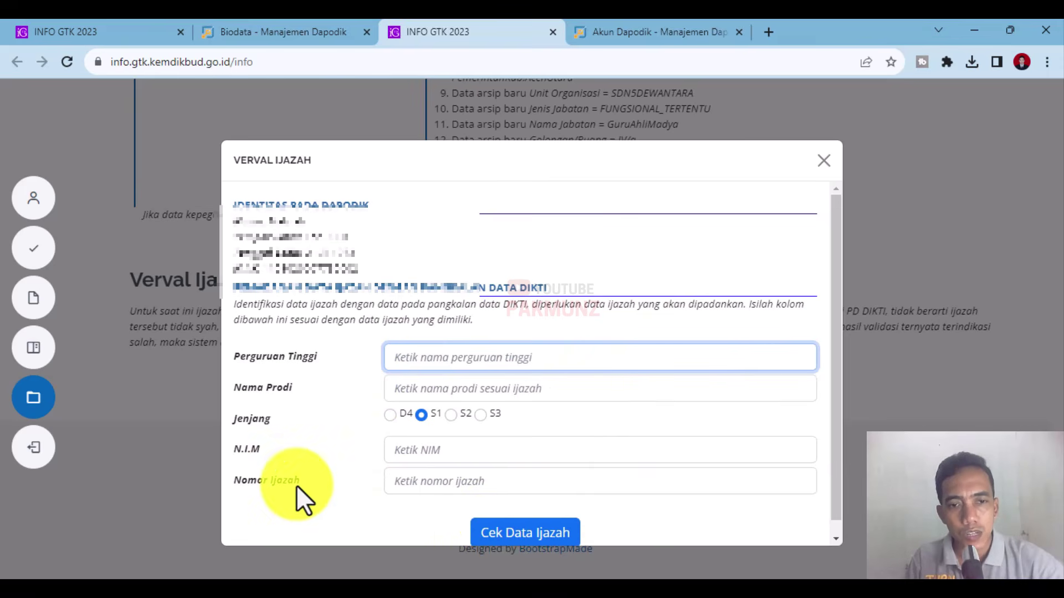
left_click(824, 160)
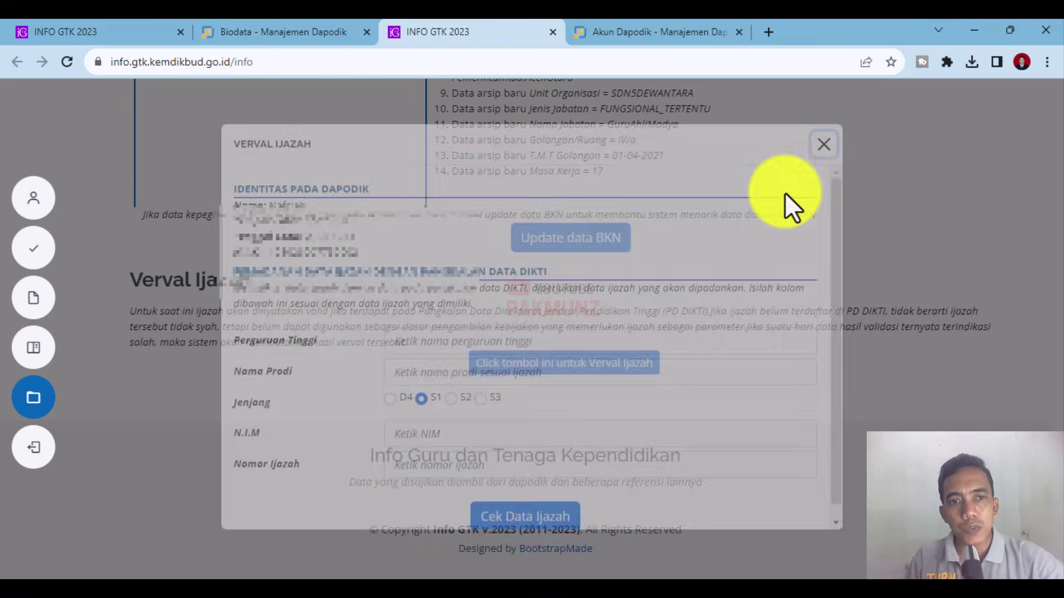
scroll(456, 380, "up", 3)
scroll(579, 441, "down", 3)
scroll(582, 444, "up", 10)
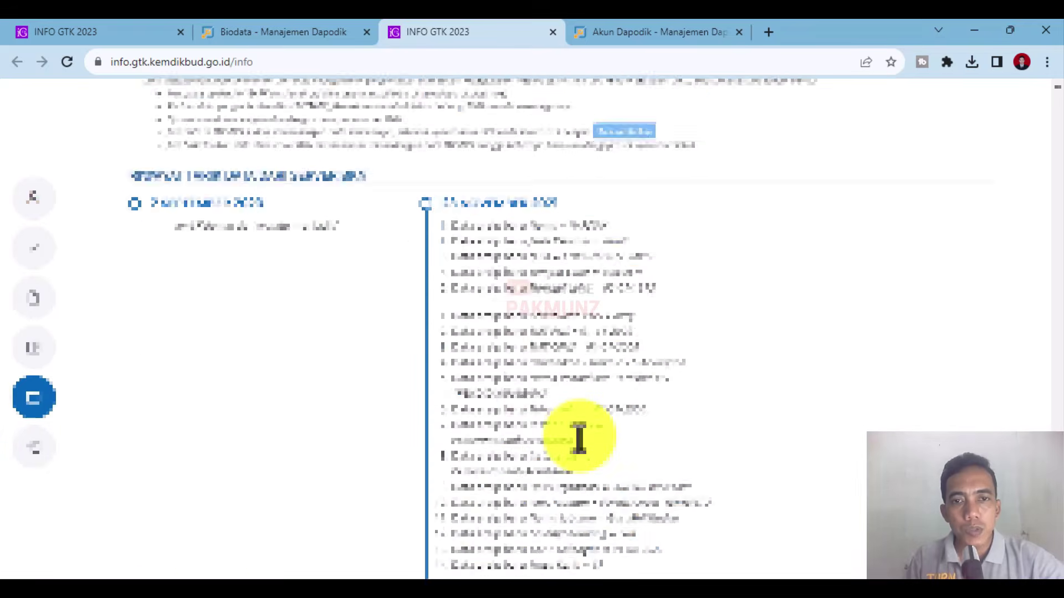
scroll(579, 440, "up", 10)
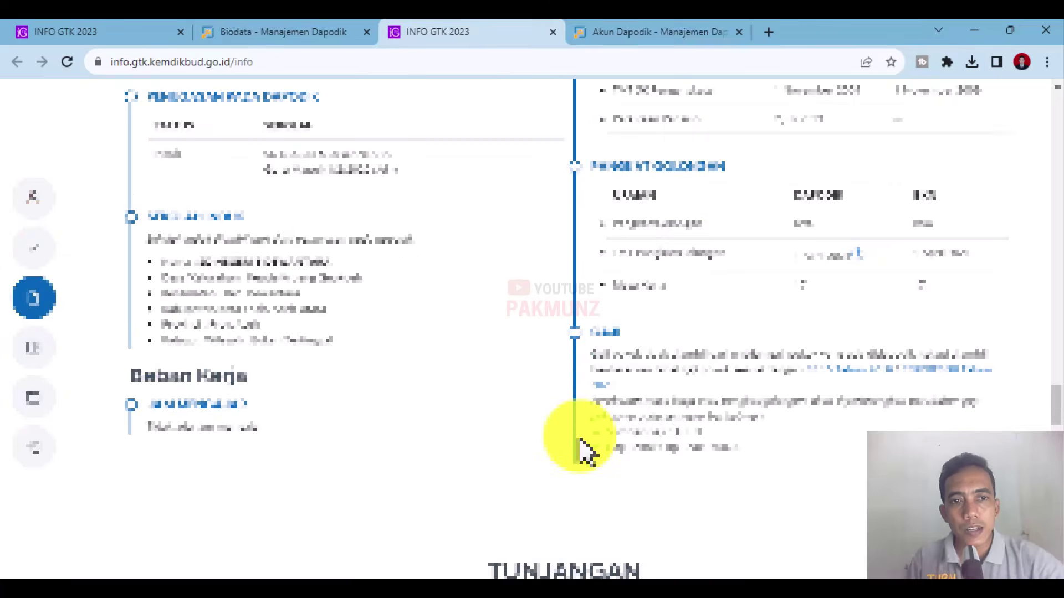
scroll(582, 446, "down", 15)
scroll(578, 434, "down", 3)
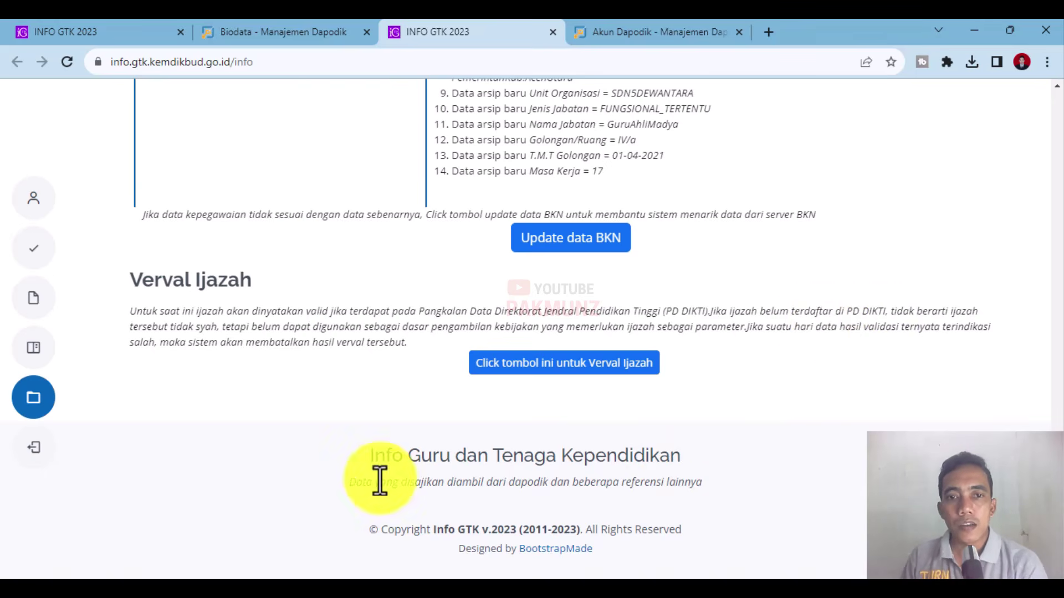
left_click_drag(542, 329, 789, 327)
left_click(787, 378)
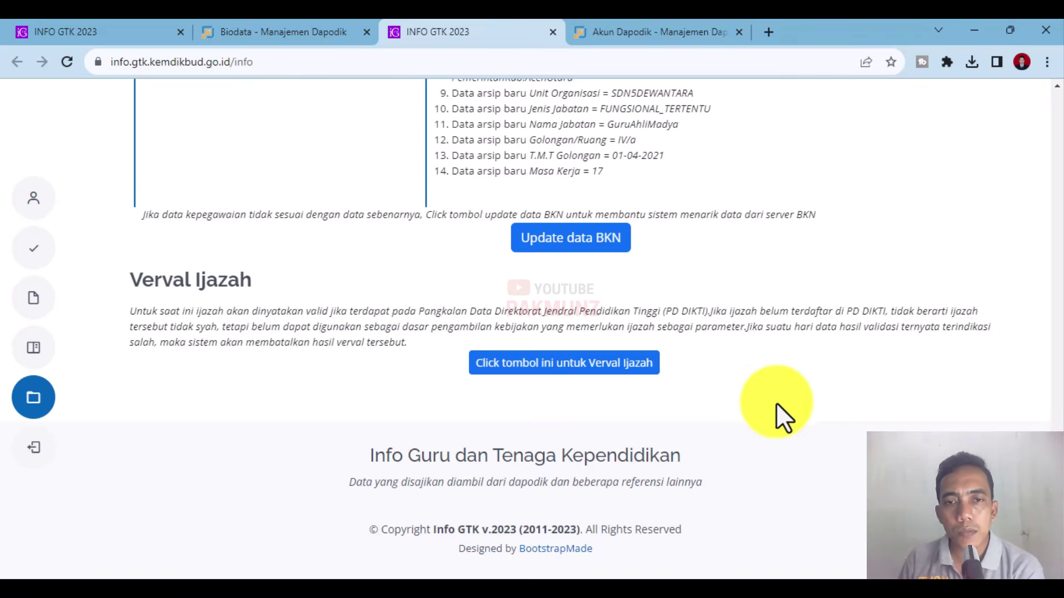
Paste IAIN Ar-raniry, Pendidikan Agama Islam, the NIM and diploma number, then run Cek Data Ijazah
left_click(623, 365)
left_click(509, 351)
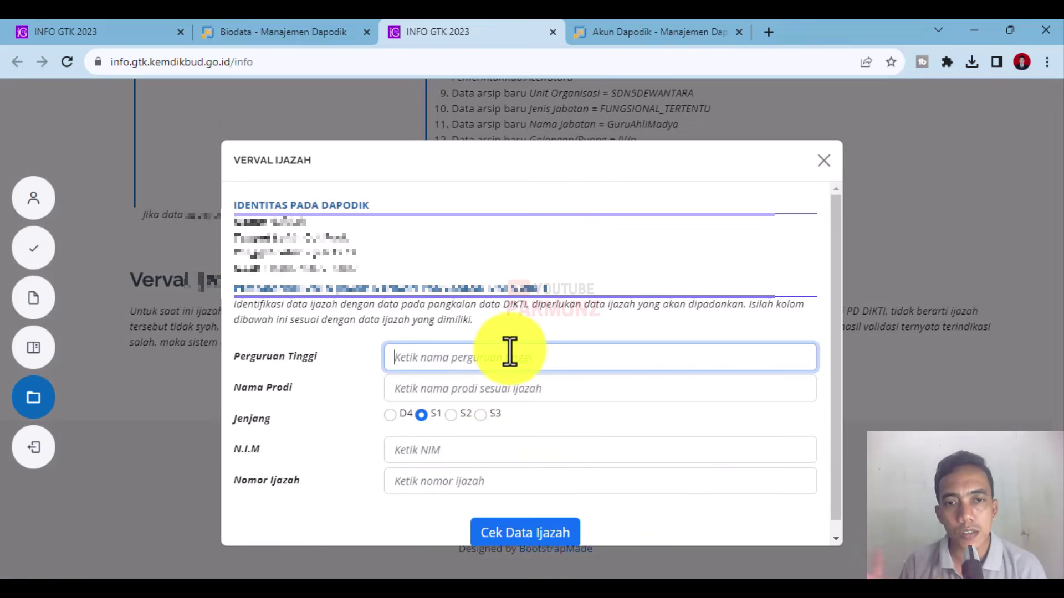
type("IAIN Ar-raniry")
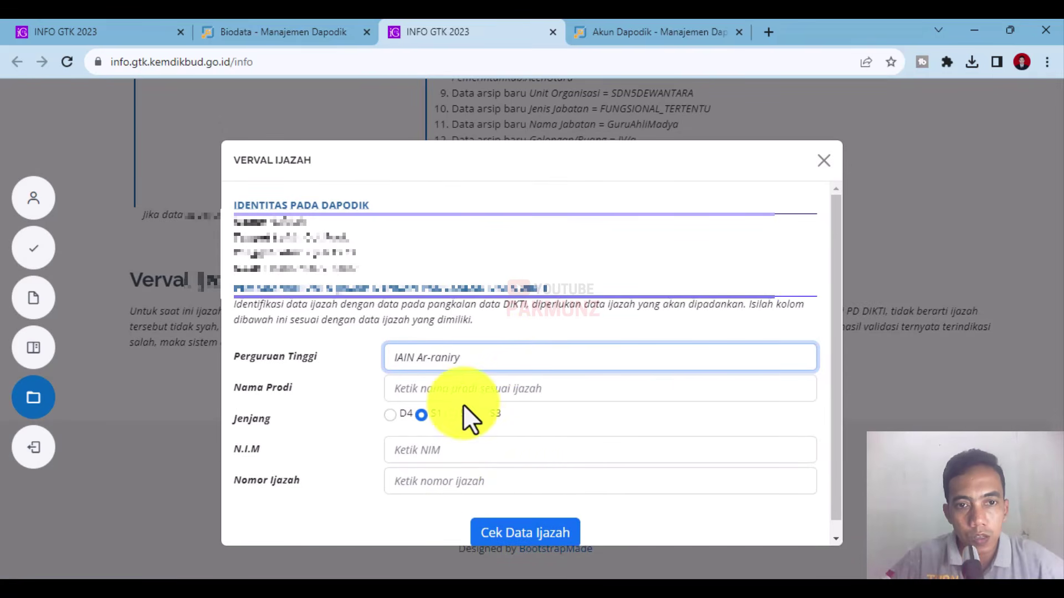
left_click(447, 388)
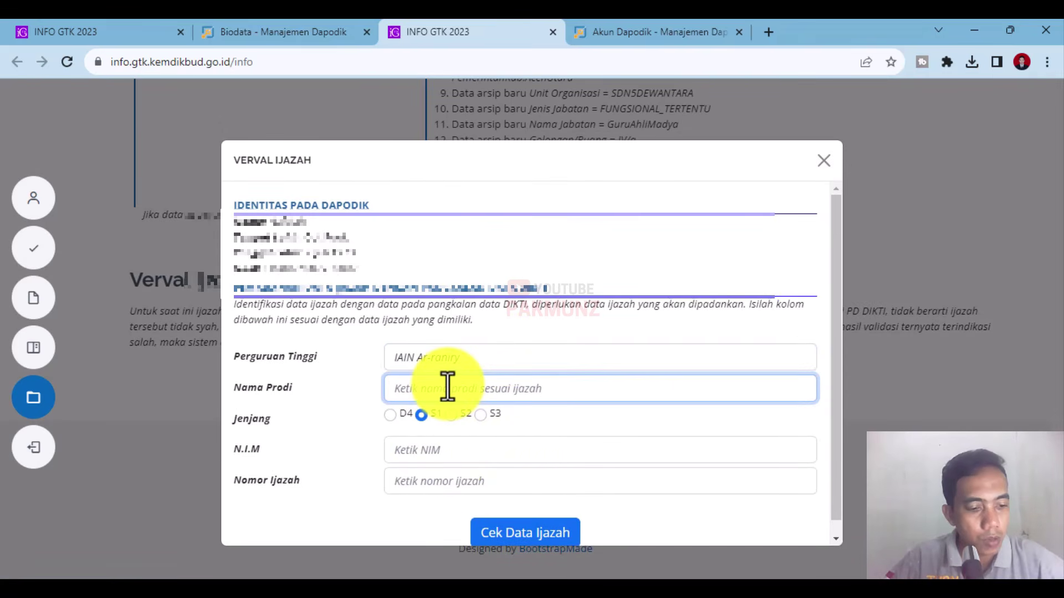
type("Pendidikan  Agama Islam")
left_click(593, 454)
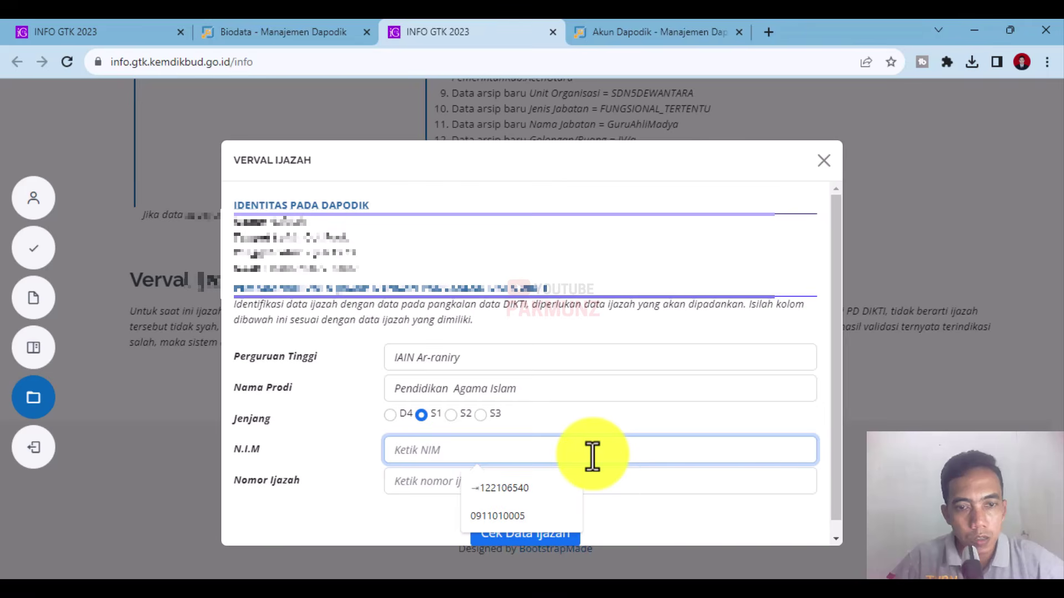
key("ctrl+v")
left_click(557, 482)
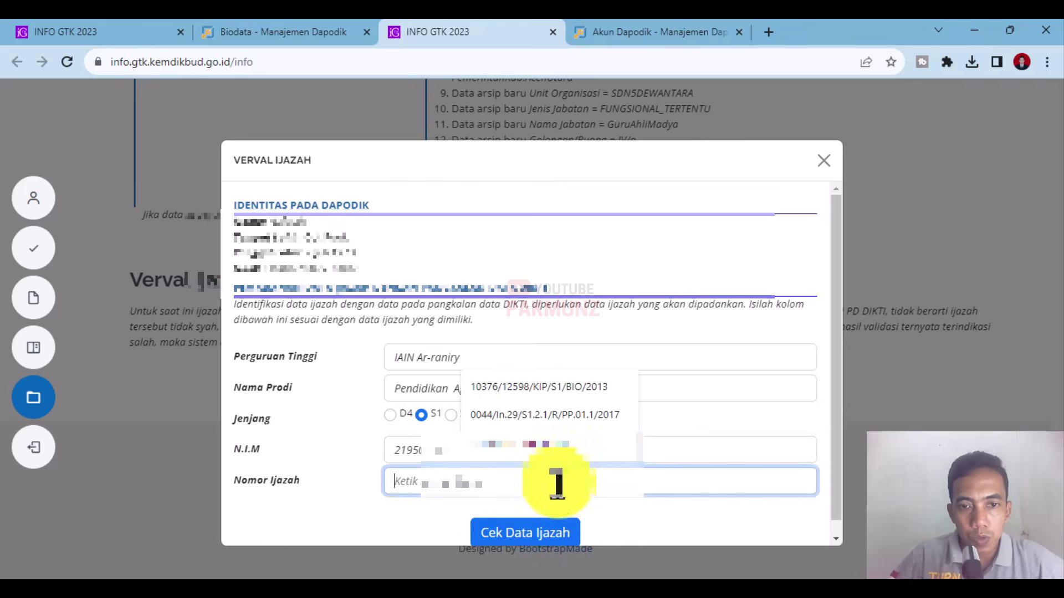
key("ctrl+v")
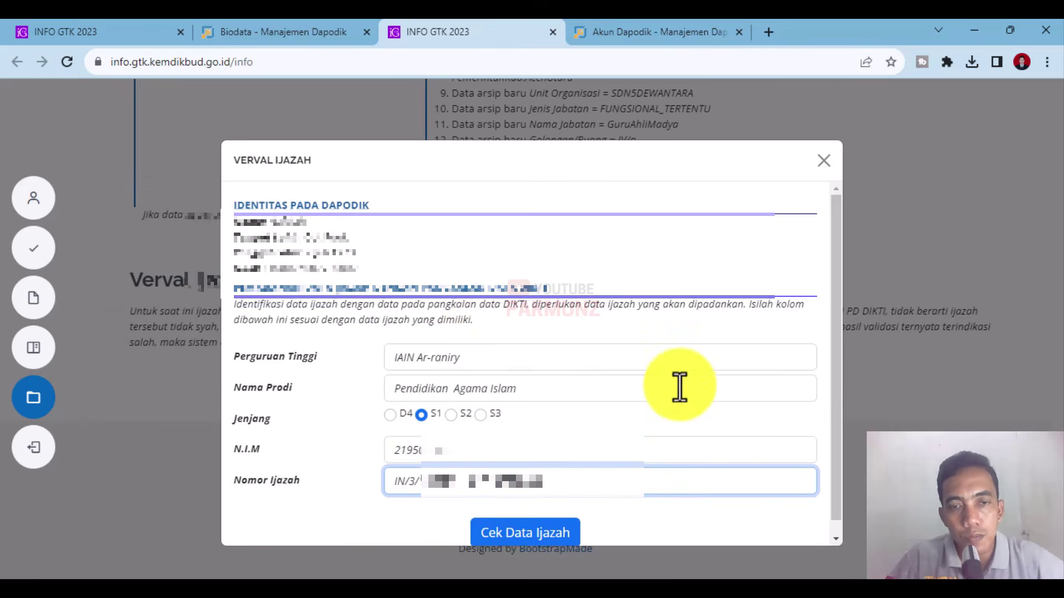
scroll(633, 338, "down", 1)
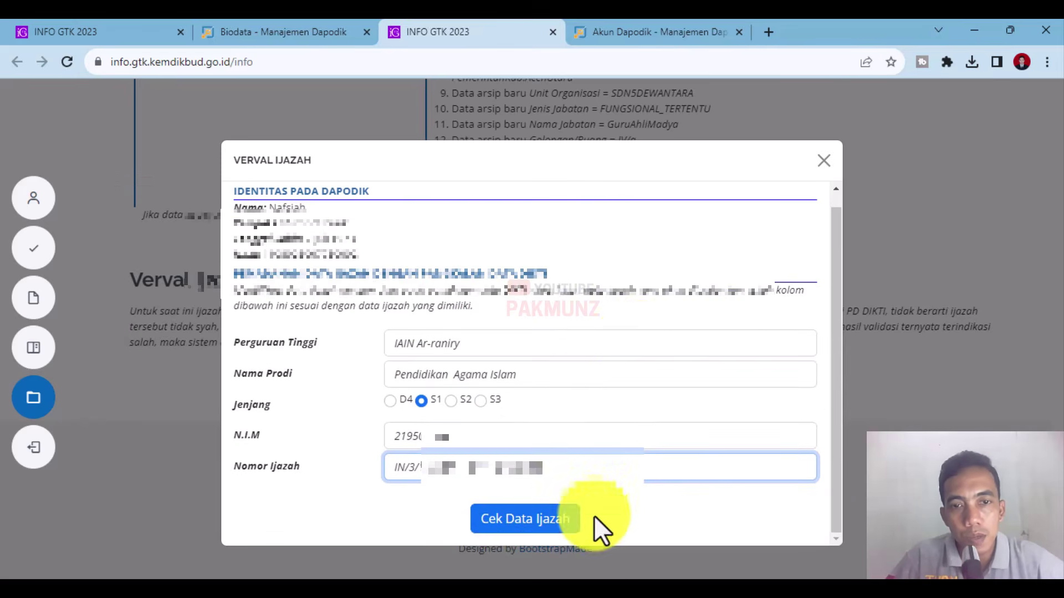
left_click(558, 521)
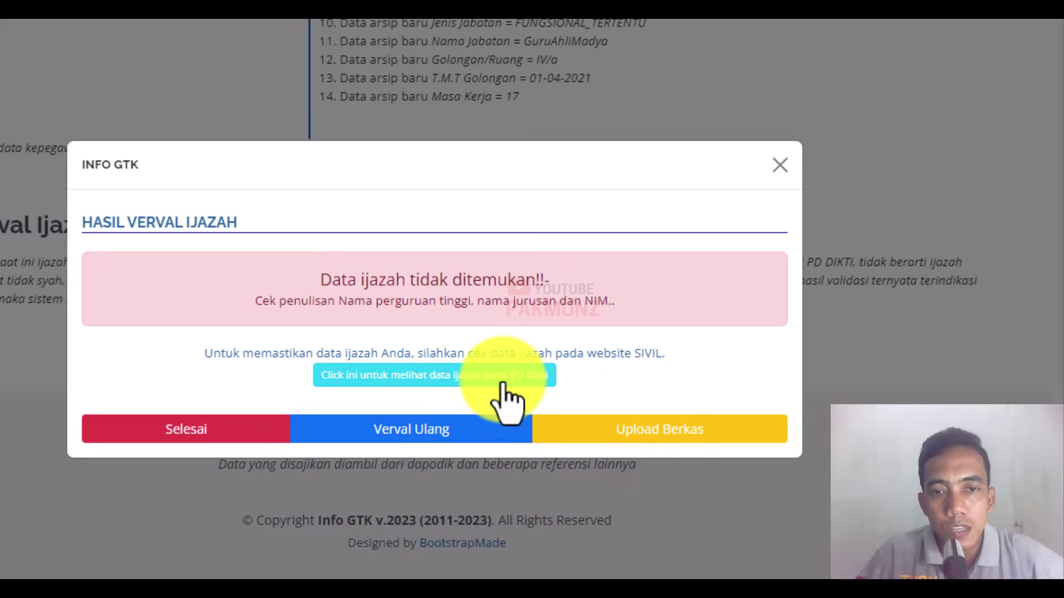
Open the diploma lookup on the SIVIL site from the HASIL VERVAL IJAZAH dialog
left_click(403, 377)
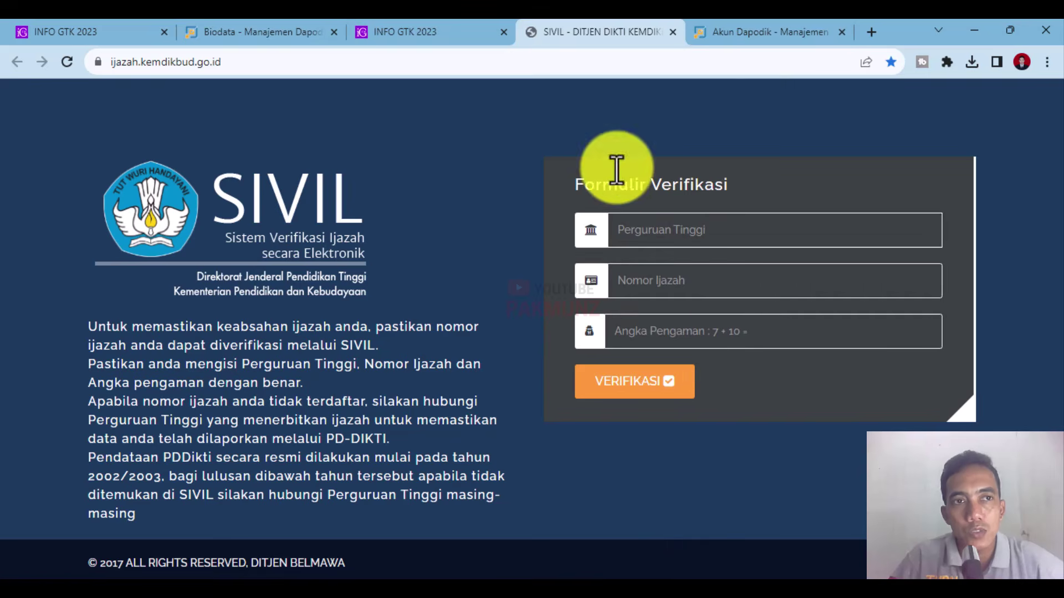
Open the PDDikti site in a tab by entering 'pa' in the address bar
left_click(772, 33)
left_click(741, 64)
type("p")
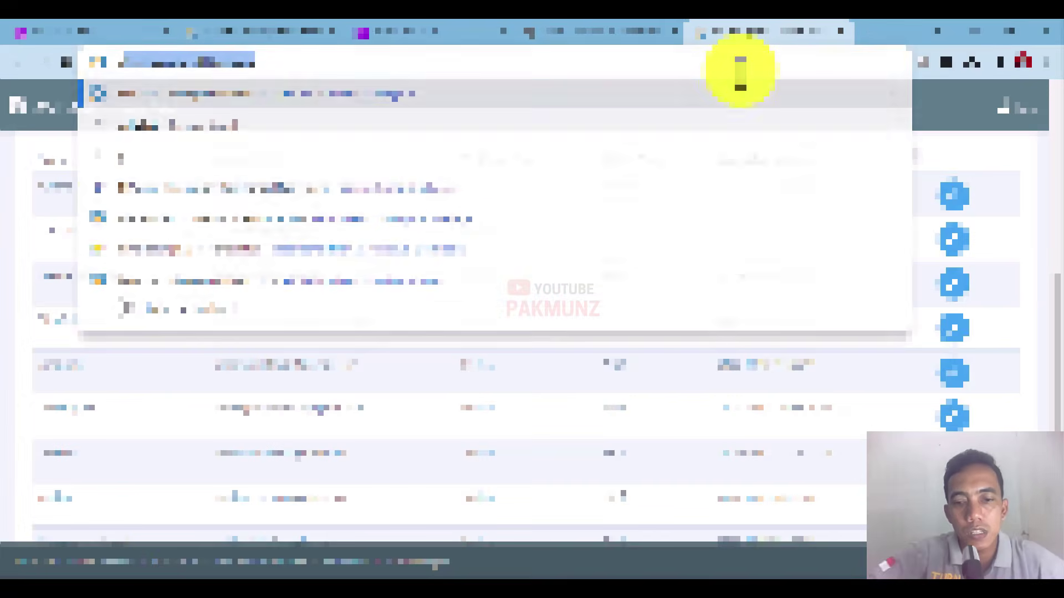
type("a")
key("Return")
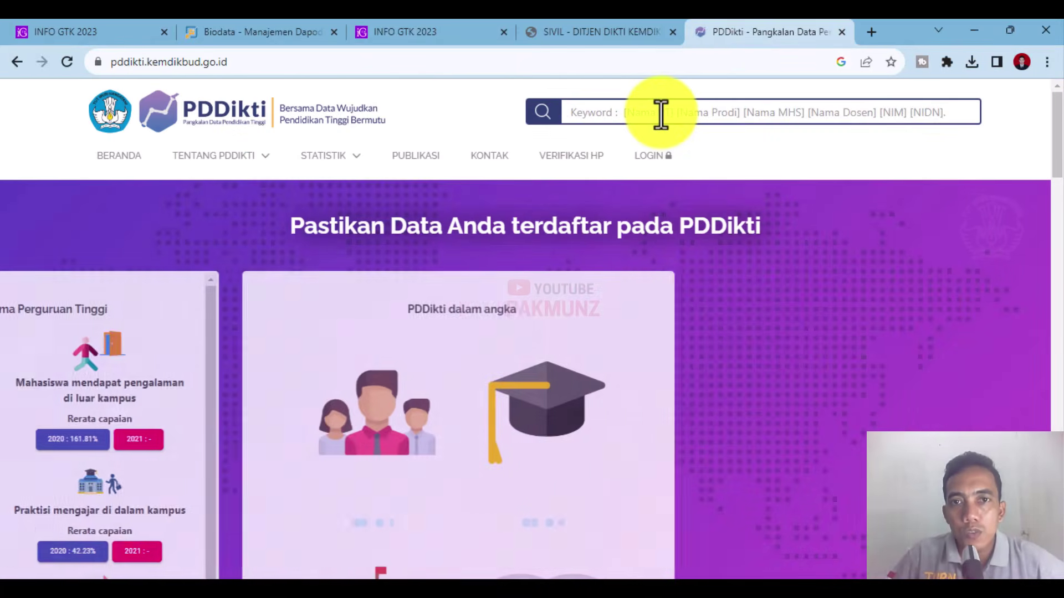
Cycle through the SIVIL and PDDikti tabs and settle back on the Info GTK diploma result
left_click(598, 26)
left_click(767, 29)
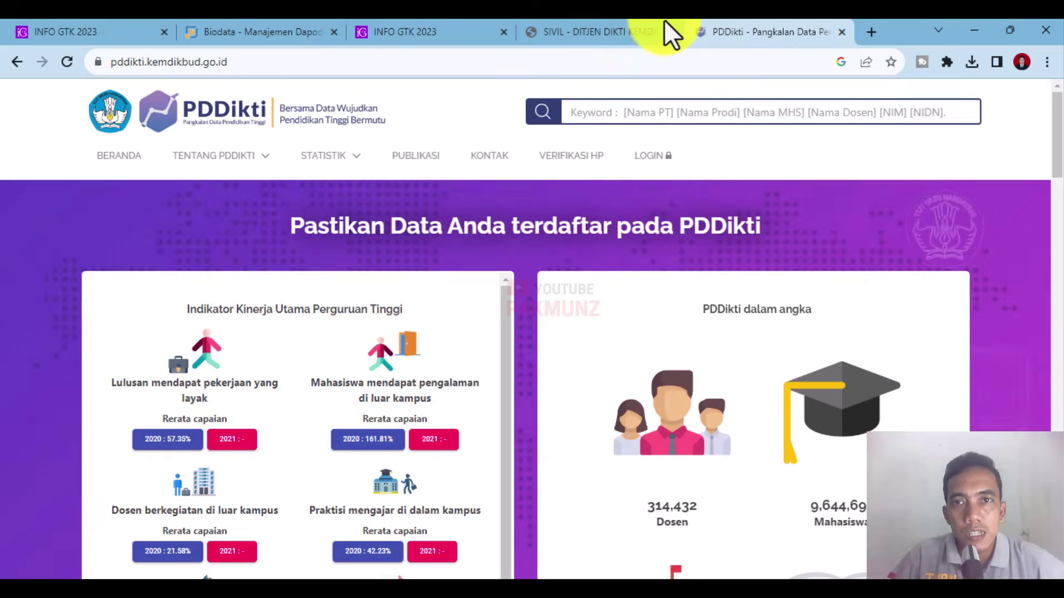
left_click(664, 25)
left_click(424, 22)
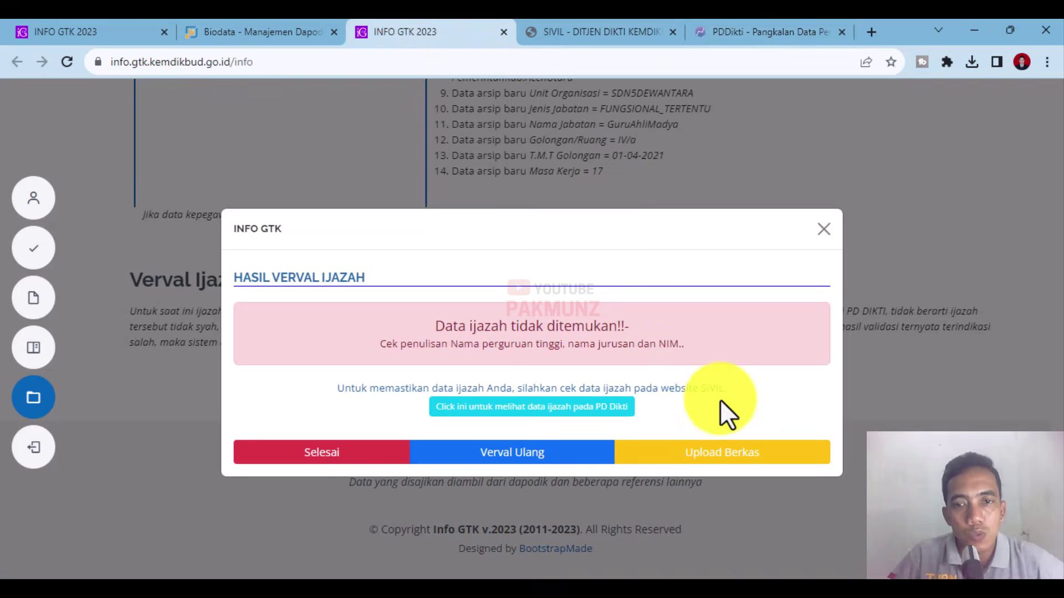
left_click(708, 28)
left_click(598, 31)
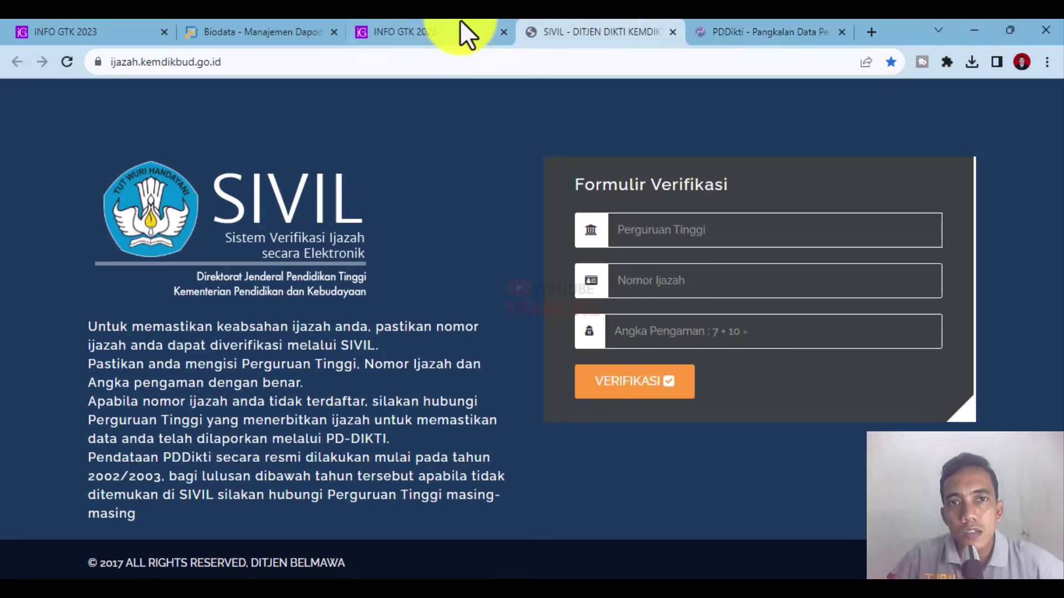
left_click(461, 24)
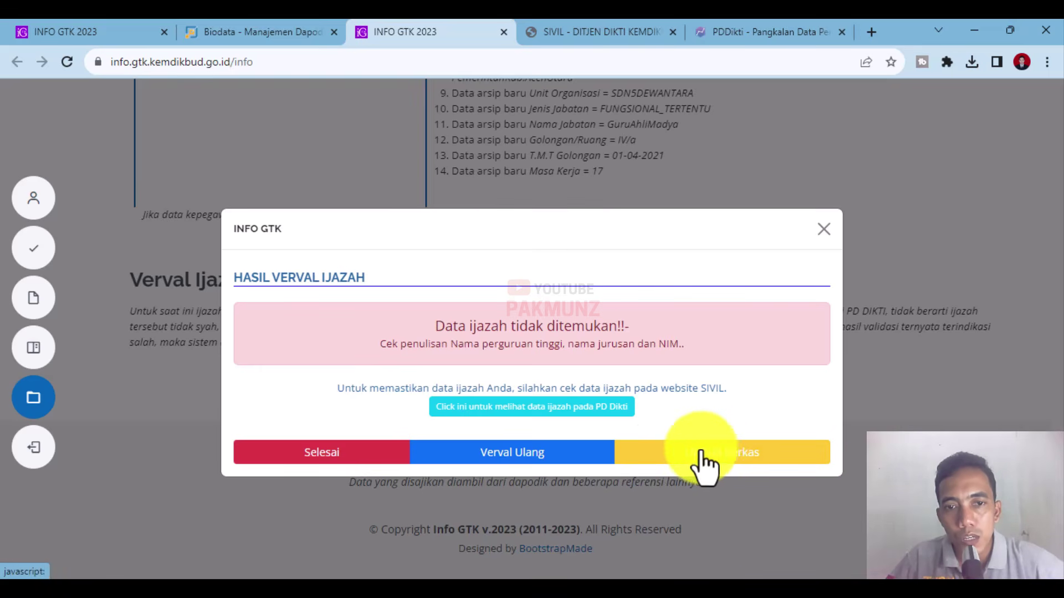
Choose Upload Berkas in the HASIL VERVAL IJAZAH dialog to verify by scanned file
left_click(742, 468)
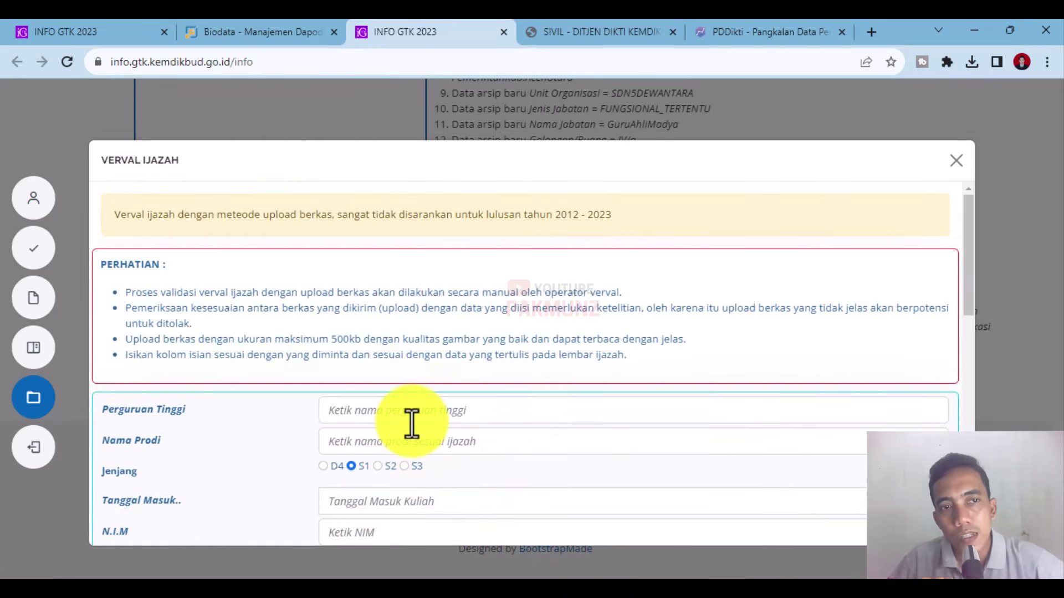
Highlight the 'tahun 2012 - 2023' year range in the yellow upload-method warning
left_click_drag(114, 216, 631, 232)
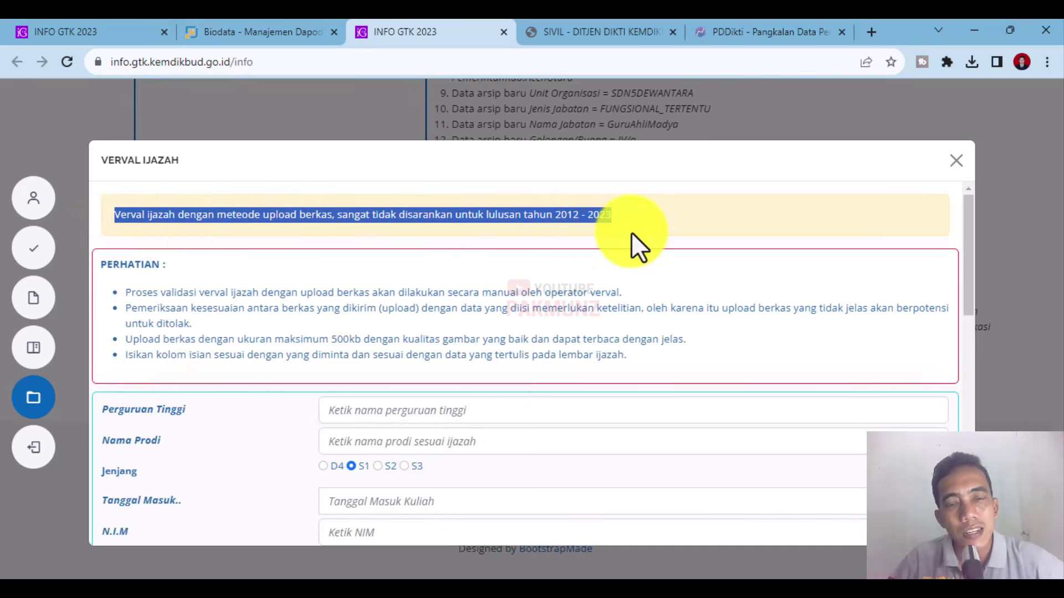
left_click(644, 219)
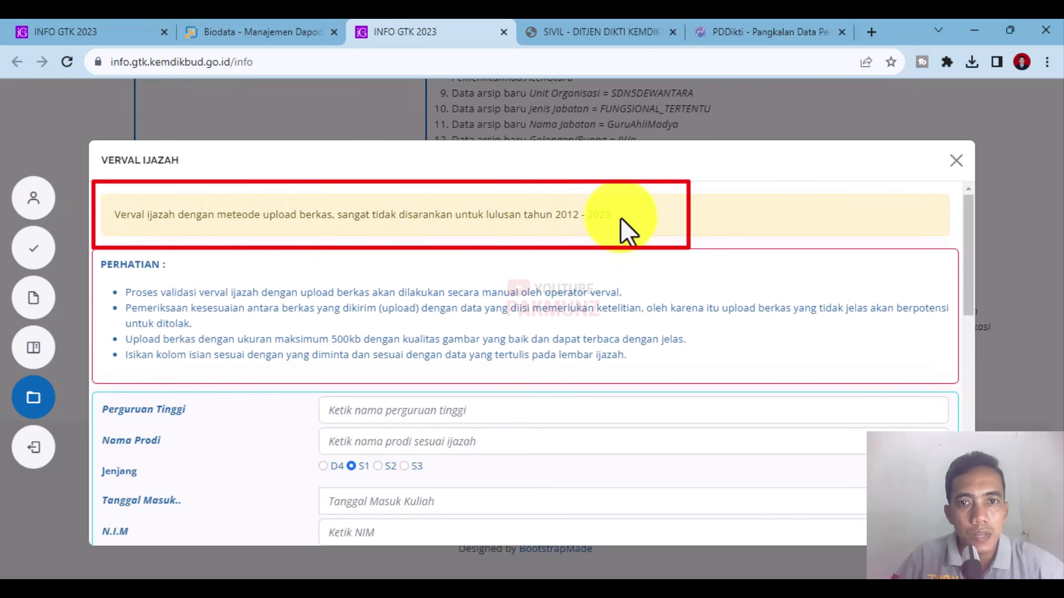
left_click_drag(620, 217, 539, 216)
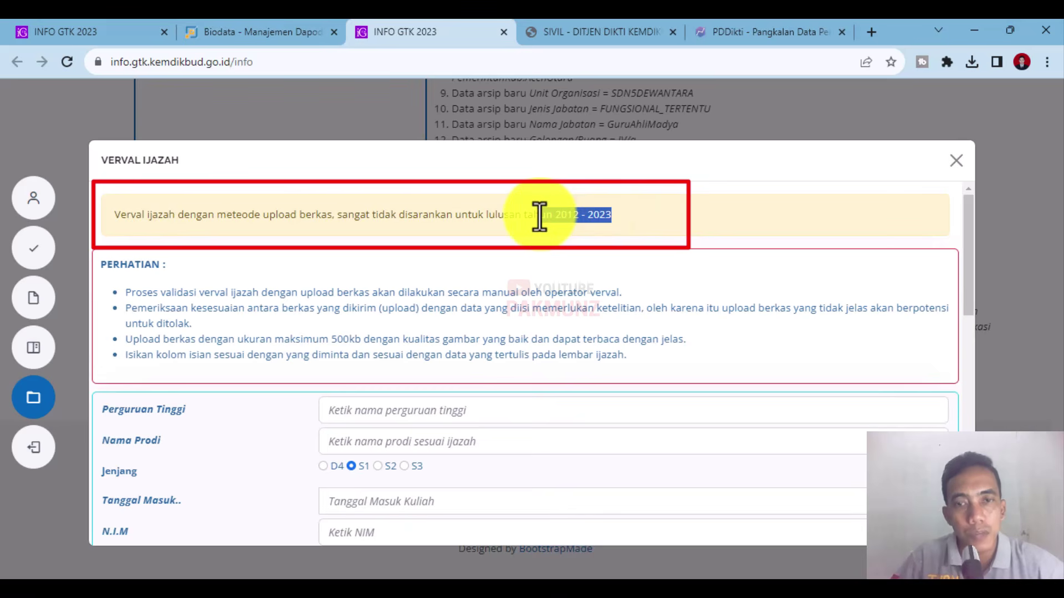
left_click(643, 217)
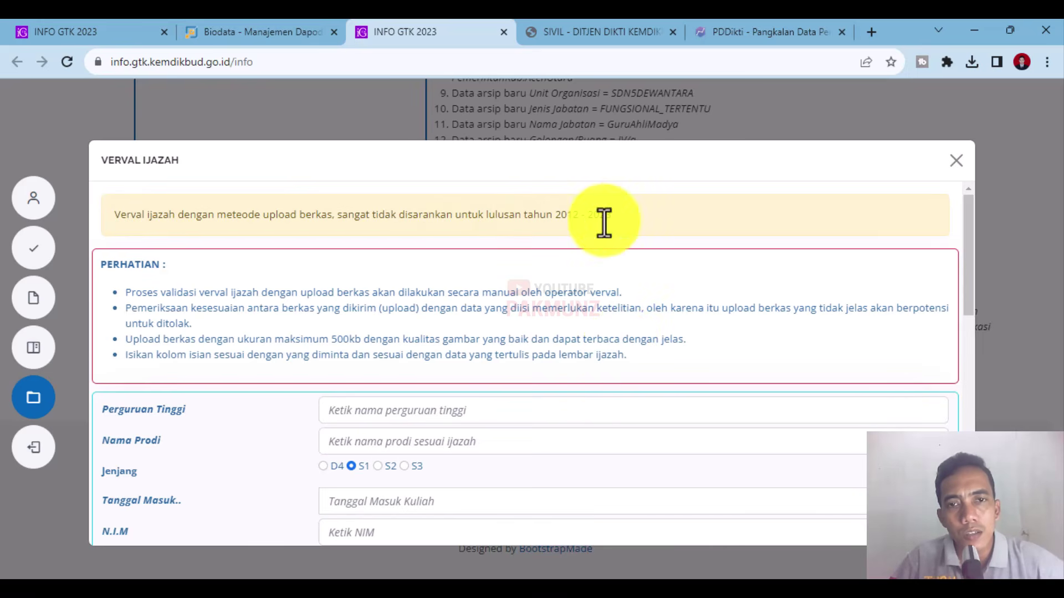
left_click_drag(618, 217, 519, 217)
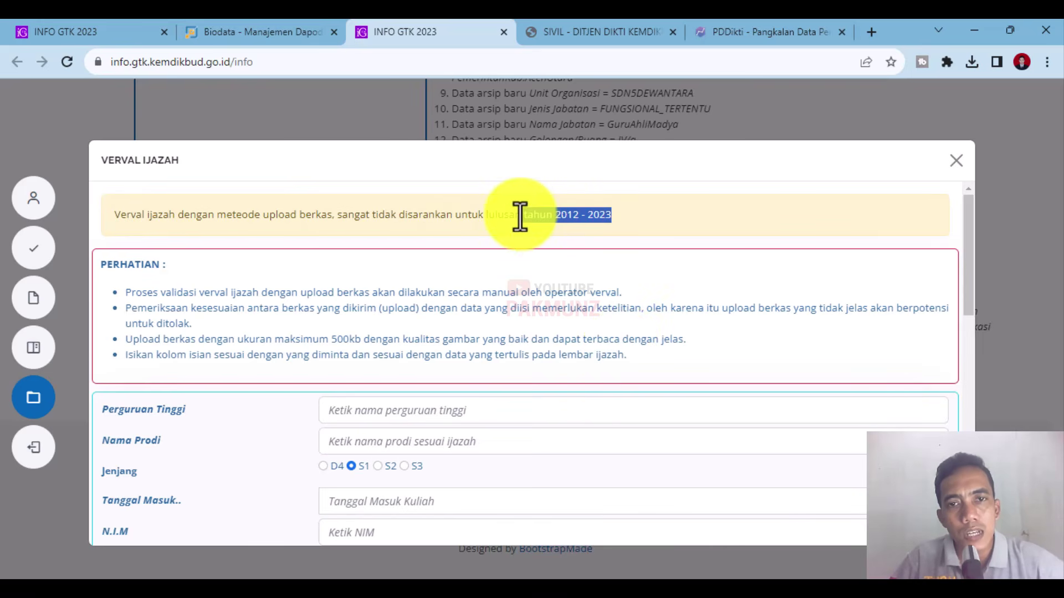
left_click(670, 229)
left_click_drag(552, 217, 591, 227)
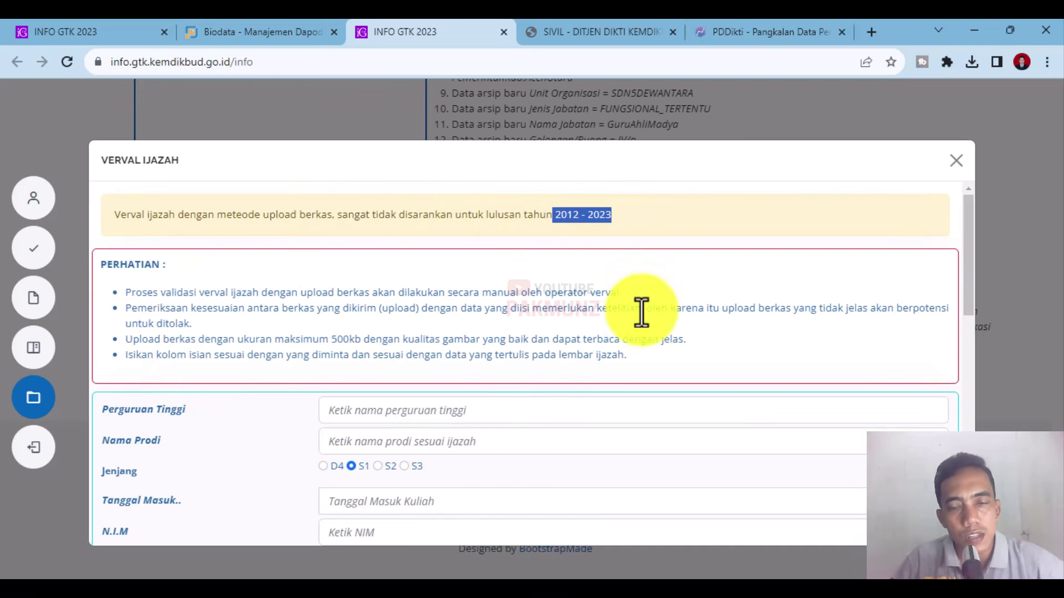
left_click(388, 290)
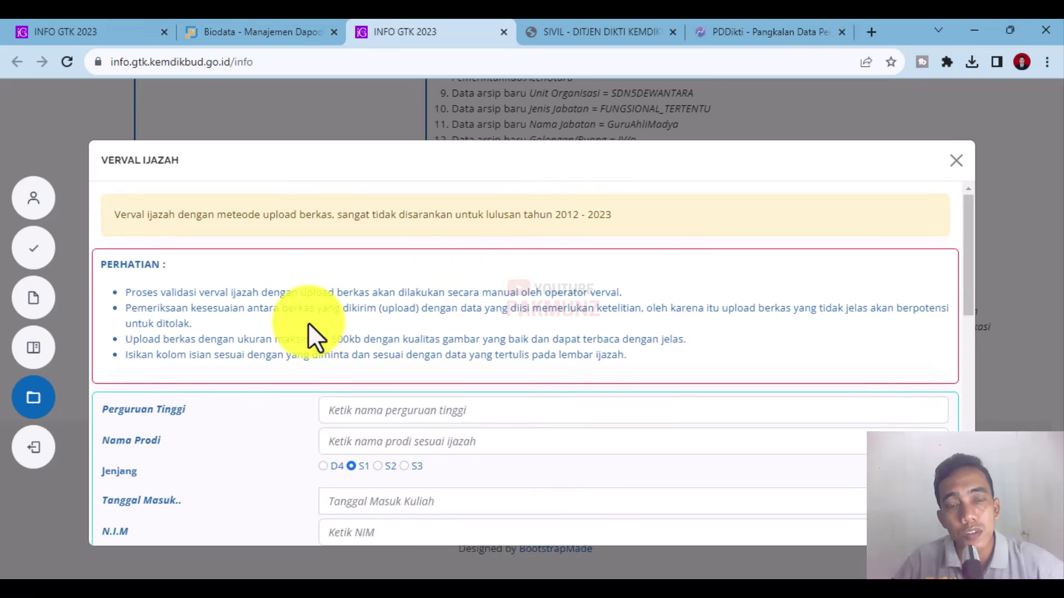
Pass through the PDDikti and SIVIL tabs and return to the Info GTK upload form
left_click(718, 28)
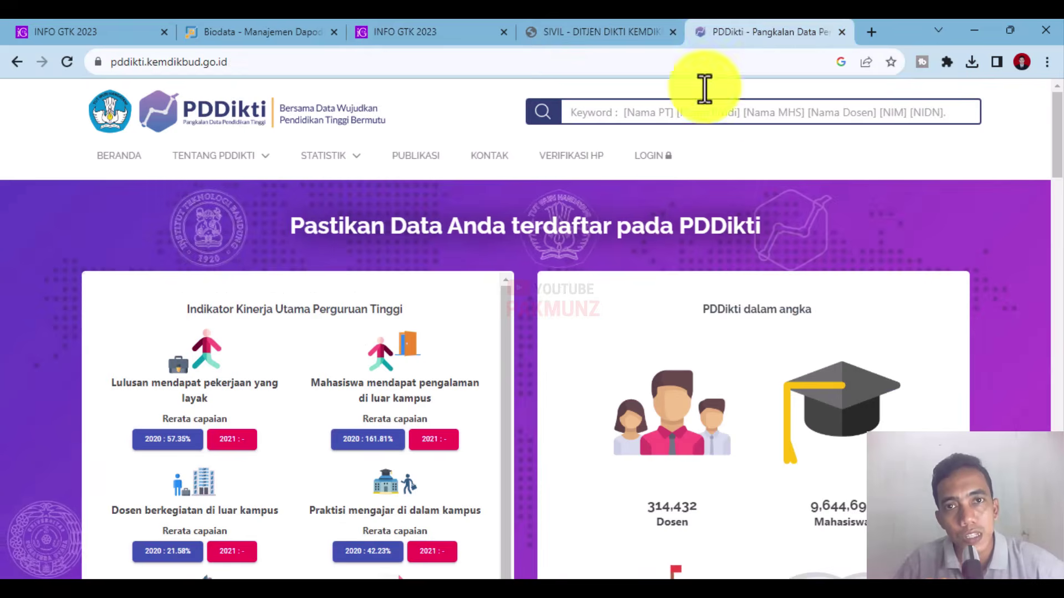
left_click(585, 28)
left_click(474, 31)
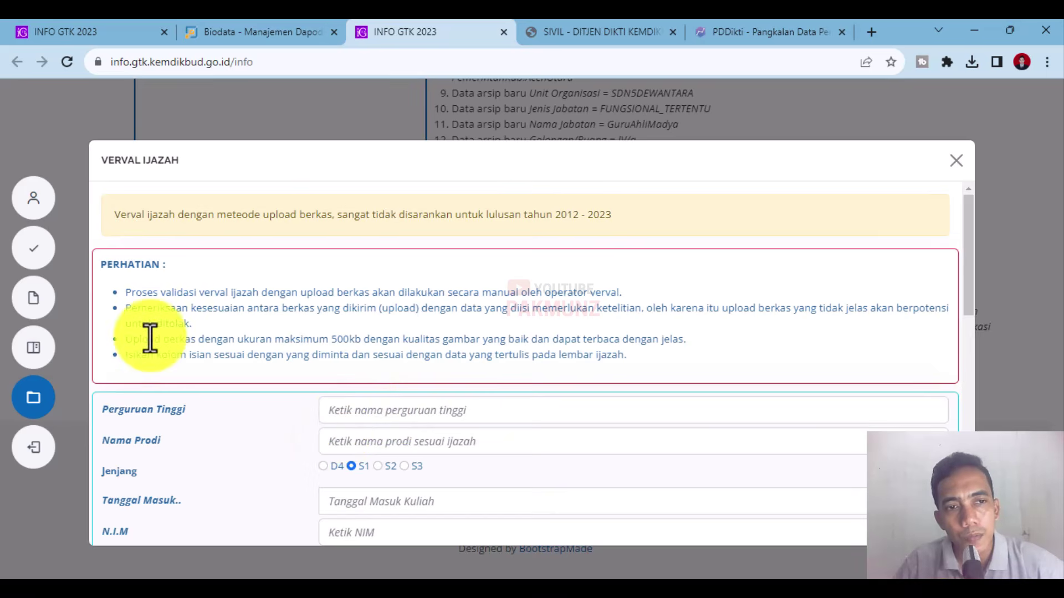
Highlight each PERHATIAN note in turn, including the 500kb size limit and diploma-matching note
left_click_drag(126, 294, 660, 308)
left_click(654, 295)
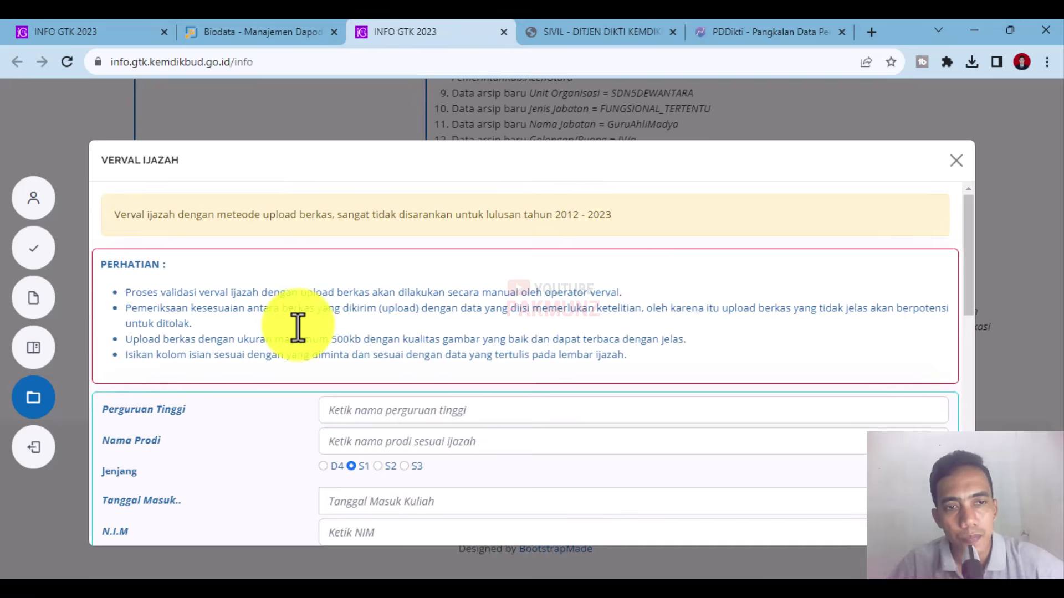
left_click_drag(124, 308, 731, 320)
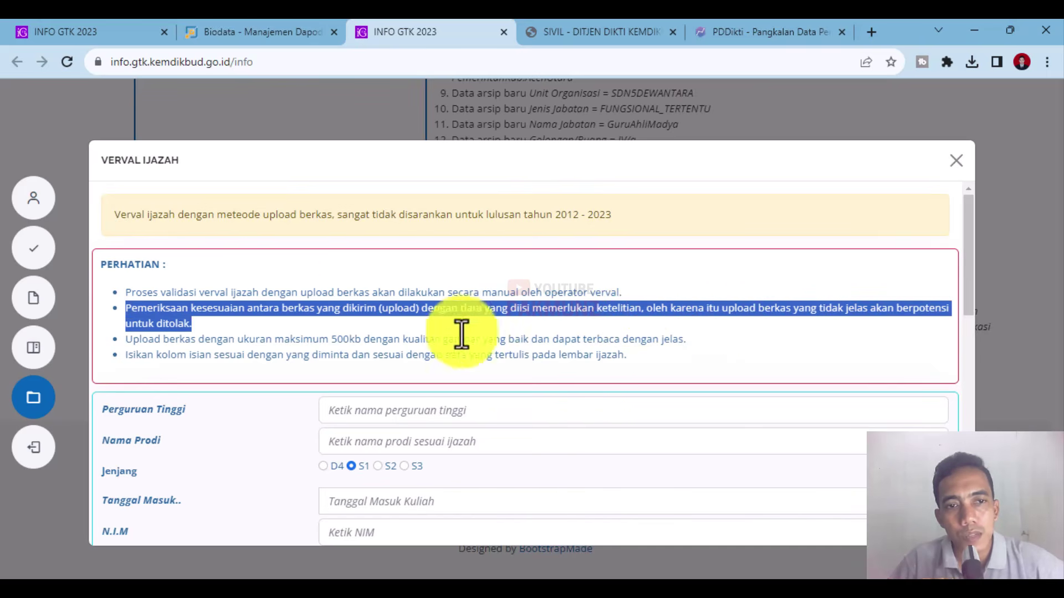
left_click(266, 320)
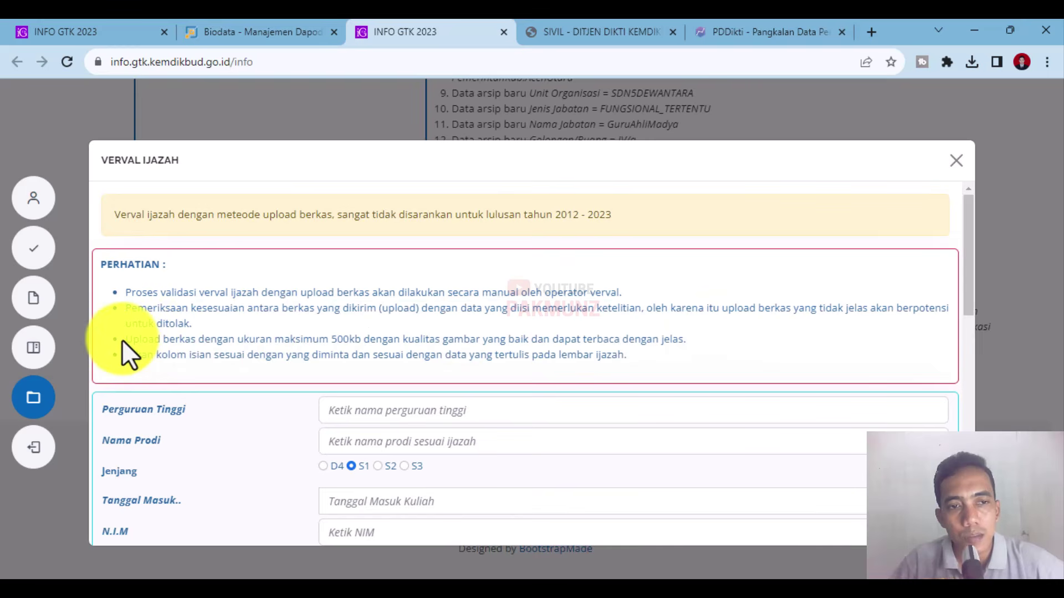
left_click_drag(123, 340, 372, 342)
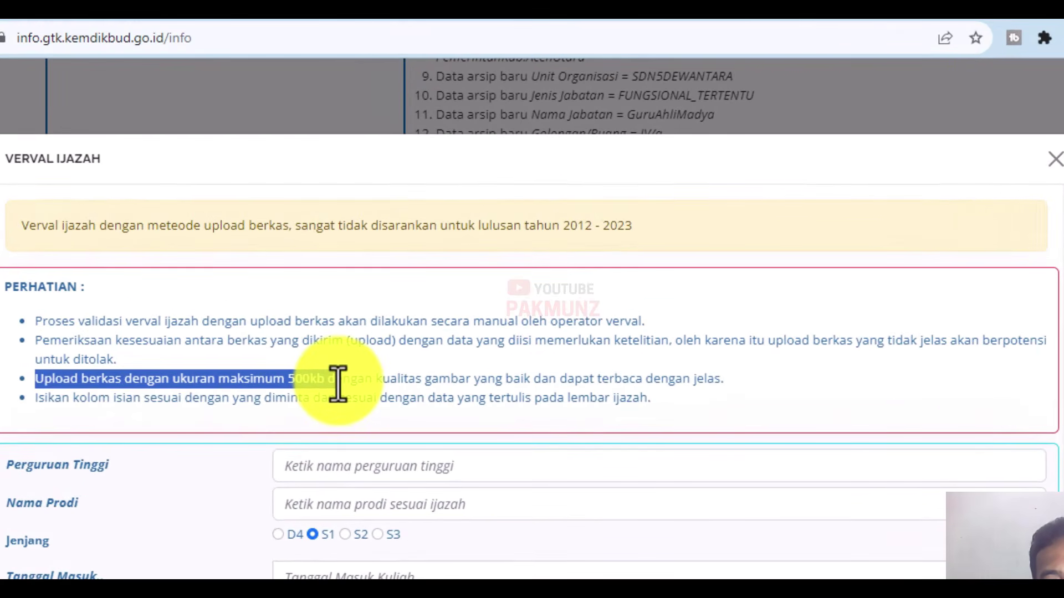
left_click_drag(338, 384, 402, 385)
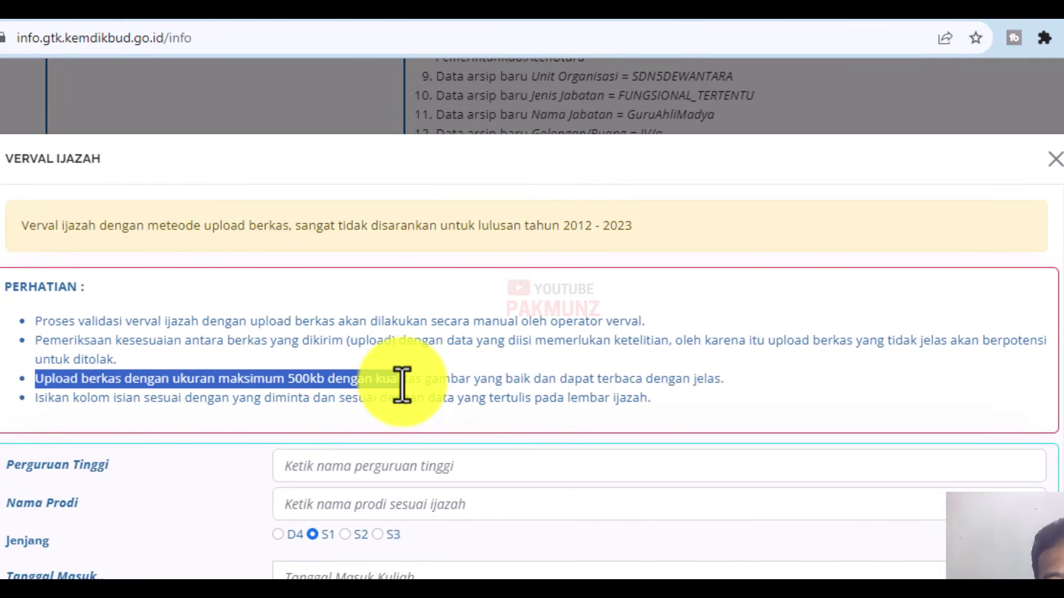
left_click_drag(402, 385, 726, 413)
left_click(705, 410)
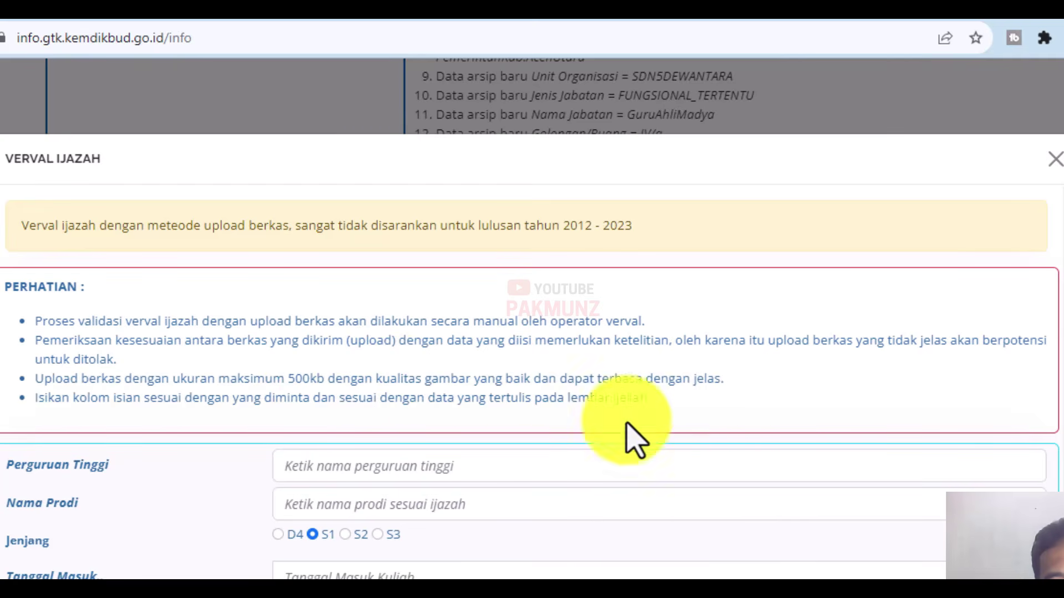
left_click_drag(35, 399, 689, 408)
left_click(696, 423)
Search 'ranyiry' in Perguruan Tinggi and choose IAIN Ar-raniry
scroll(541, 397, "down", 2)
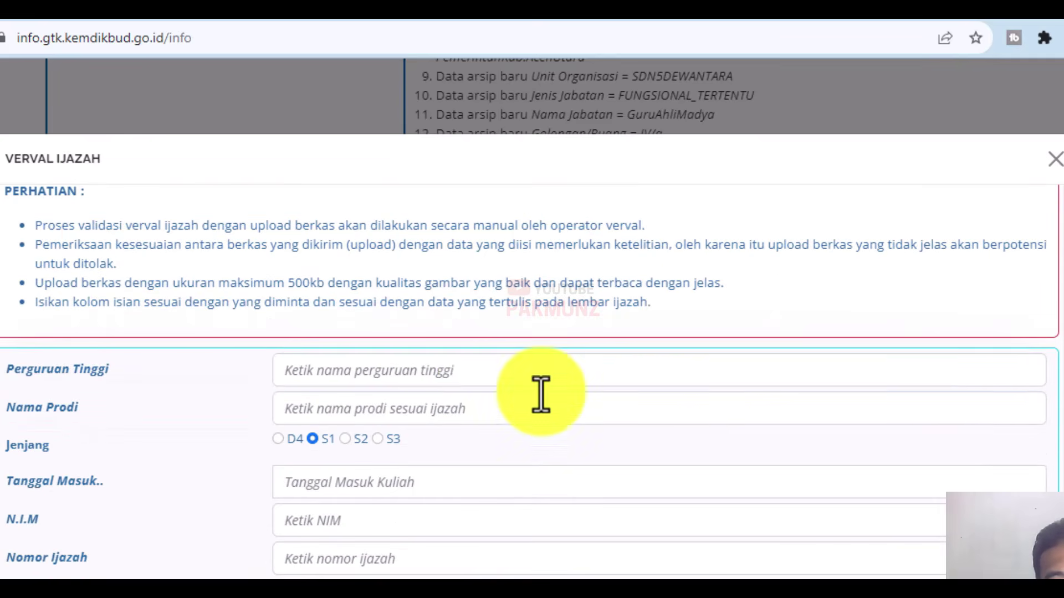
left_click(482, 371)
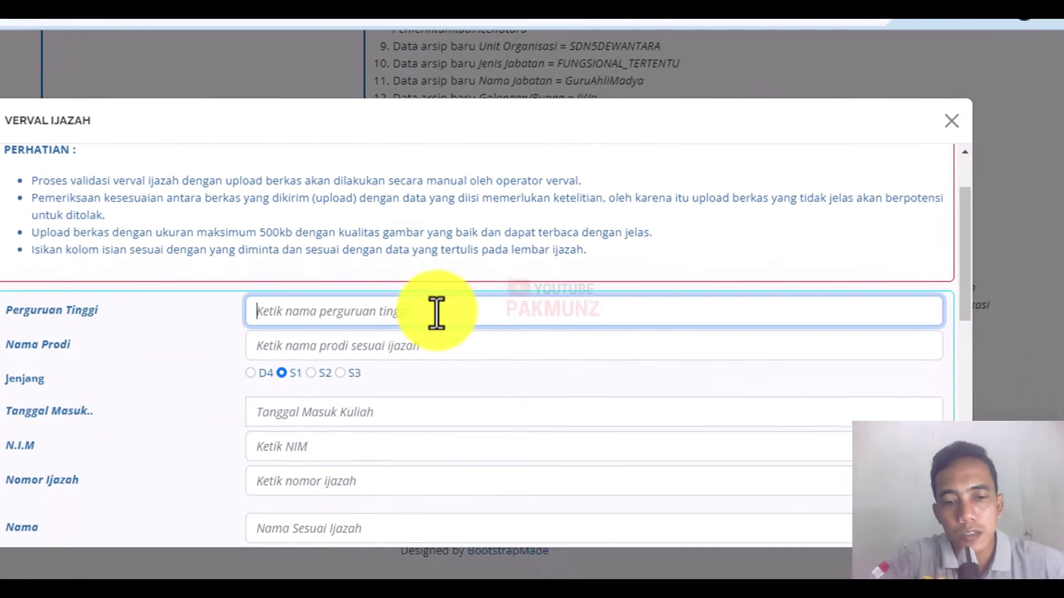
type("ra")
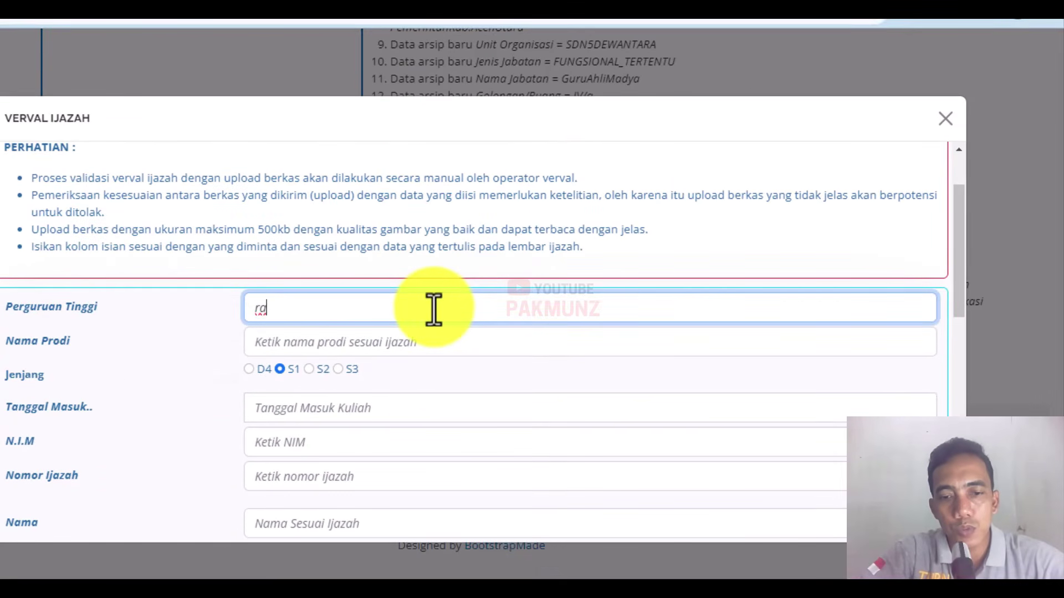
type("ny")
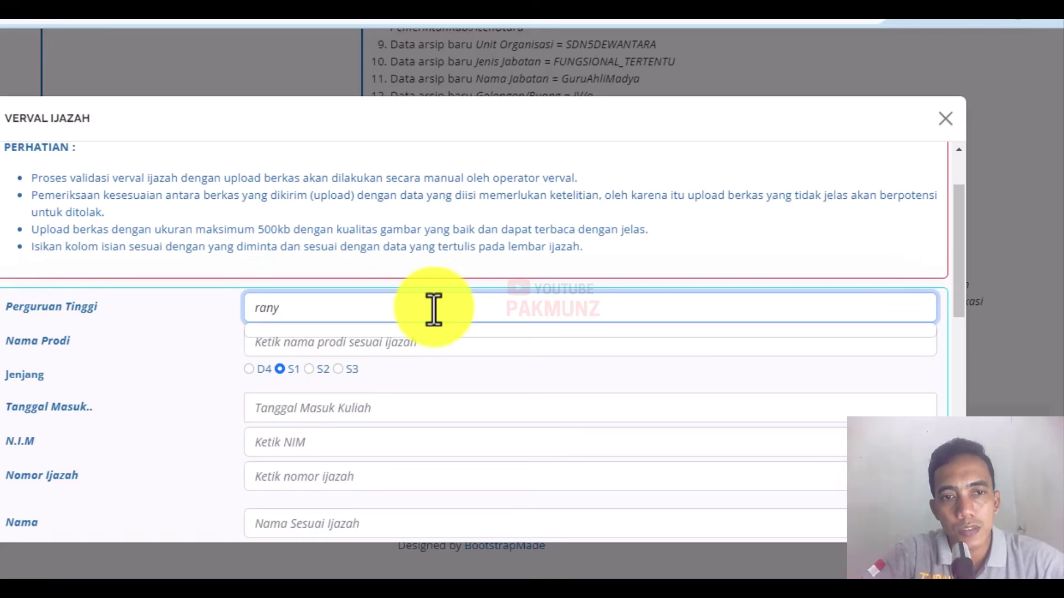
key("BackSpace")
type("iry")
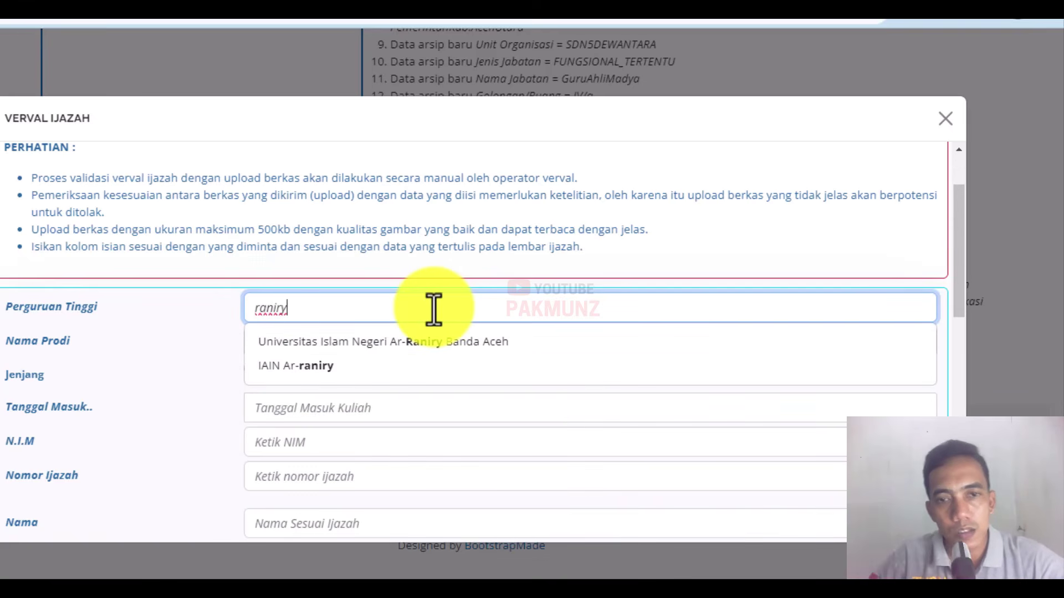
left_click(294, 368)
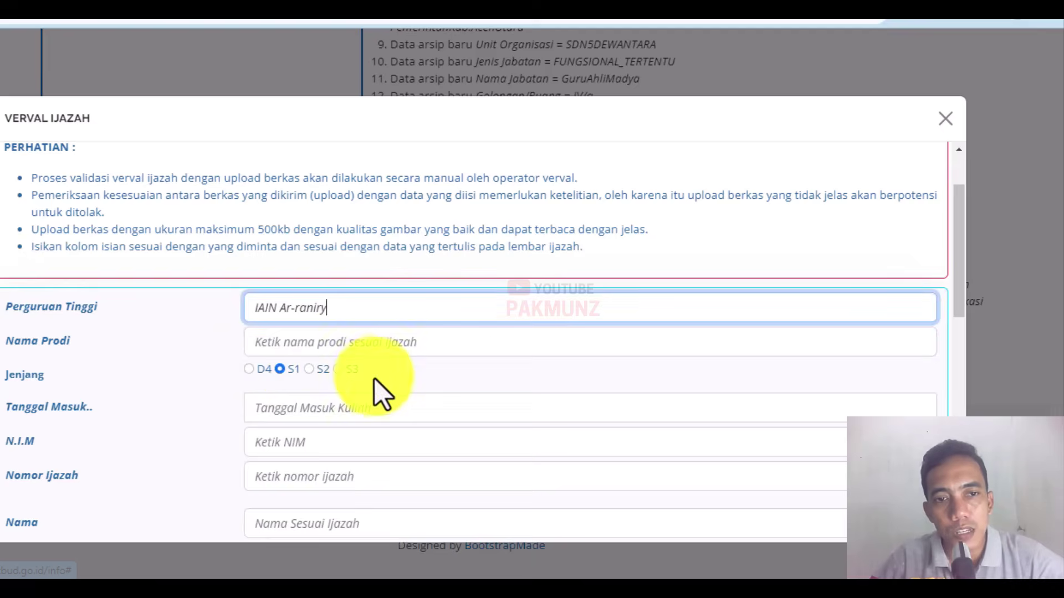
Search 'agama' in Nama Prodi and choose Pendidikan Agama Islam
left_click(358, 344)
type("agama")
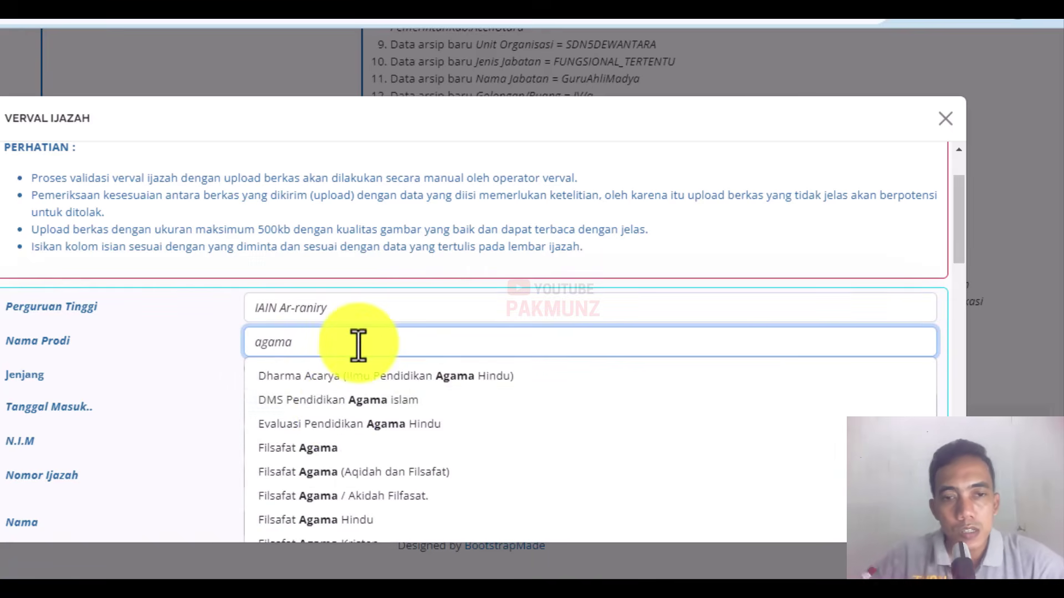
scroll(388, 432, "down", 1)
scroll(393, 424, "down", 3)
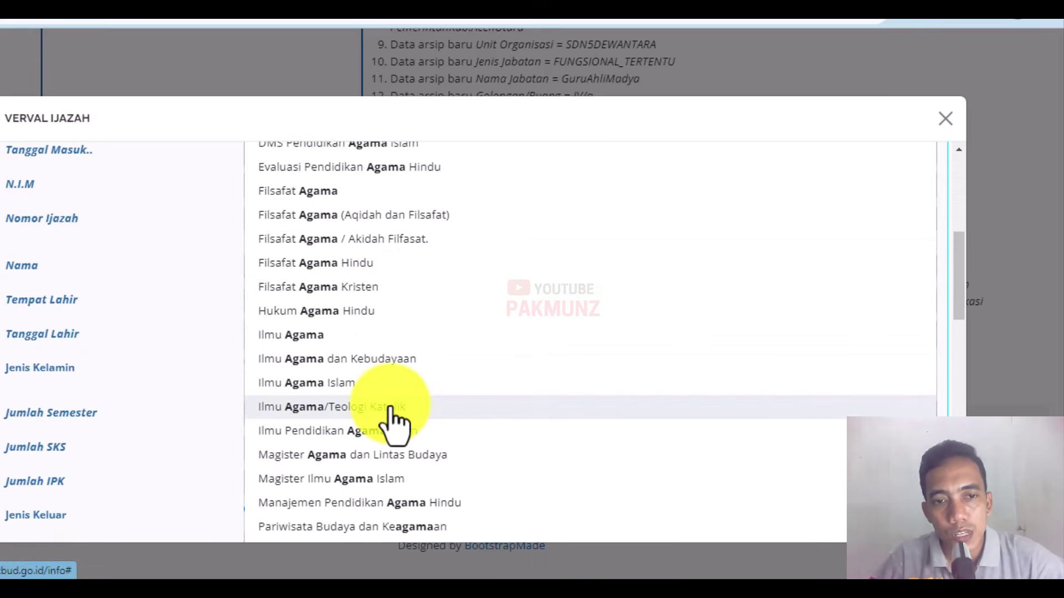
scroll(394, 424, "up", 5)
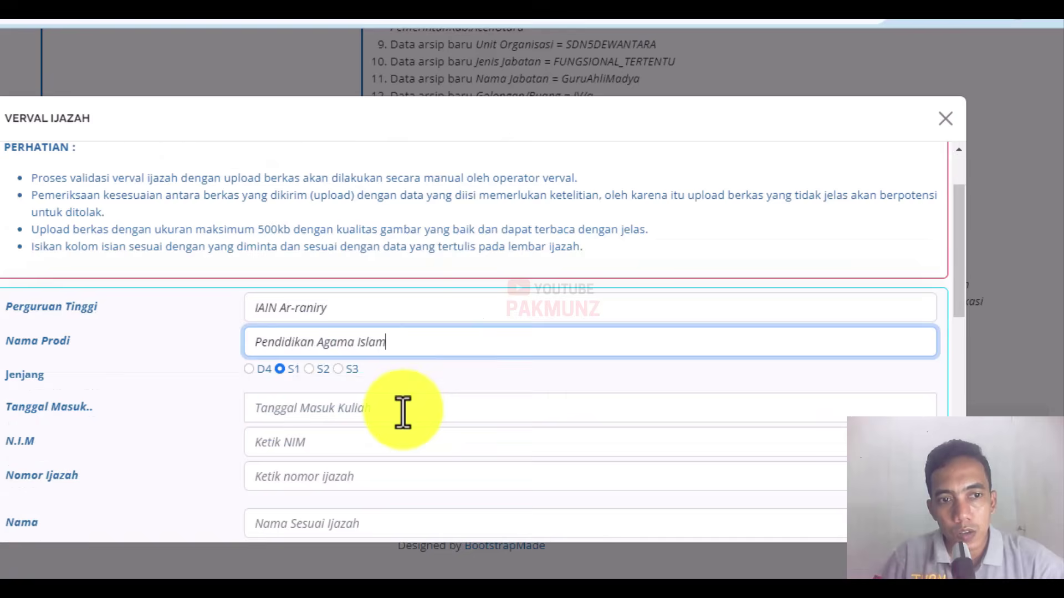
left_click(402, 410)
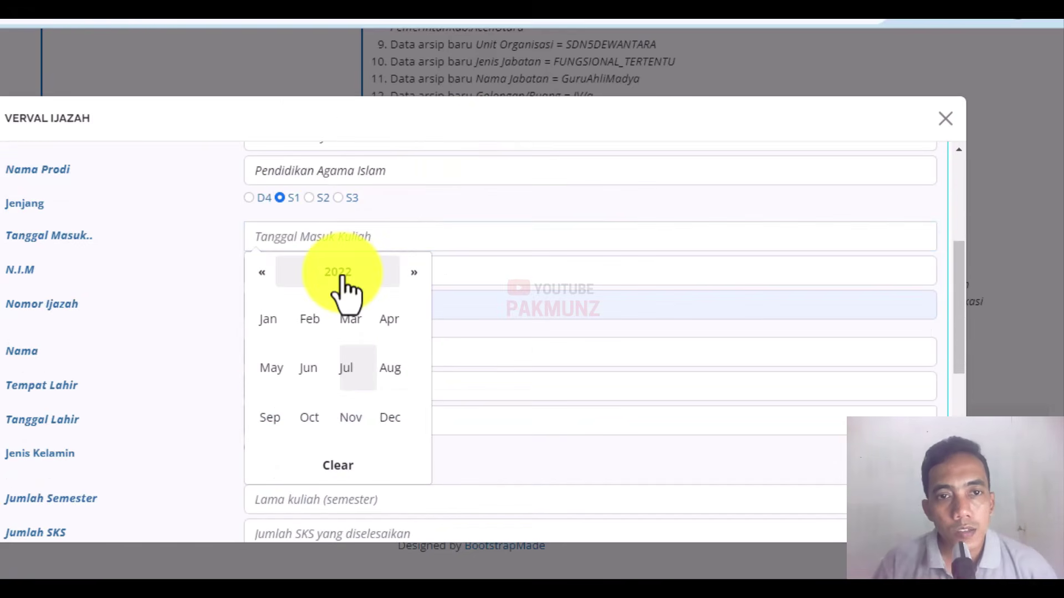
Browse the Tanggal Masuk date picker through decades and centuries, then close it unchanged
left_click(341, 275)
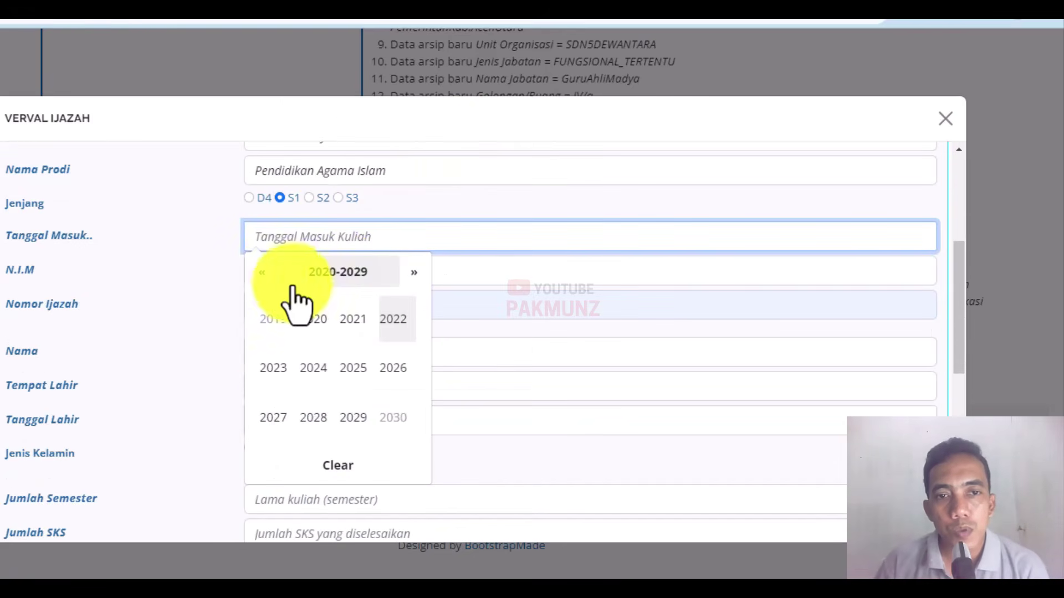
left_click(264, 273)
left_click(264, 274)
left_click(264, 273)
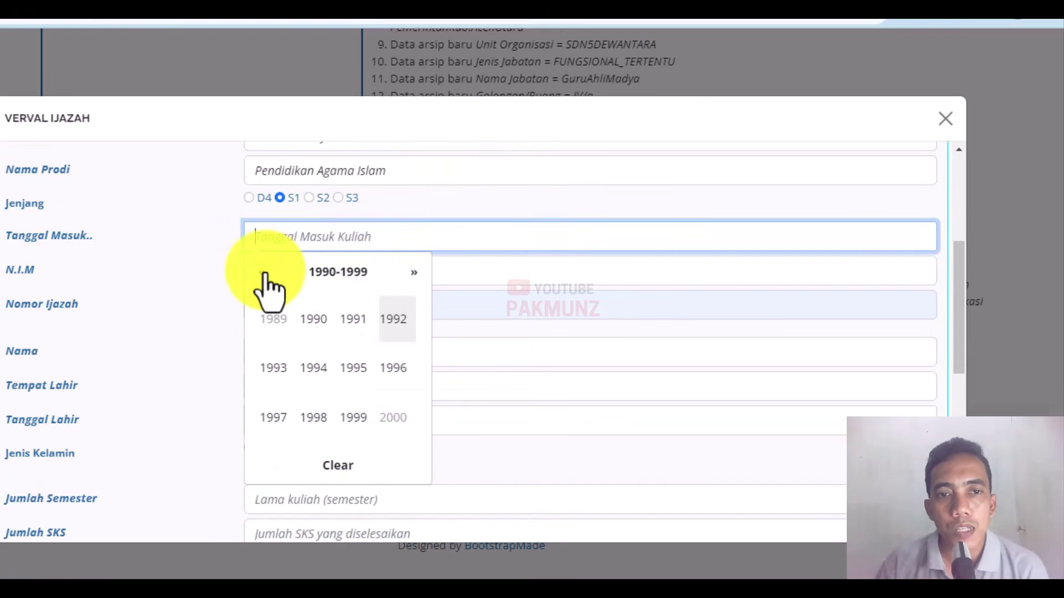
left_click(314, 273)
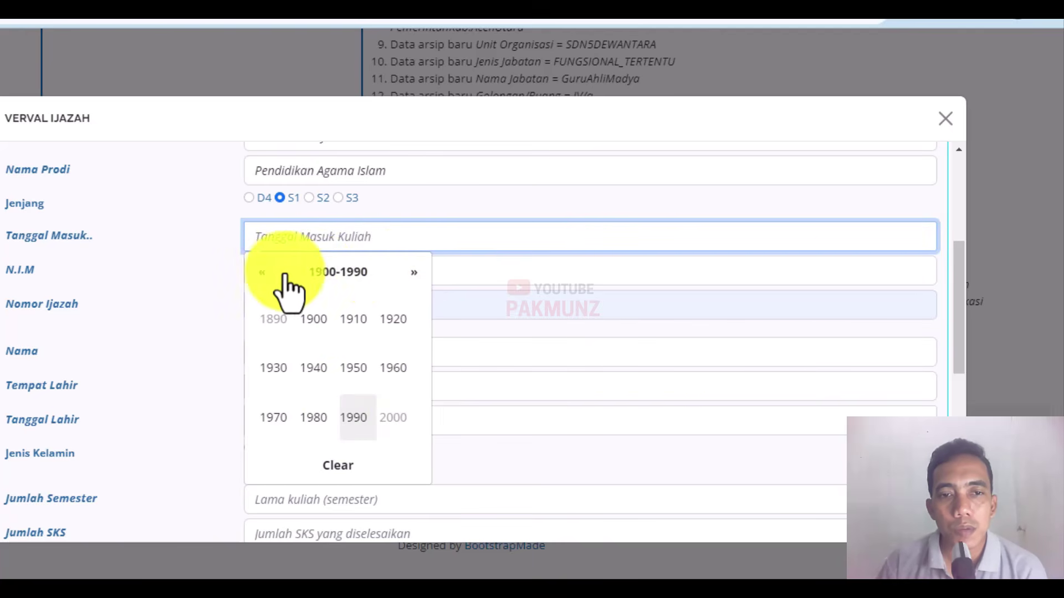
left_click(415, 273)
left_click(262, 273)
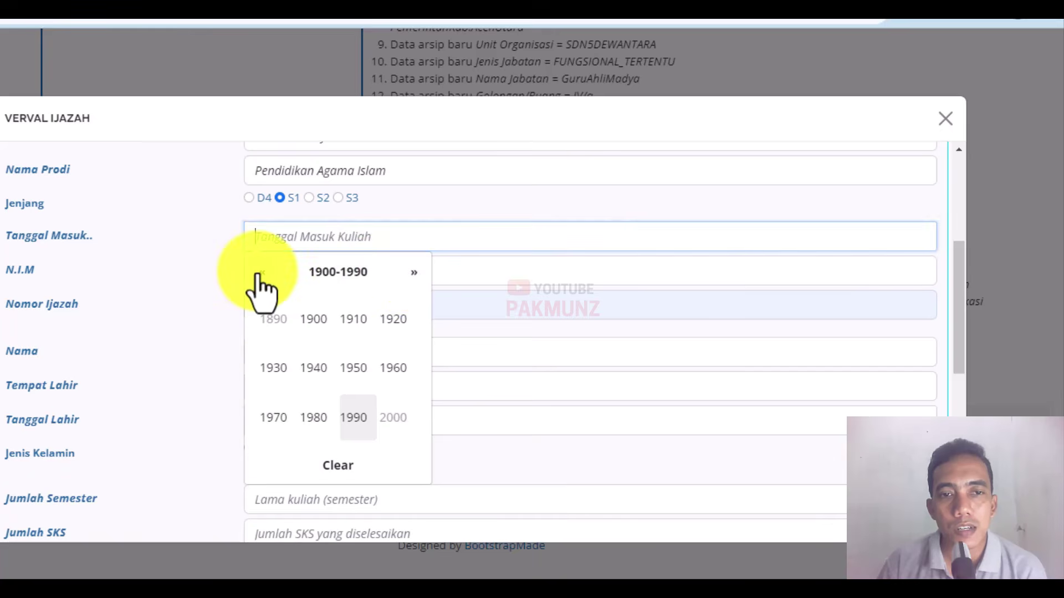
left_click(349, 272)
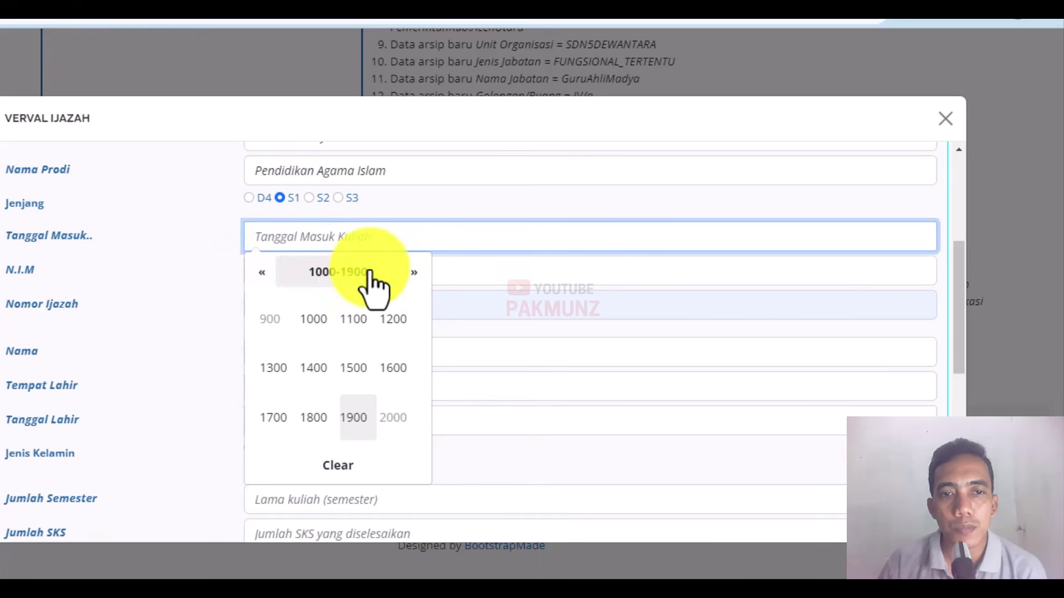
left_click(492, 445)
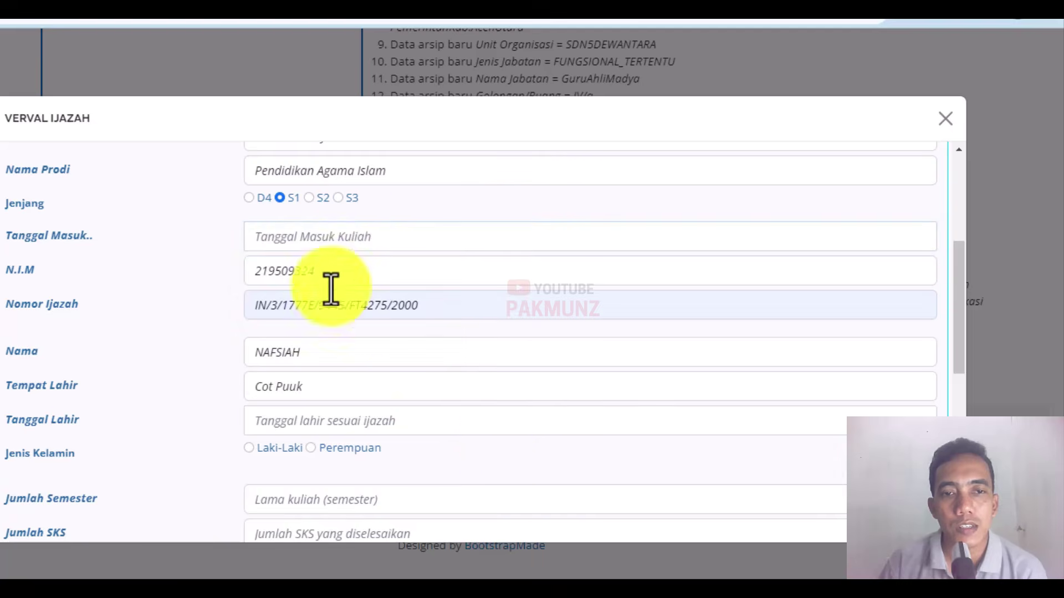
Set Tanggal Masuk to 1 July 1995 in the calendar
left_click(344, 238)
left_click(364, 280)
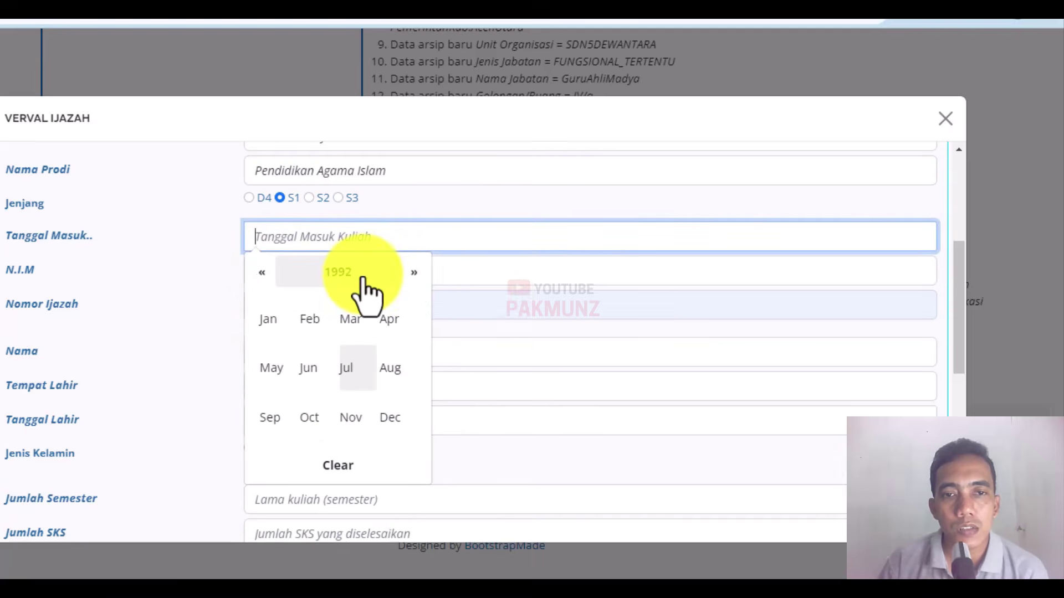
left_click(415, 277)
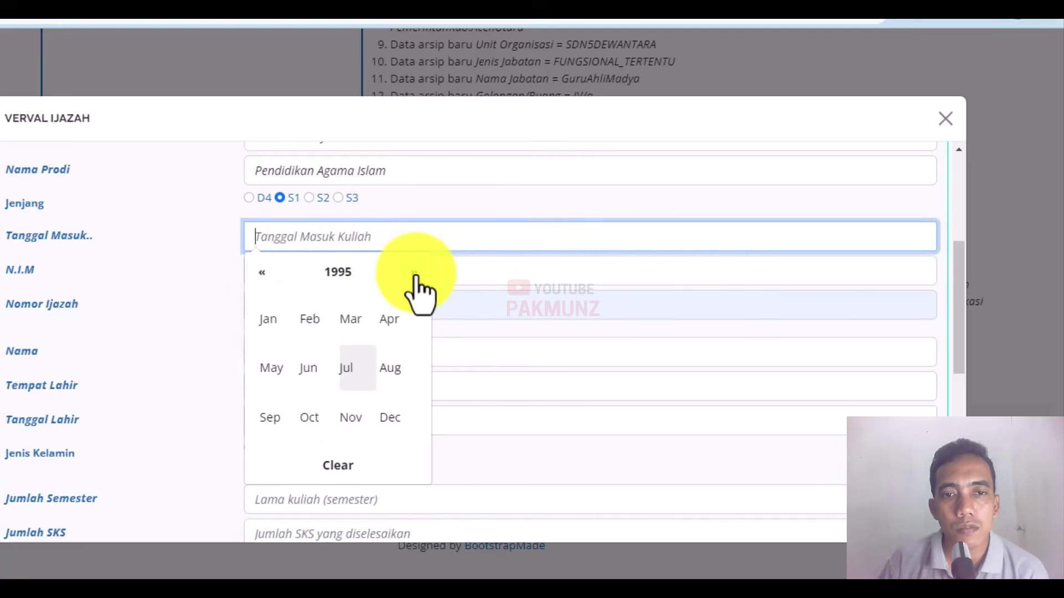
left_click(350, 368)
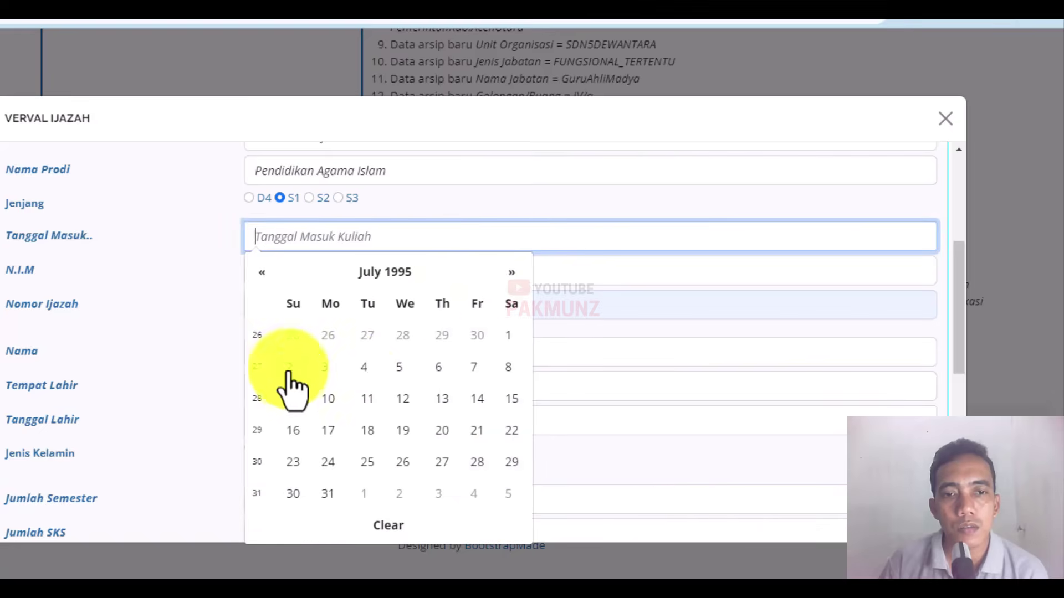
left_click(507, 337)
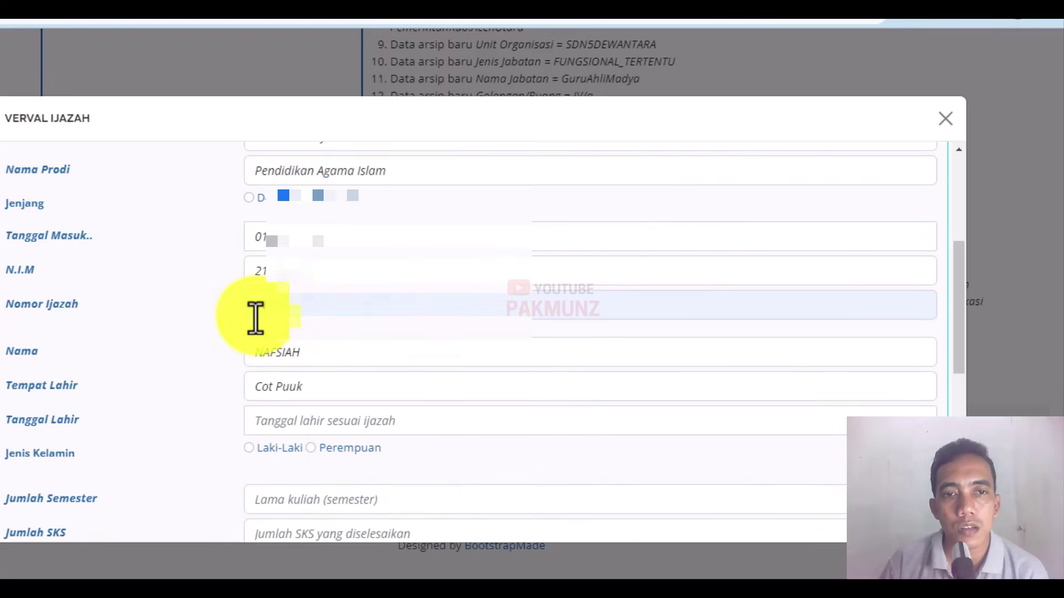
Paste the diploma number into the Nomor Ijazah field
key("ctrl+v")
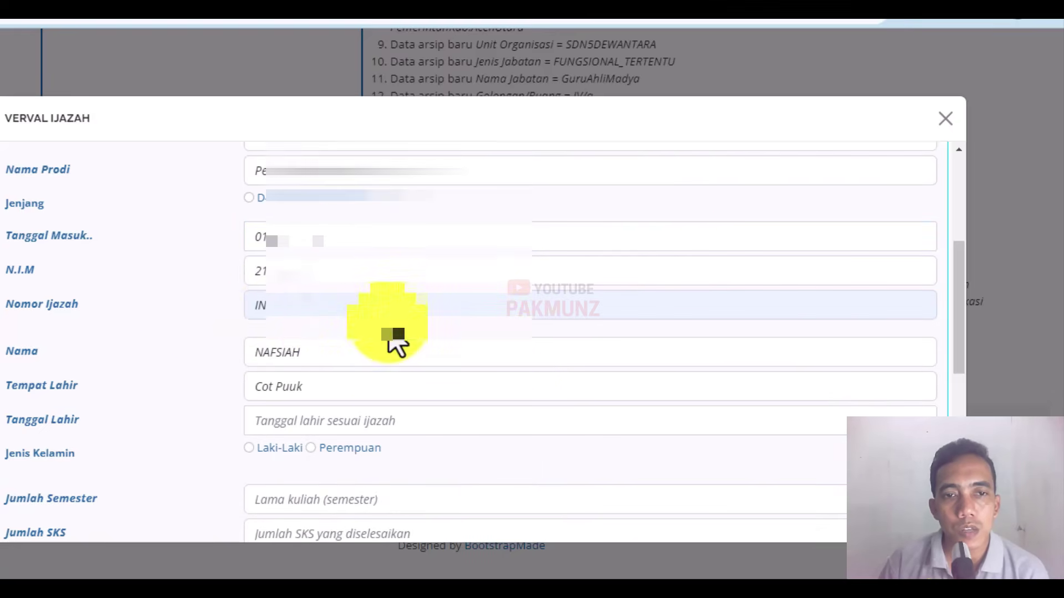
scroll(361, 384, "down", 2)
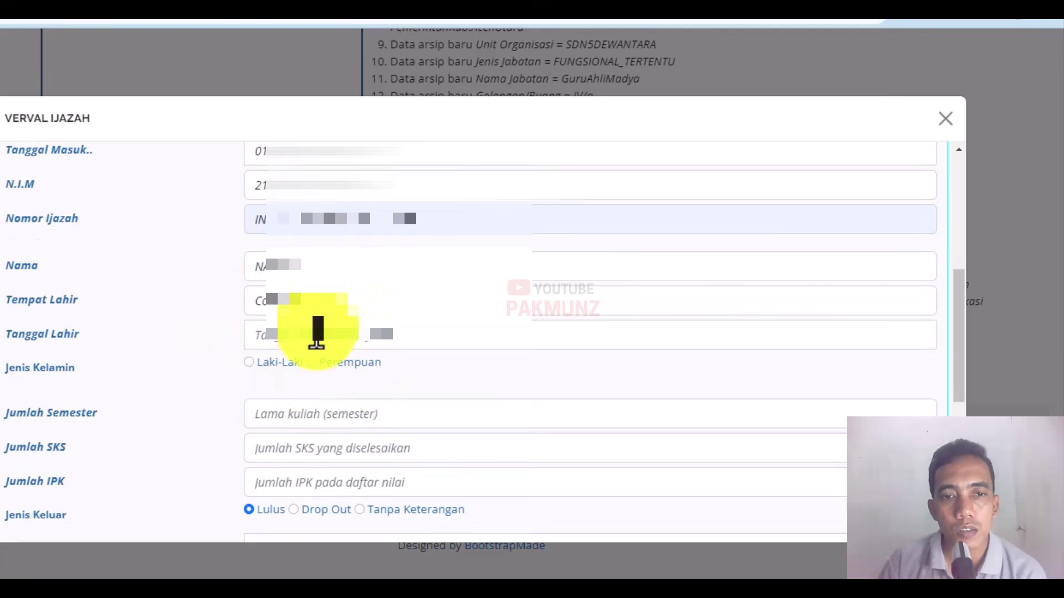
scroll(333, 339, "up", 2)
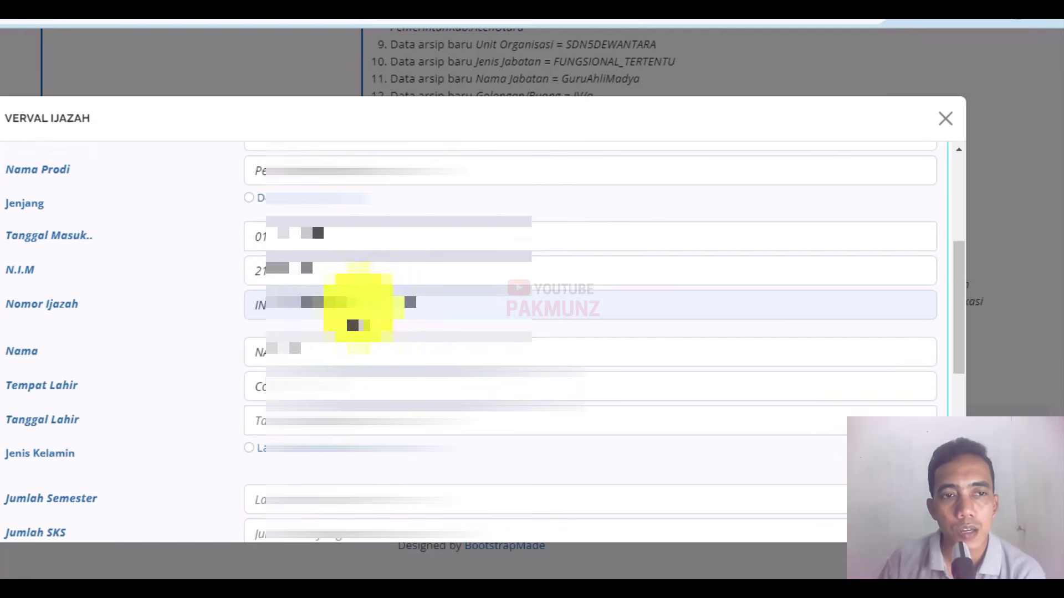
scroll(370, 345, "down", 2)
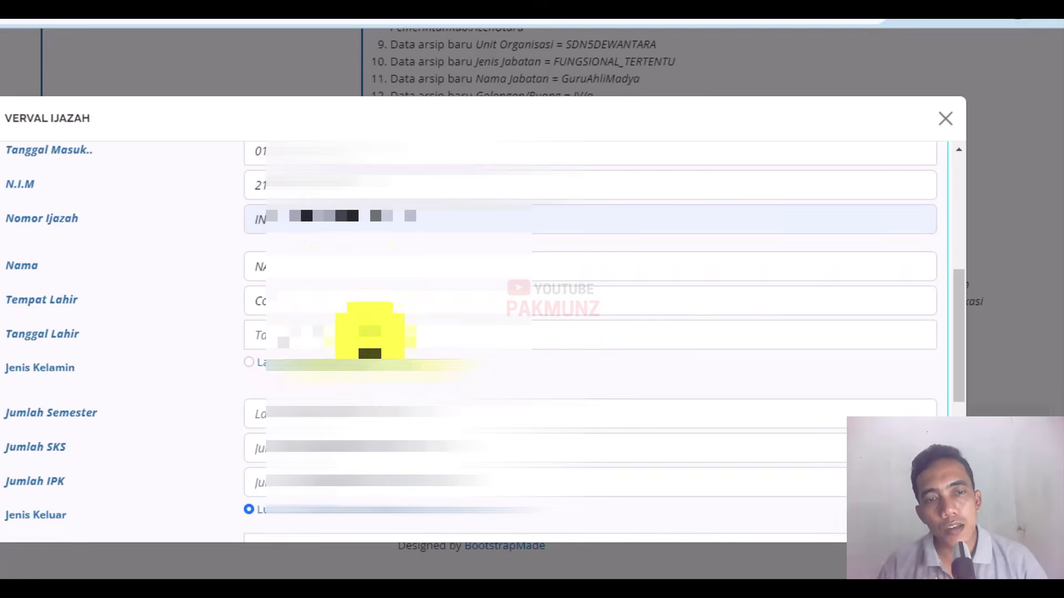
Pick the birth date in the Tanggal Lahir calendar
scroll(324, 251, "up", 2)
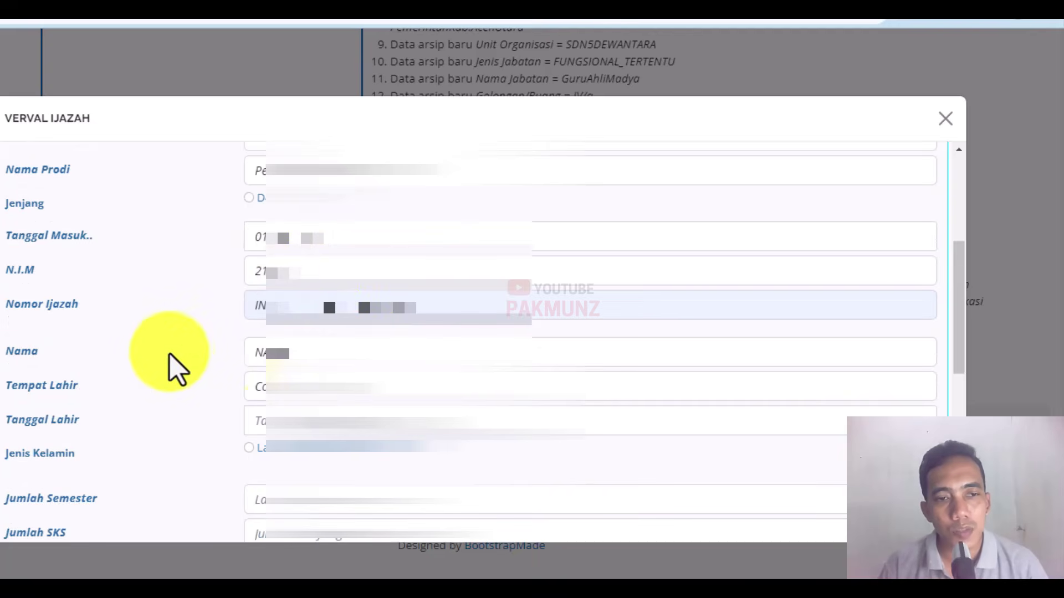
scroll(221, 433, "down", 6)
scroll(308, 380, "up", 4)
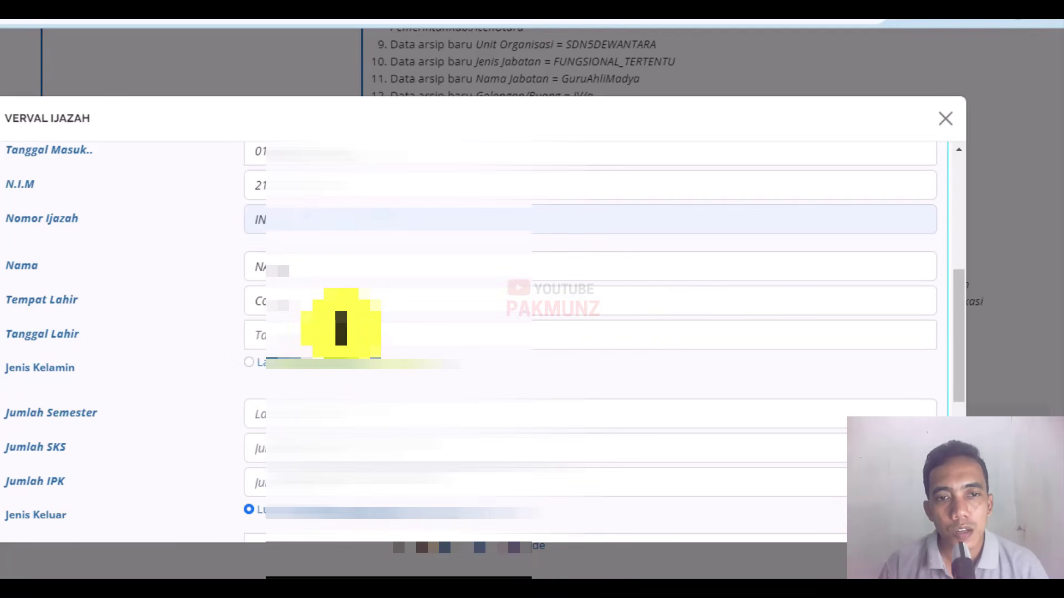
left_click(381, 336)
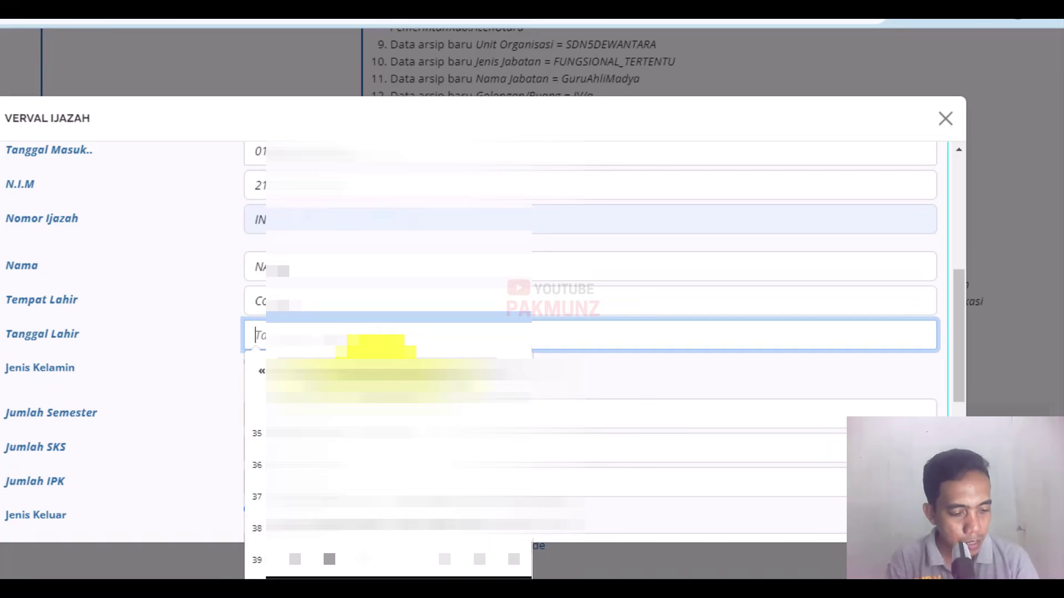
left_click(168, 392)
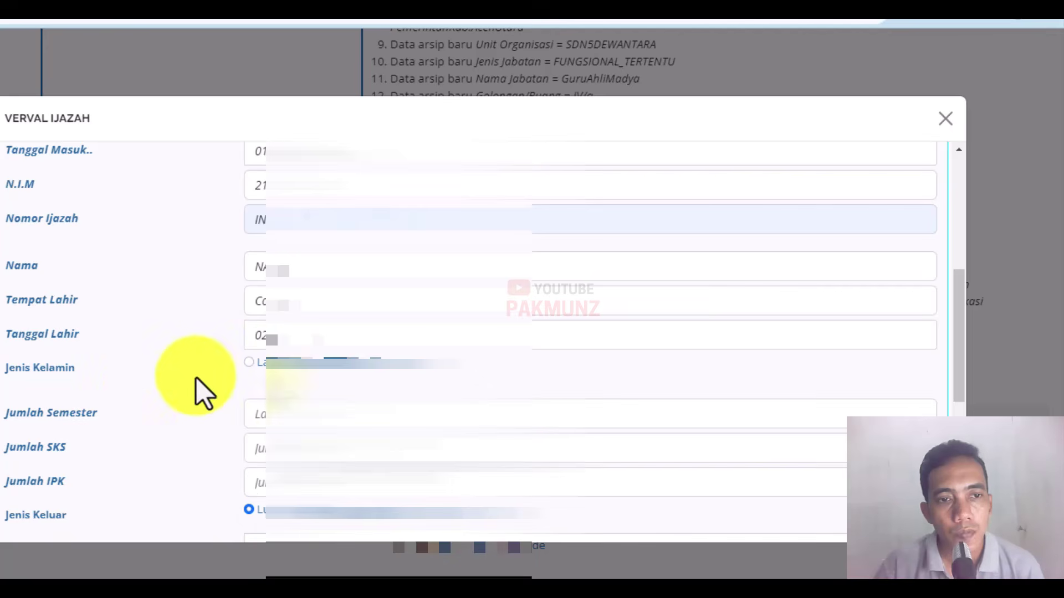
Enter Jumlah Semester 8, Jumlah SKS 15 and Jumlah IPK 3
scroll(307, 338, "down", 3)
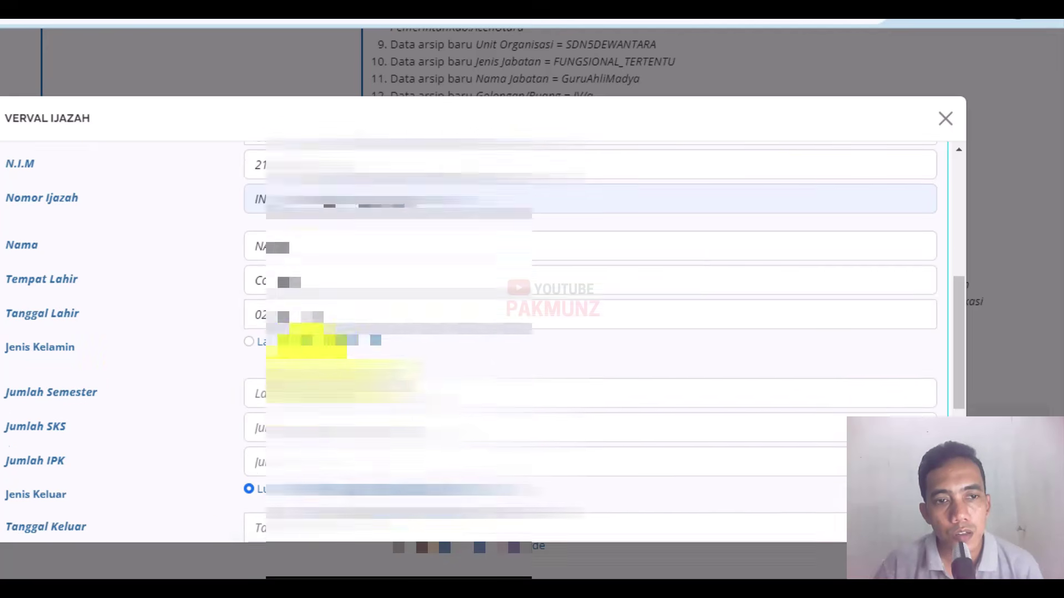
left_click(408, 327)
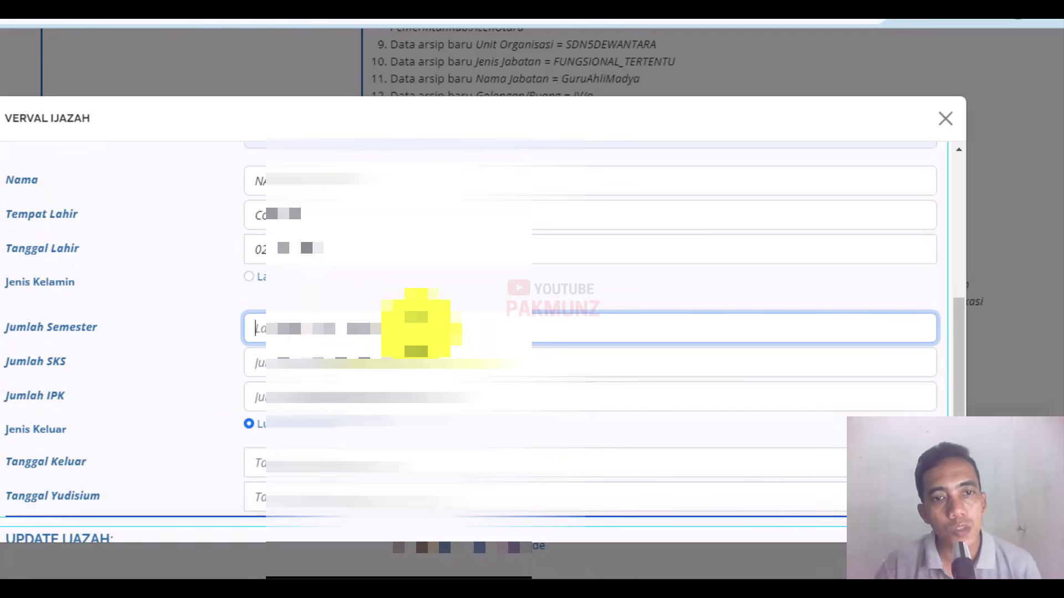
type("8")
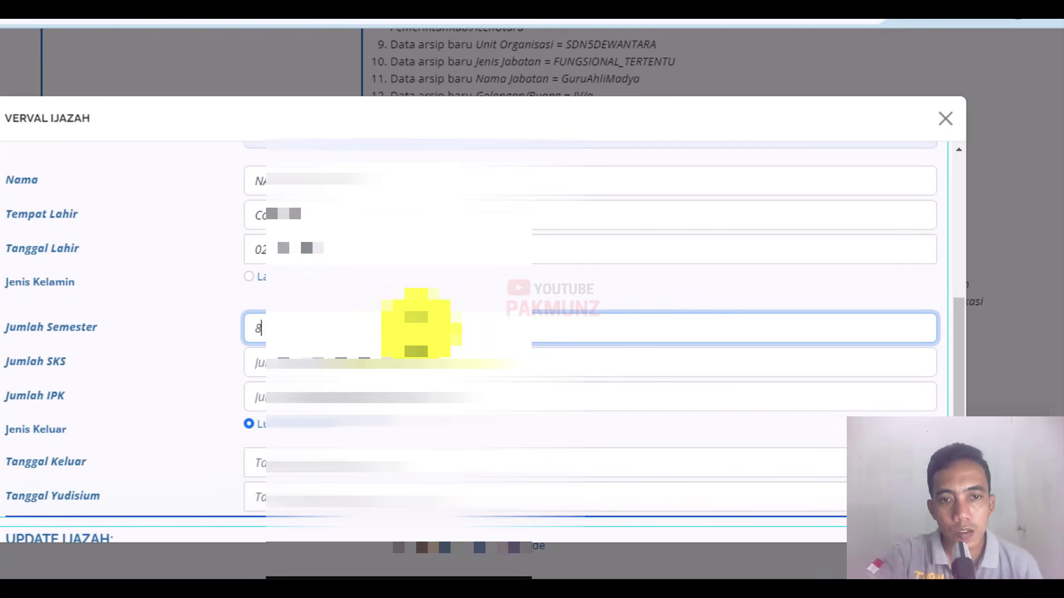
left_click(398, 352)
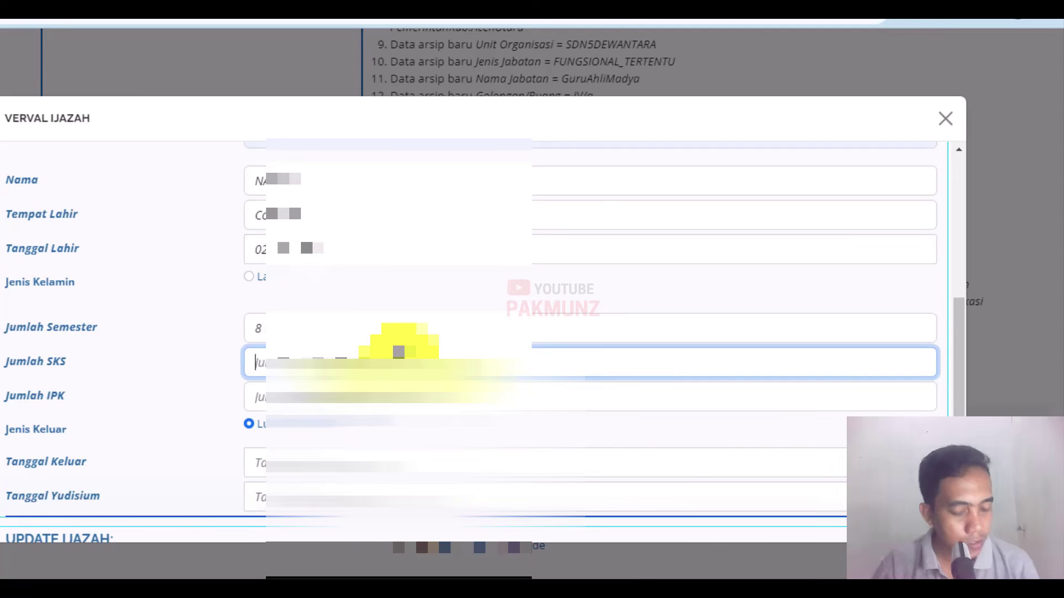
type("1")
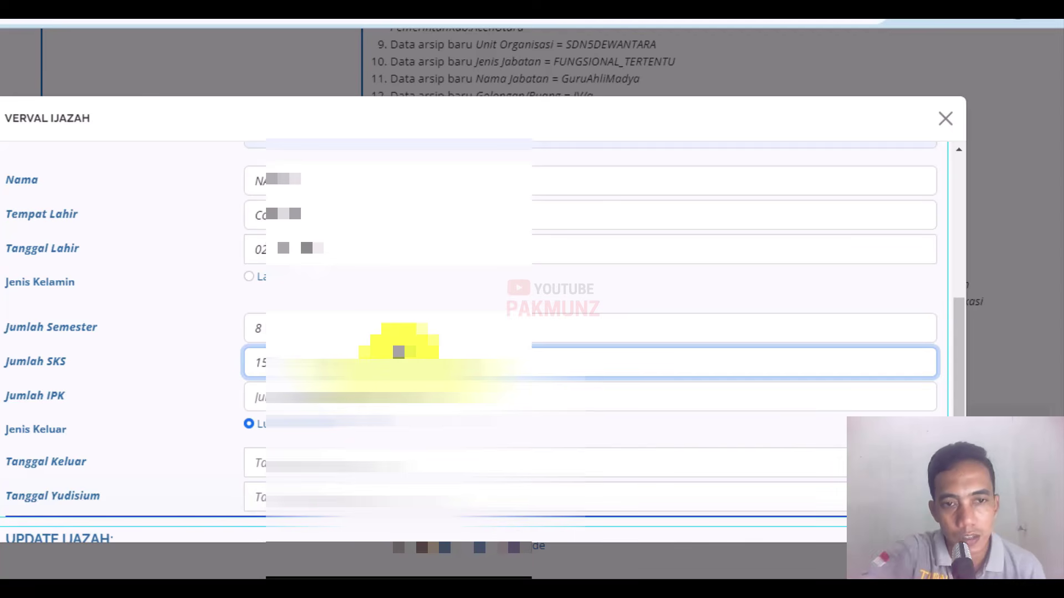
type("5")
left_click(355, 397)
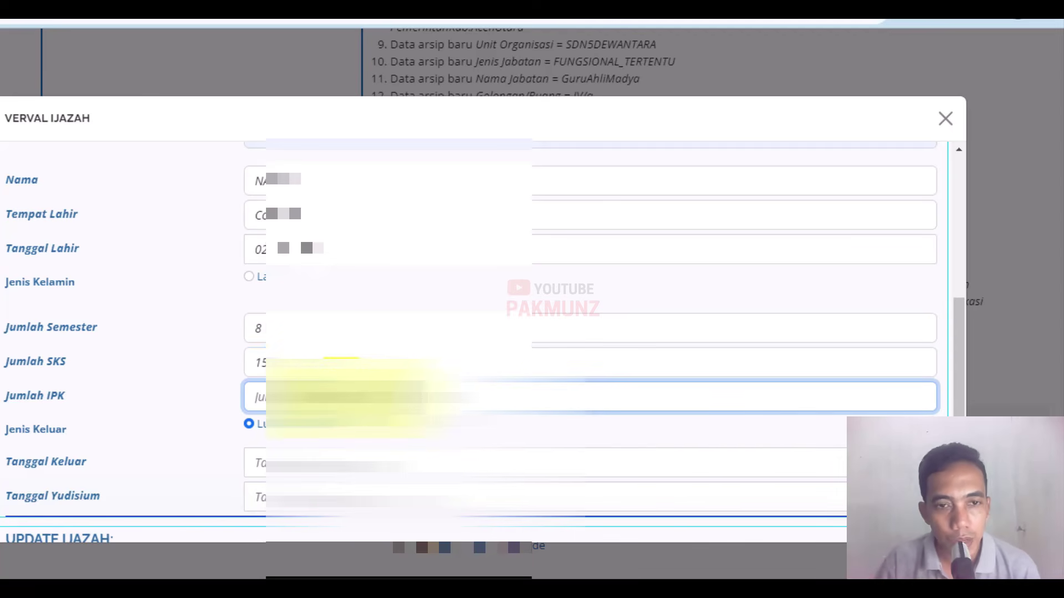
type("3.")
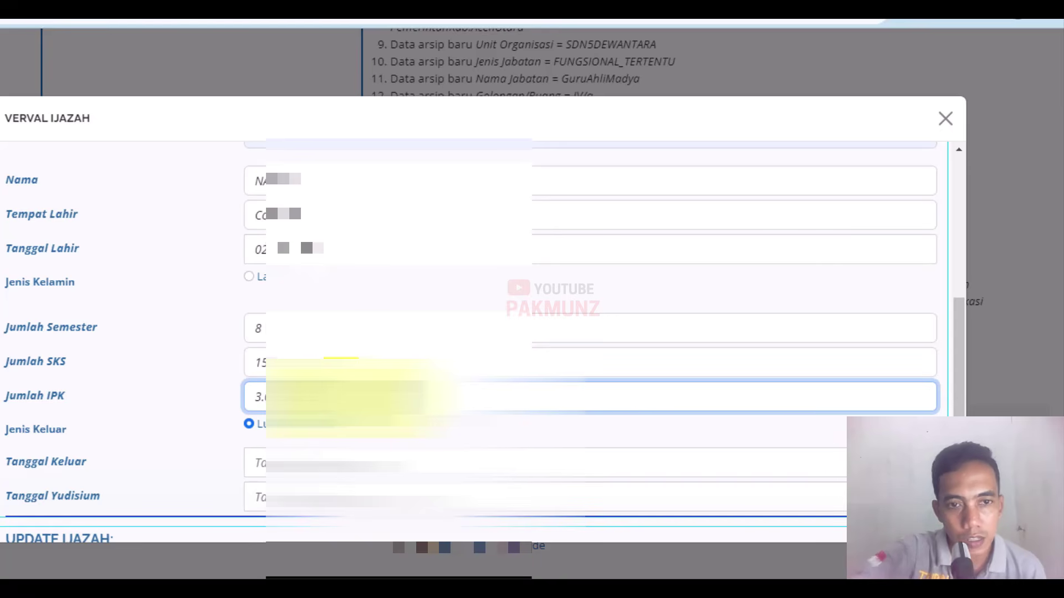
scroll(355, 397, "down", 3)
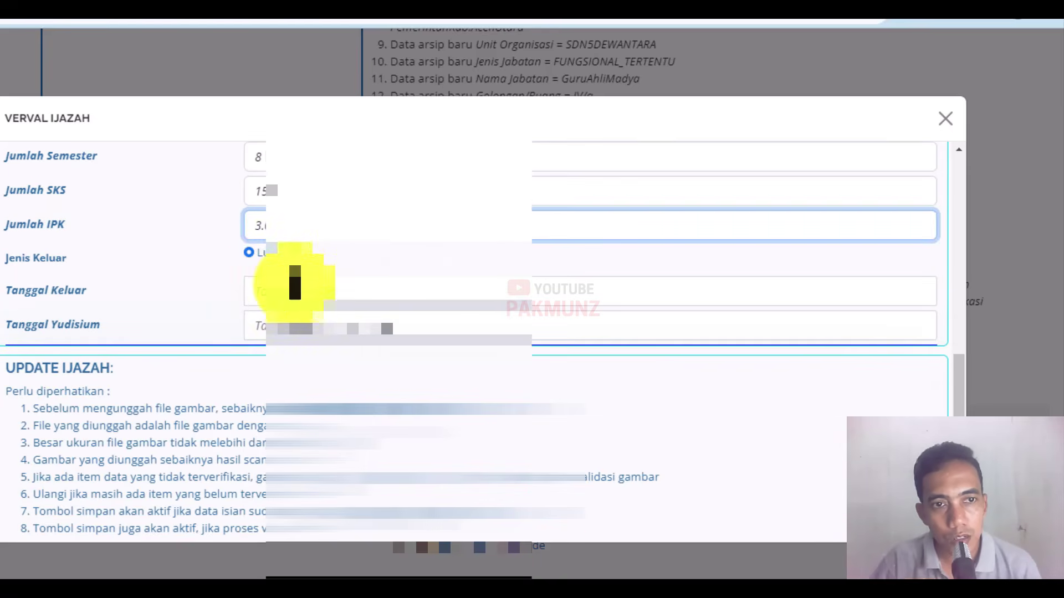
Set Tanggal Keluar to 26 August 2000 and Tanggal Yudisium to 17 August 2000
left_click(410, 291)
left_click(516, 487)
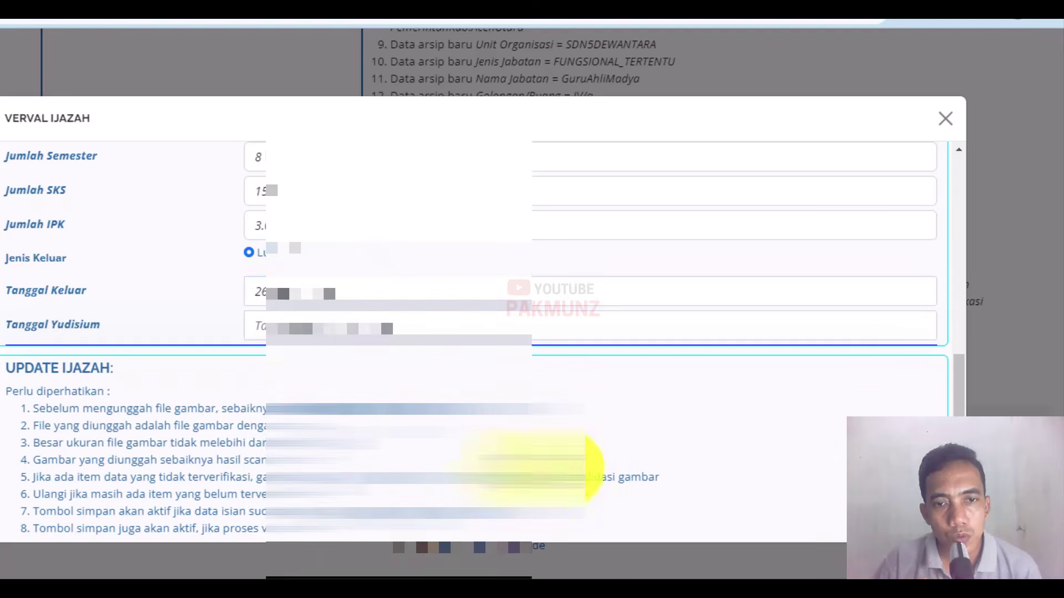
left_click(352, 326)
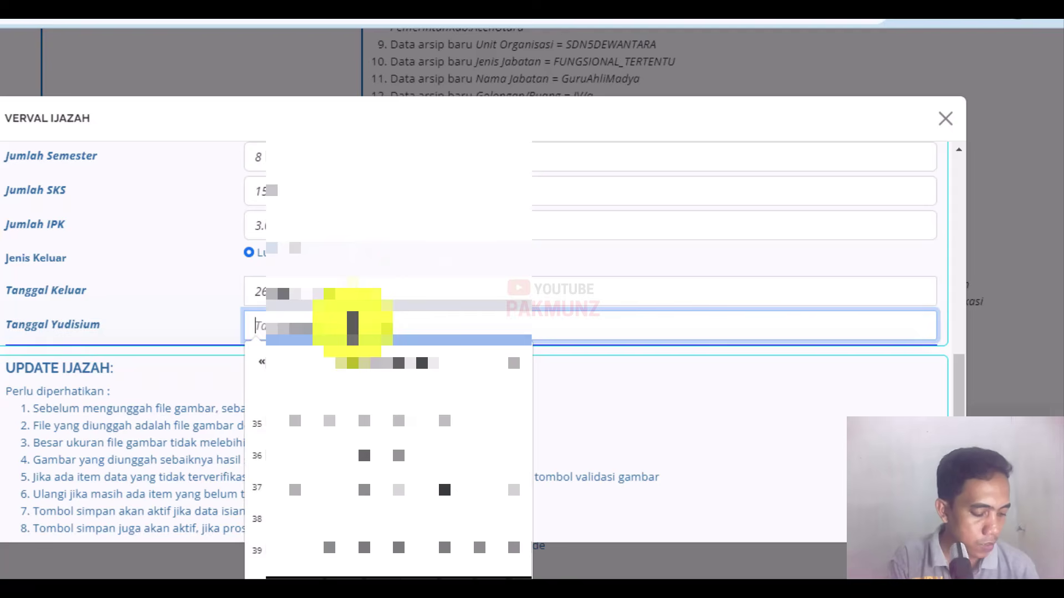
left_click(388, 416)
scroll(404, 332, "up", 8)
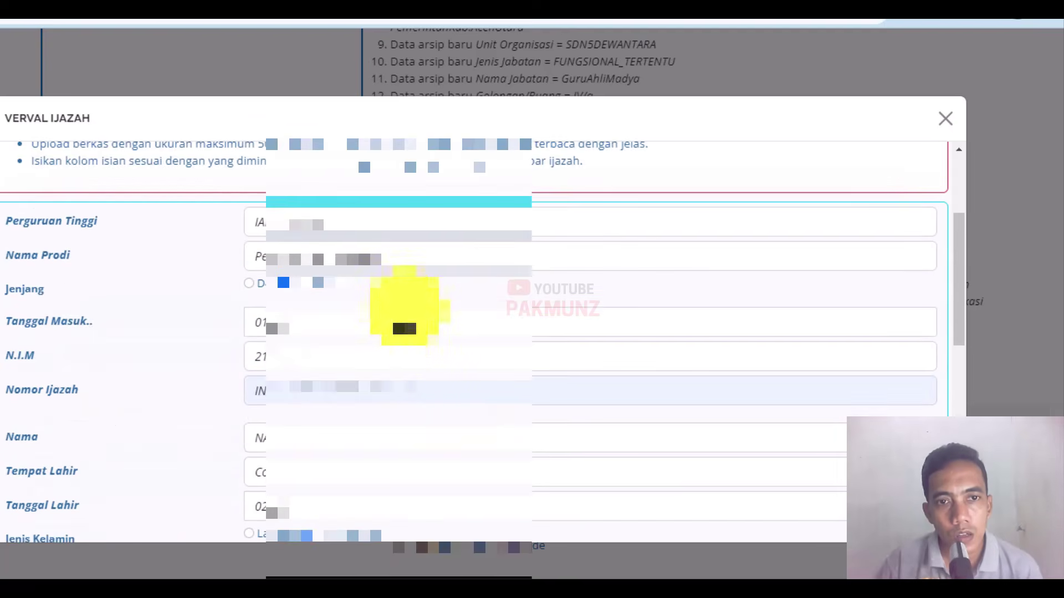
scroll(421, 338, "up", 3)
scroll(439, 344, "down", 13)
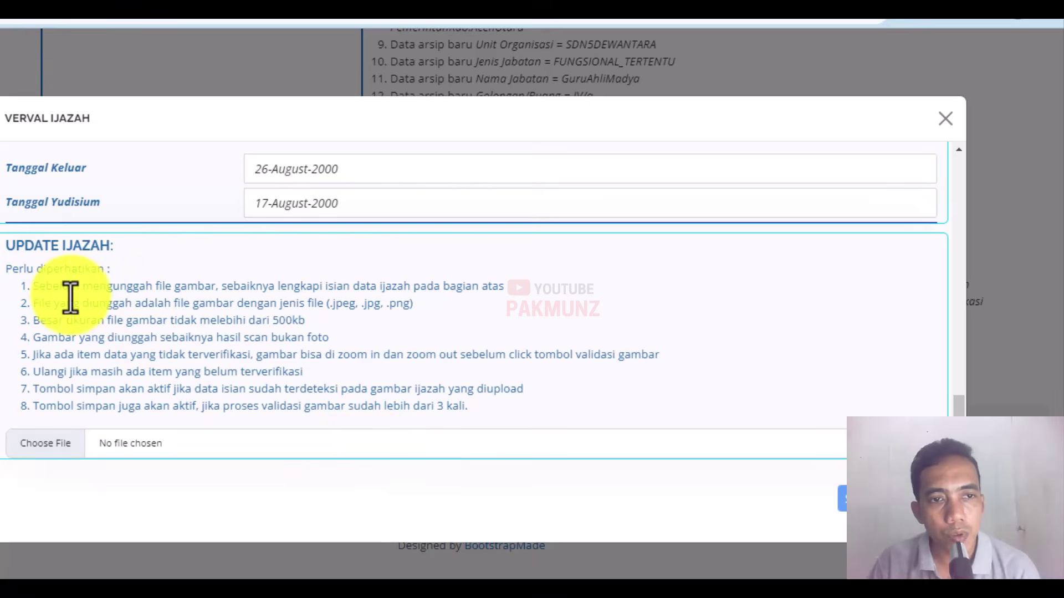
left_click_drag(33, 287, 493, 293)
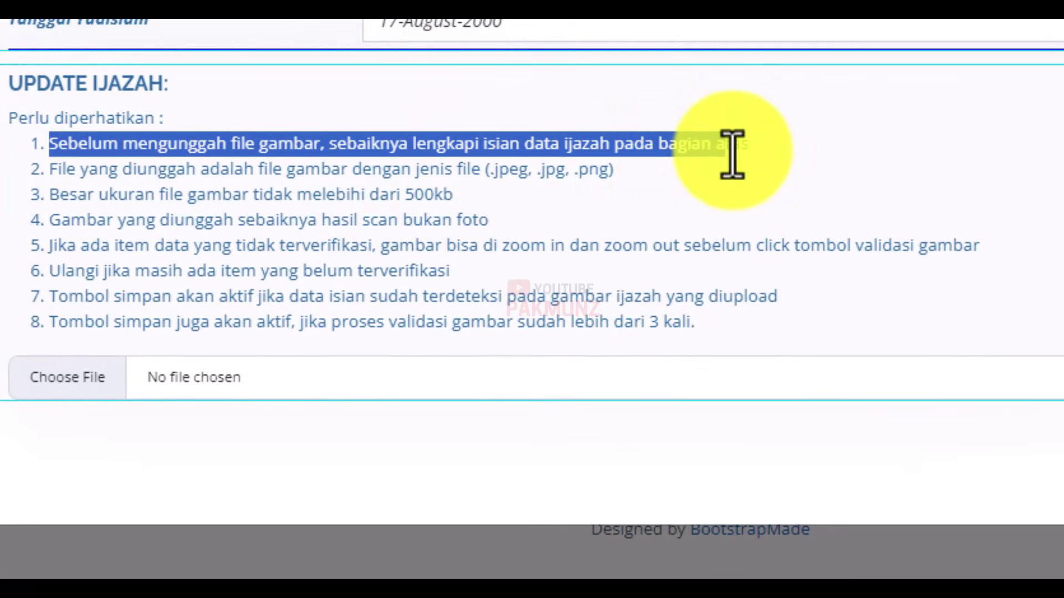
left_click_drag(732, 155, 798, 152)
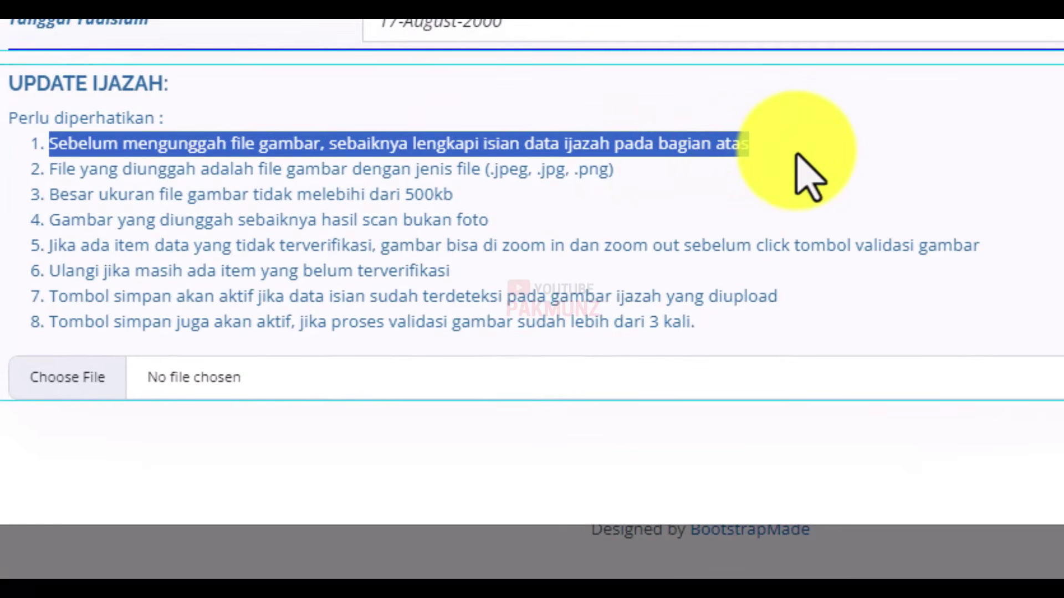
left_click(902, 160)
left_click_drag(57, 145, 836, 183)
scroll(837, 183, "up", 2)
left_click(916, 242)
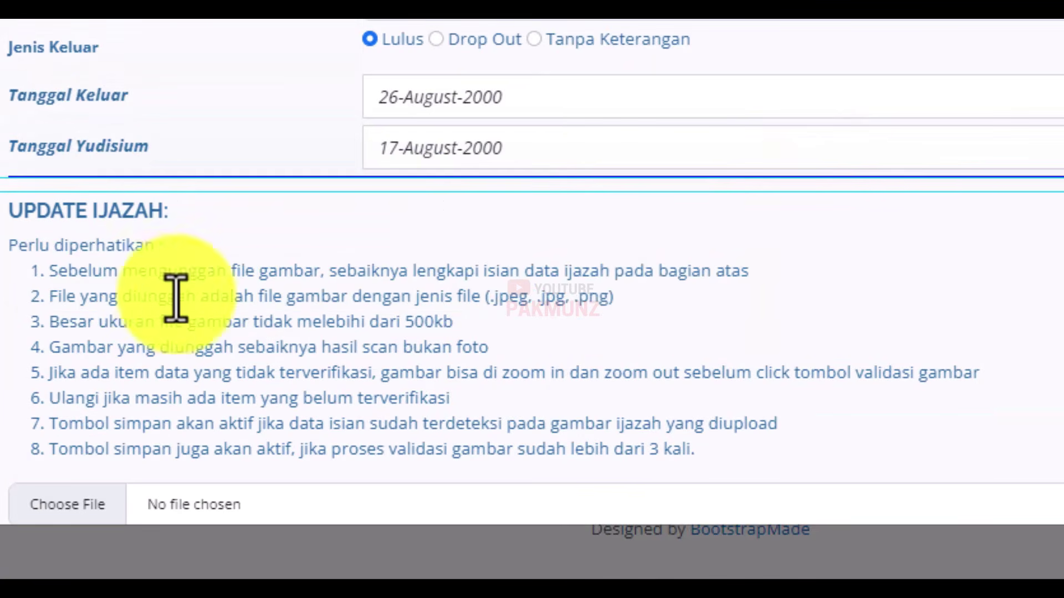
left_click_drag(66, 297, 755, 302)
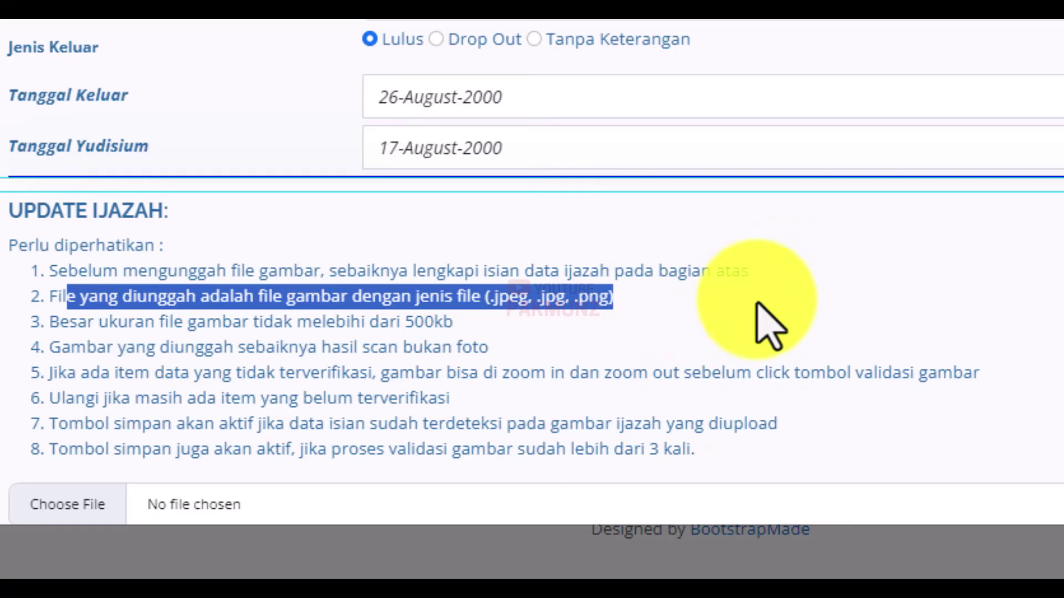
left_click(756, 304)
scroll(768, 325, "down", 3)
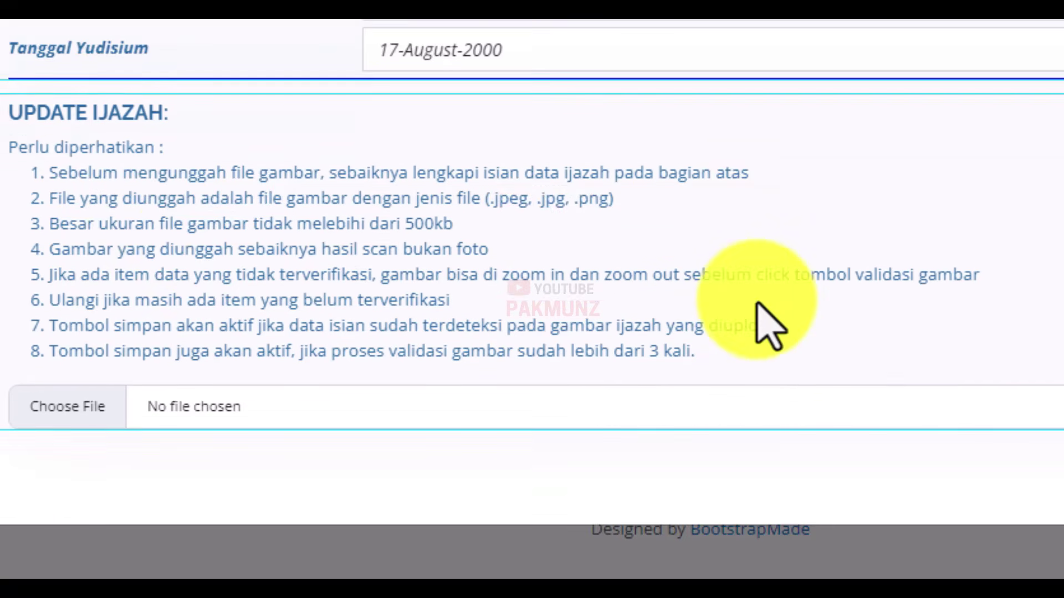
left_click_drag(50, 194, 475, 205)
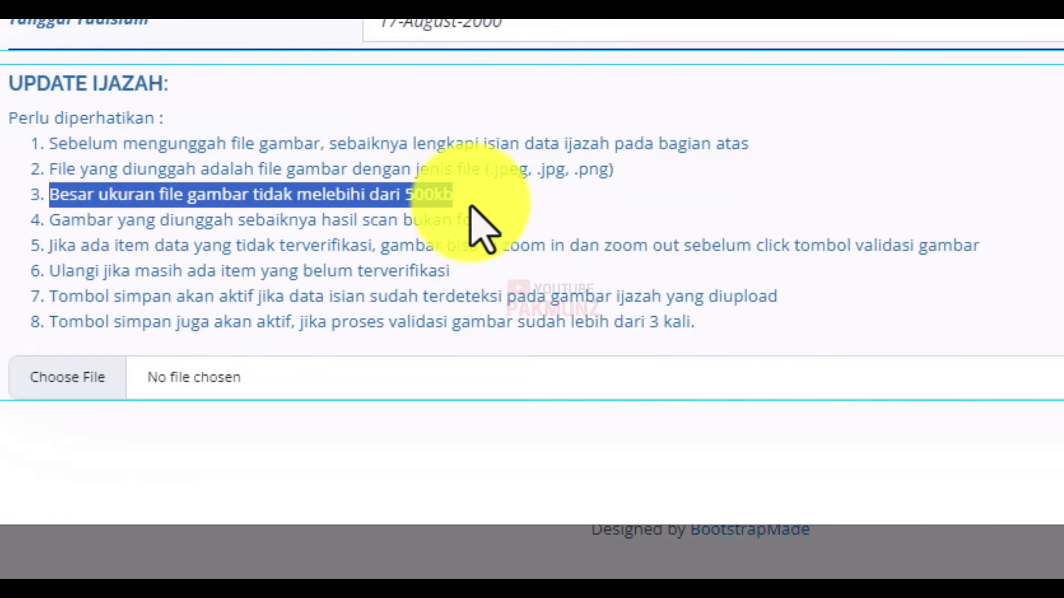
left_click(537, 195)
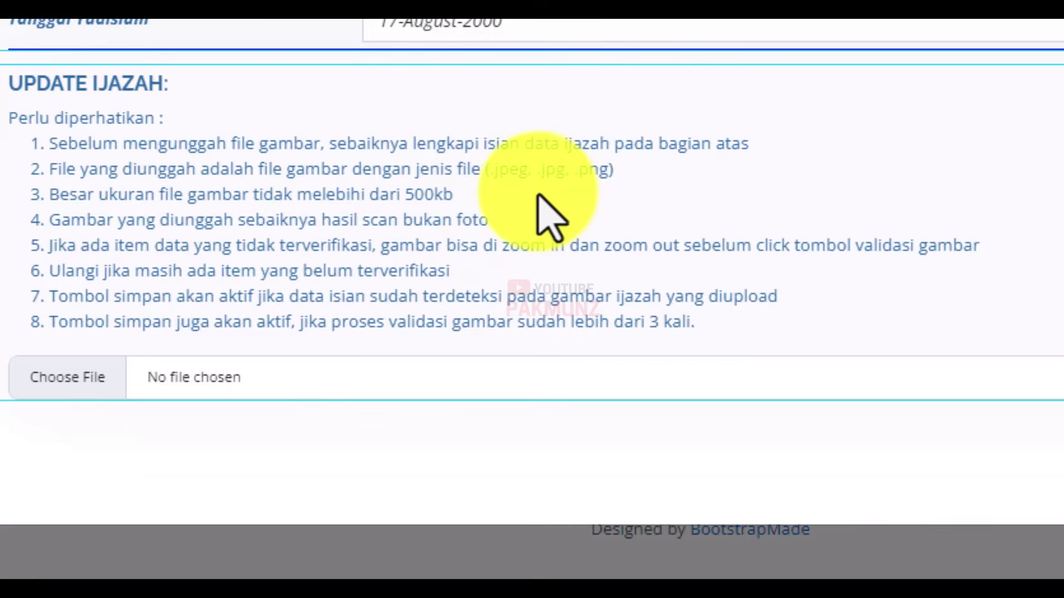
left_click_drag(42, 219, 596, 220)
left_click(598, 221)
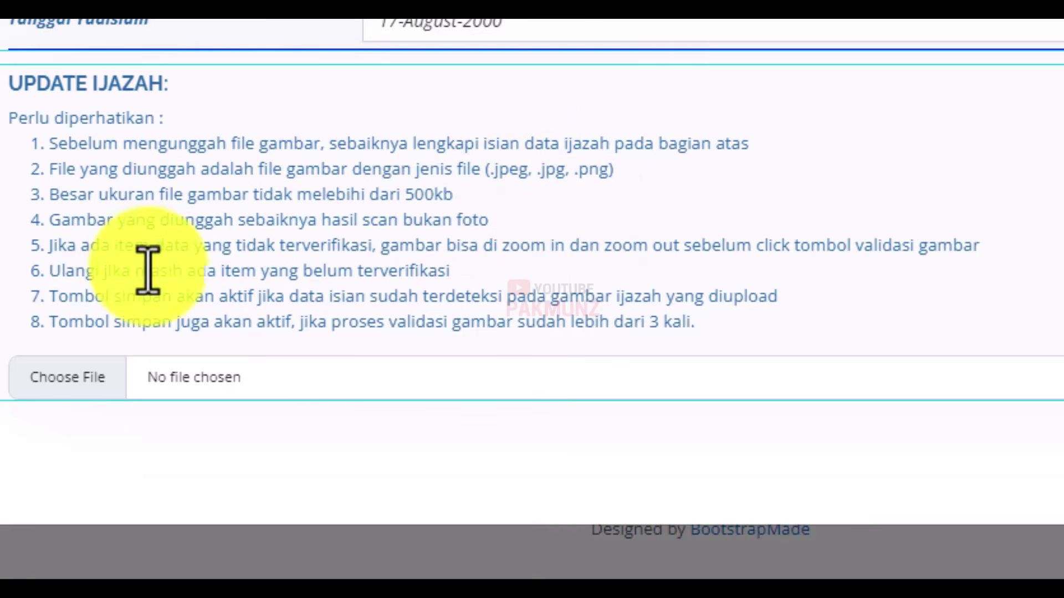
left_click_drag(52, 245, 1019, 252)
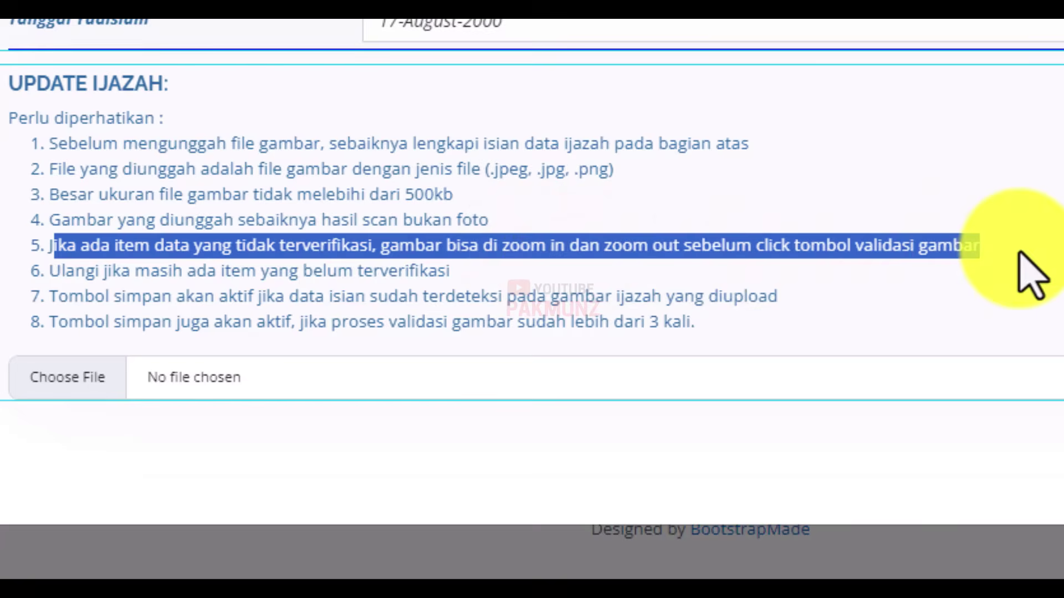
left_click(443, 244)
left_click_drag(50, 271, 527, 284)
left_click(590, 266)
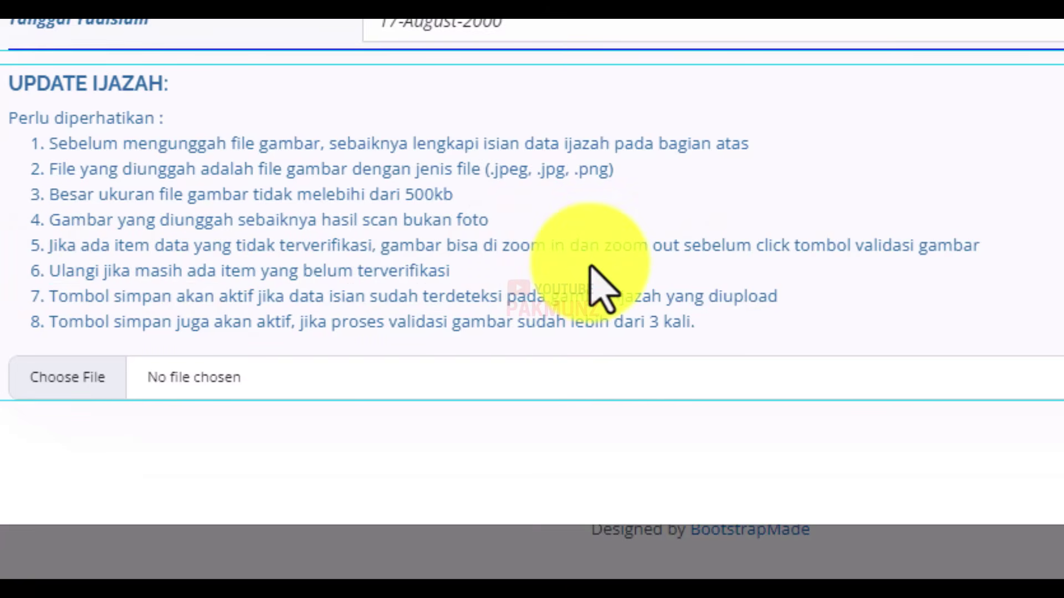
left_click_drag(58, 298, 826, 332)
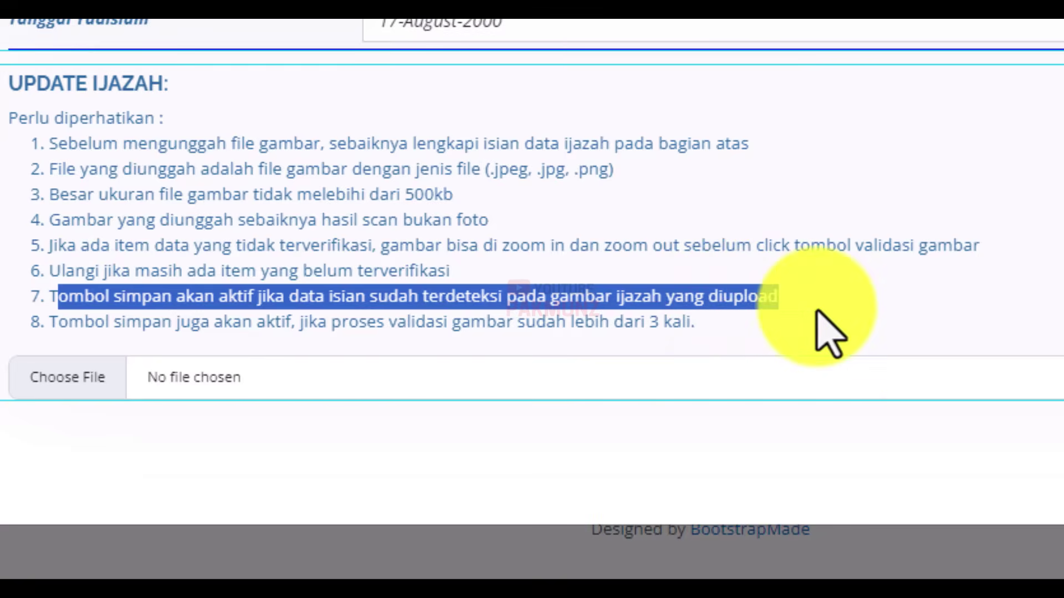
left_click(839, 299)
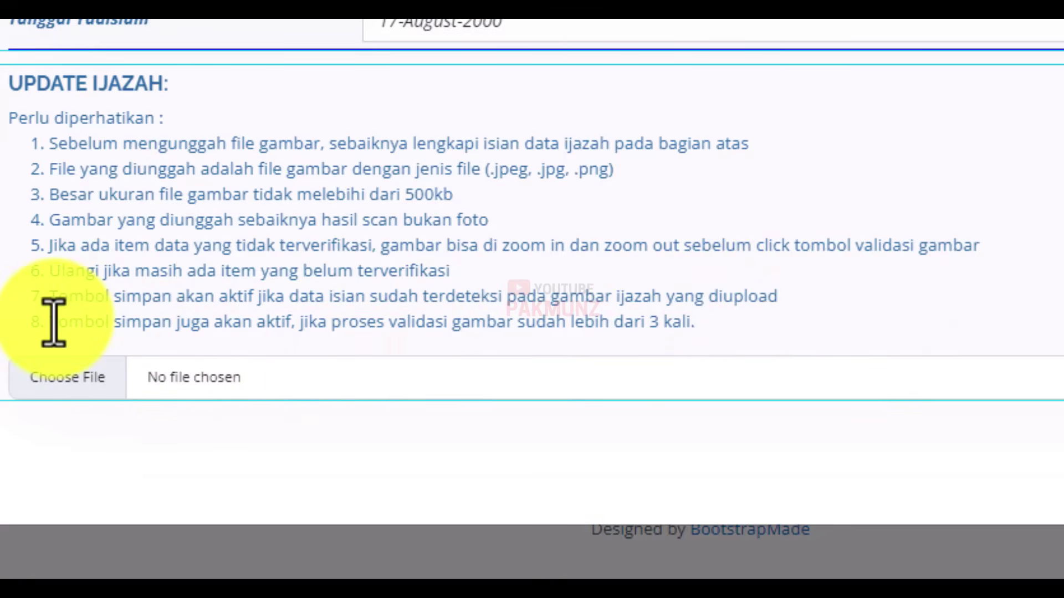
left_click_drag(55, 321, 779, 354)
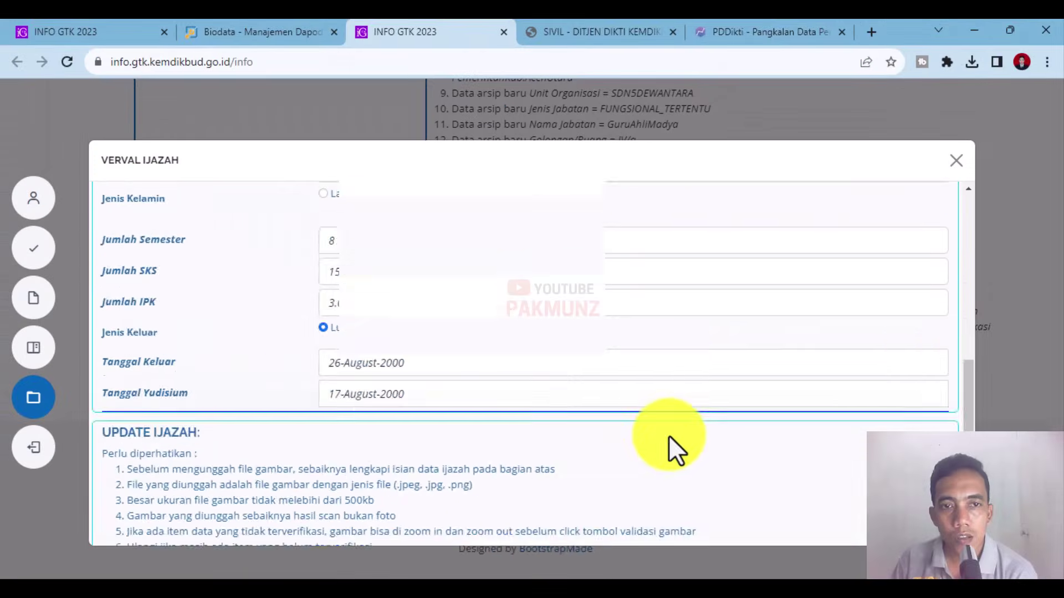
scroll(793, 99, "up", 4)
Scroll down to the Unggah Ijazah upload notes and clear the text highlight
scroll(451, 380, "up", 5)
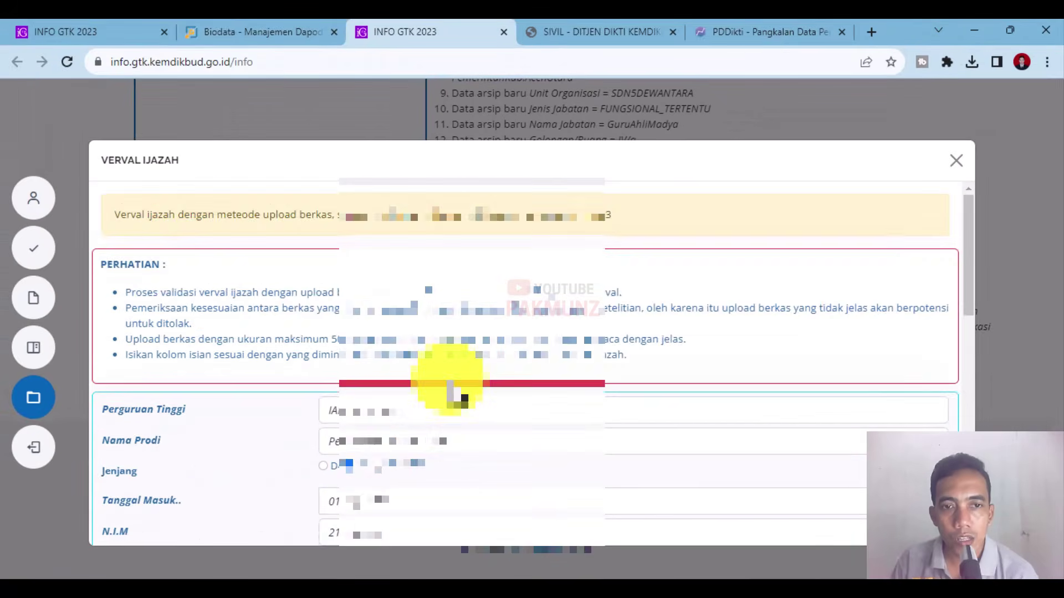
scroll(451, 384, "down", 3)
scroll(444, 401, "down", 6)
scroll(443, 404, "down", 3)
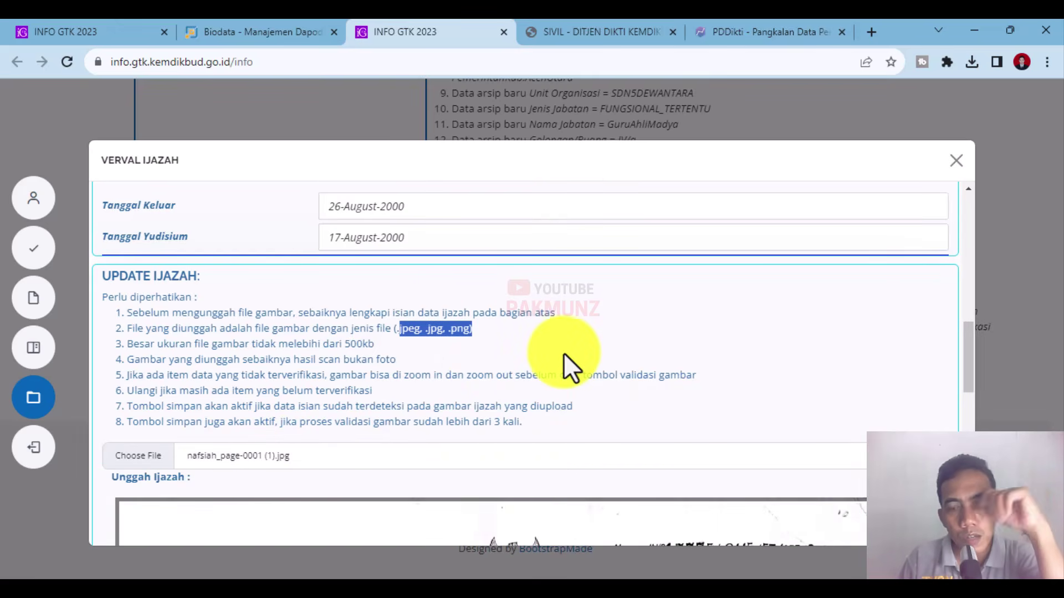
left_click(564, 354)
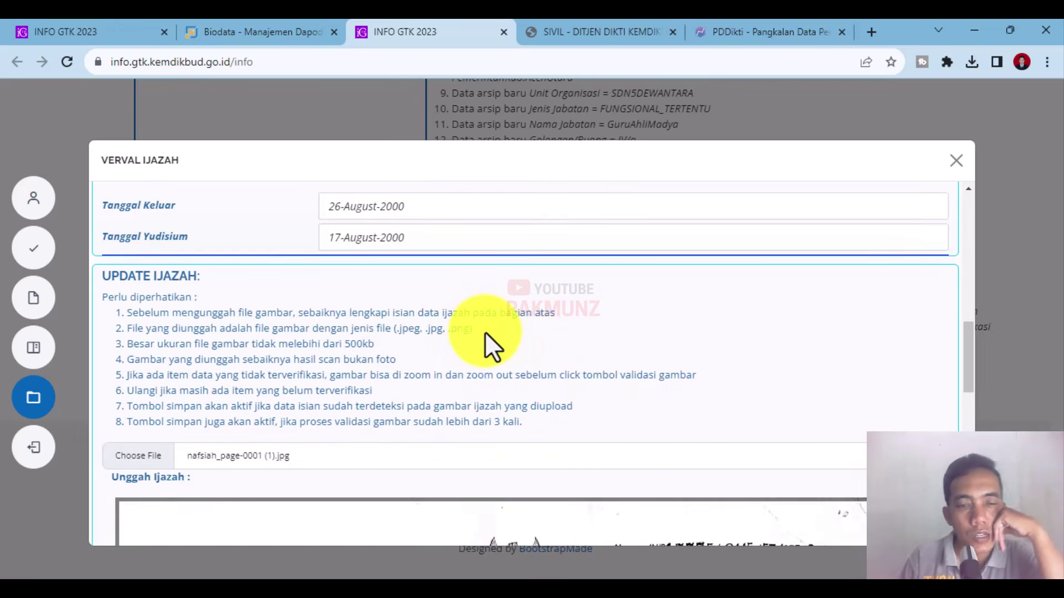
Drag the diploma image box's bottom edge upward and fine-tune its height
scroll(459, 360, "down", 5)
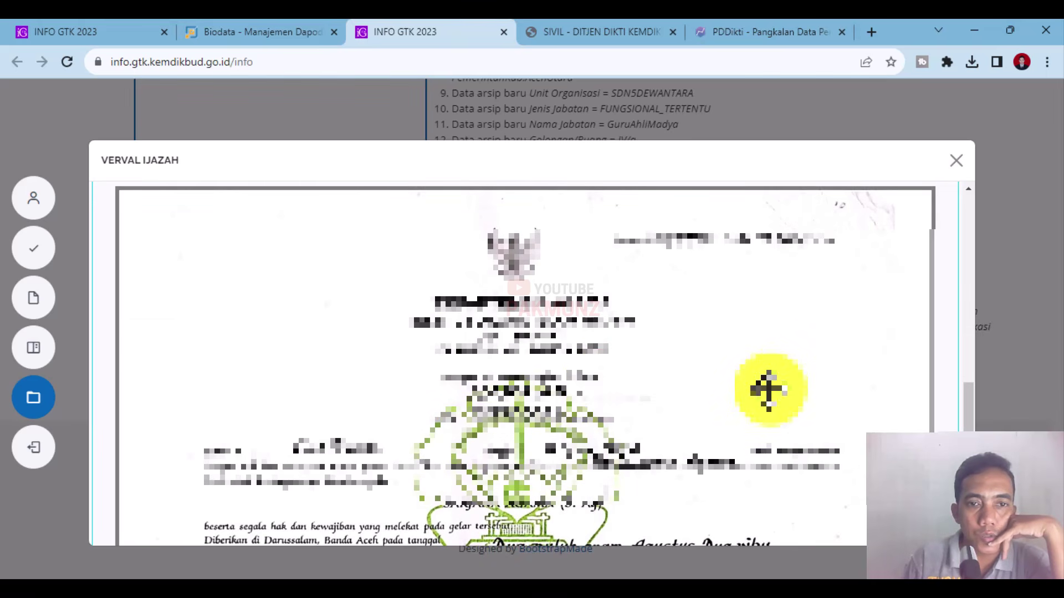
scroll(975, 416, "down", 4)
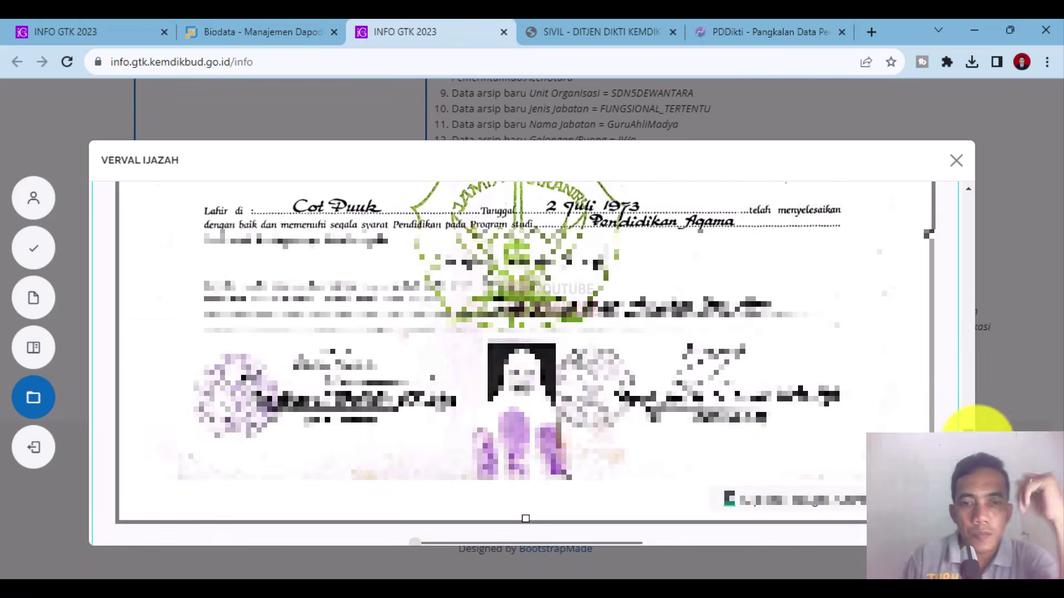
scroll(978, 427, "down", 2)
scroll(977, 435, "up", 1)
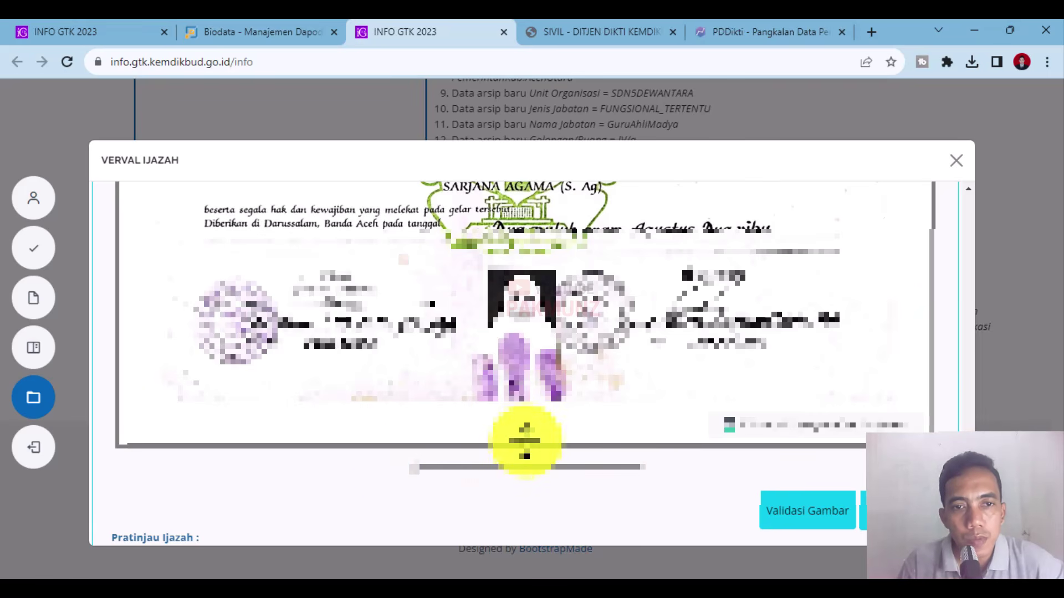
left_click_drag(523, 443, 529, 410)
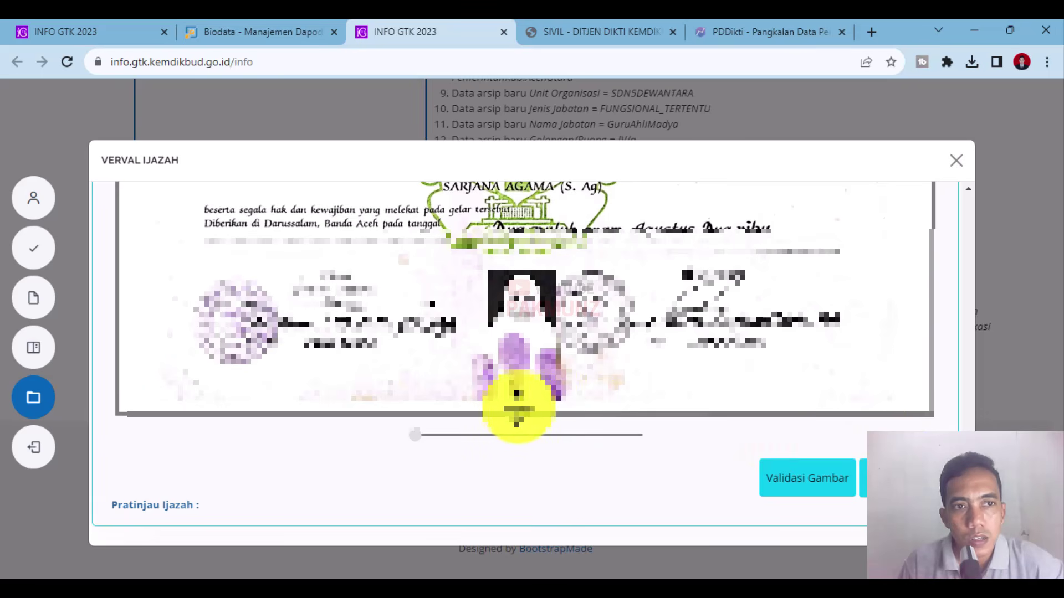
mouse_move(522, 411)
left_mouse_down()
mouse_move(524, 444)
mouse_move(527, 416)
left_mouse_up()
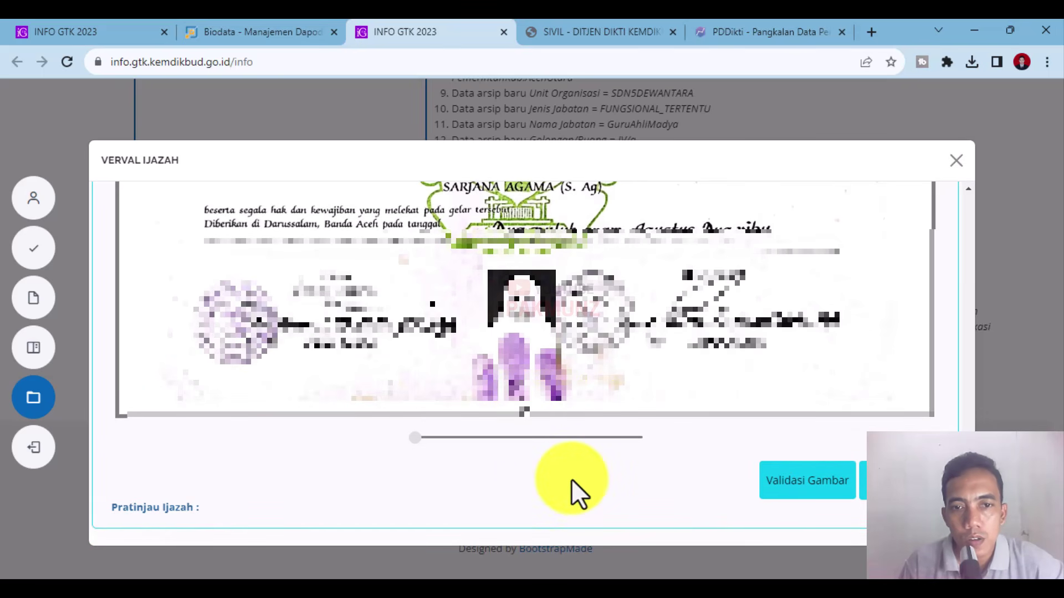